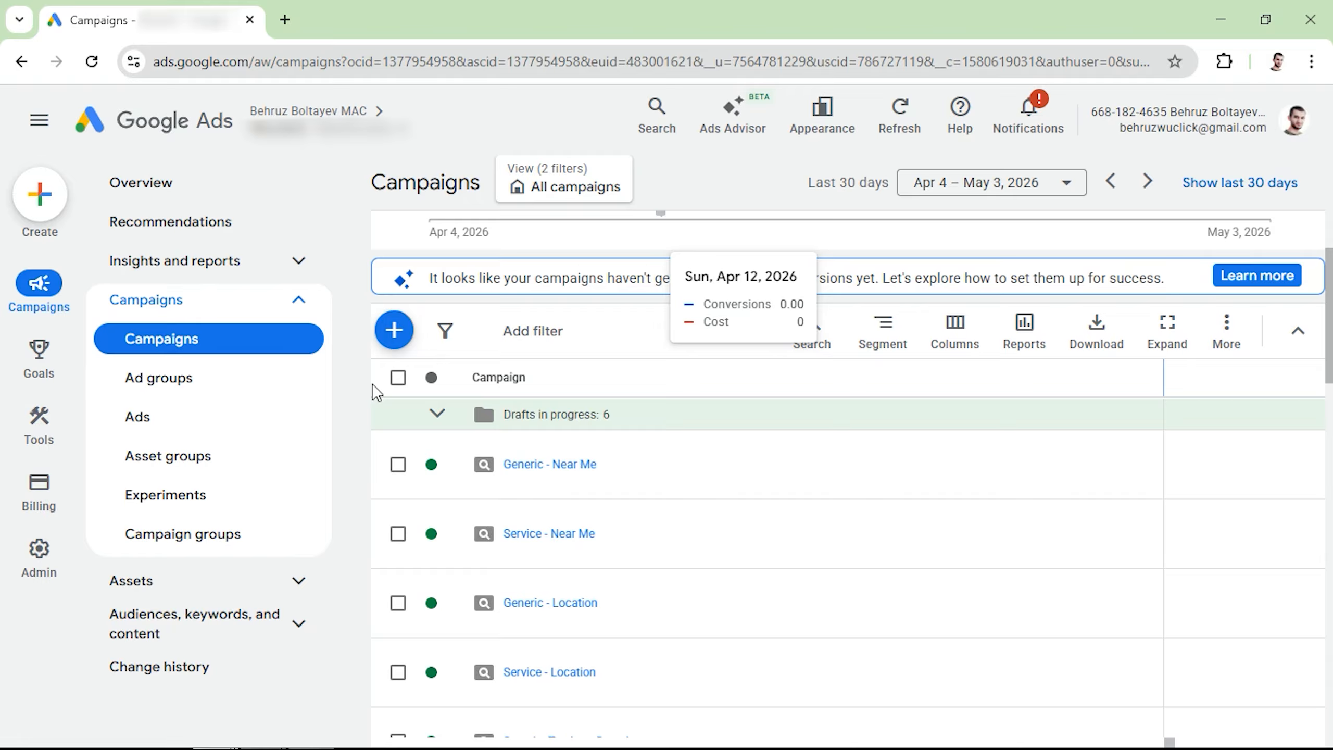
# Step: Open Keyword Planner in a separate browser tab while keeping the campaigns list in the current one
pyautogui.moveTo(36, 417)
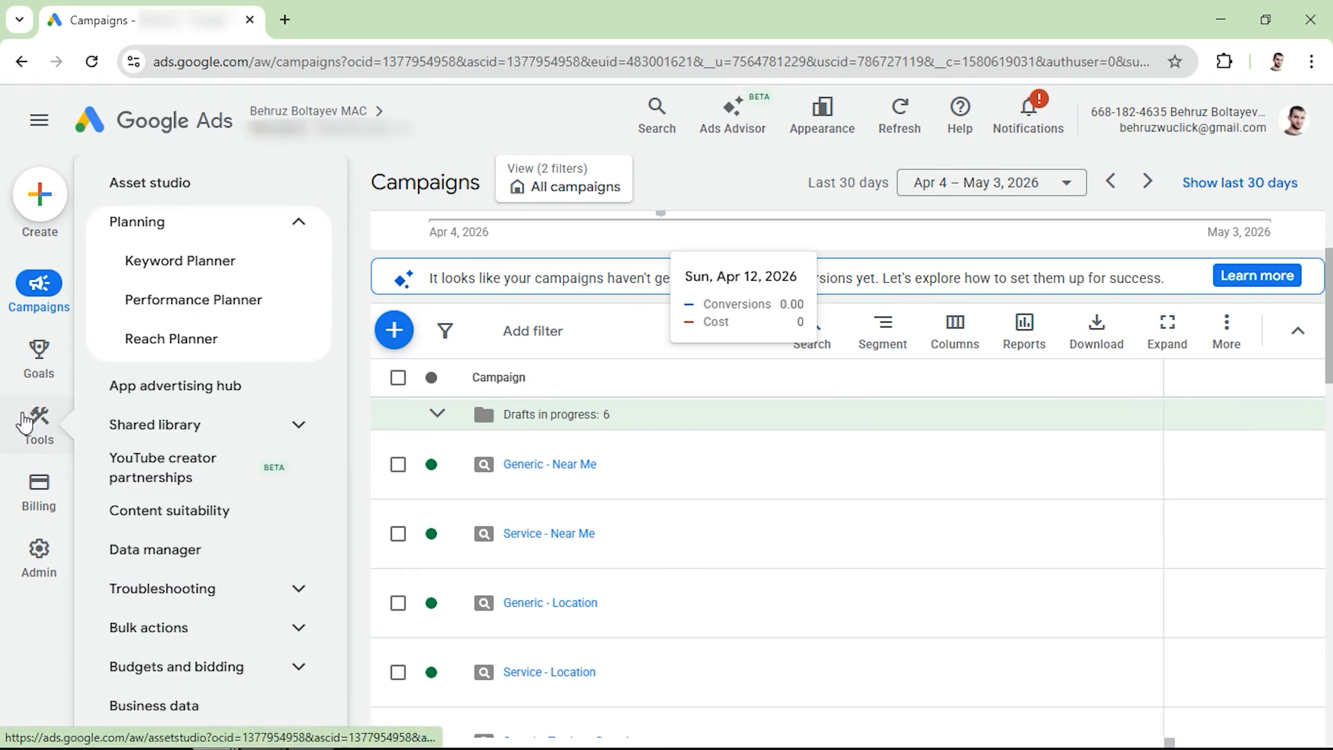
pyautogui.rightClick(185, 262)
pyautogui.click(251, 285)
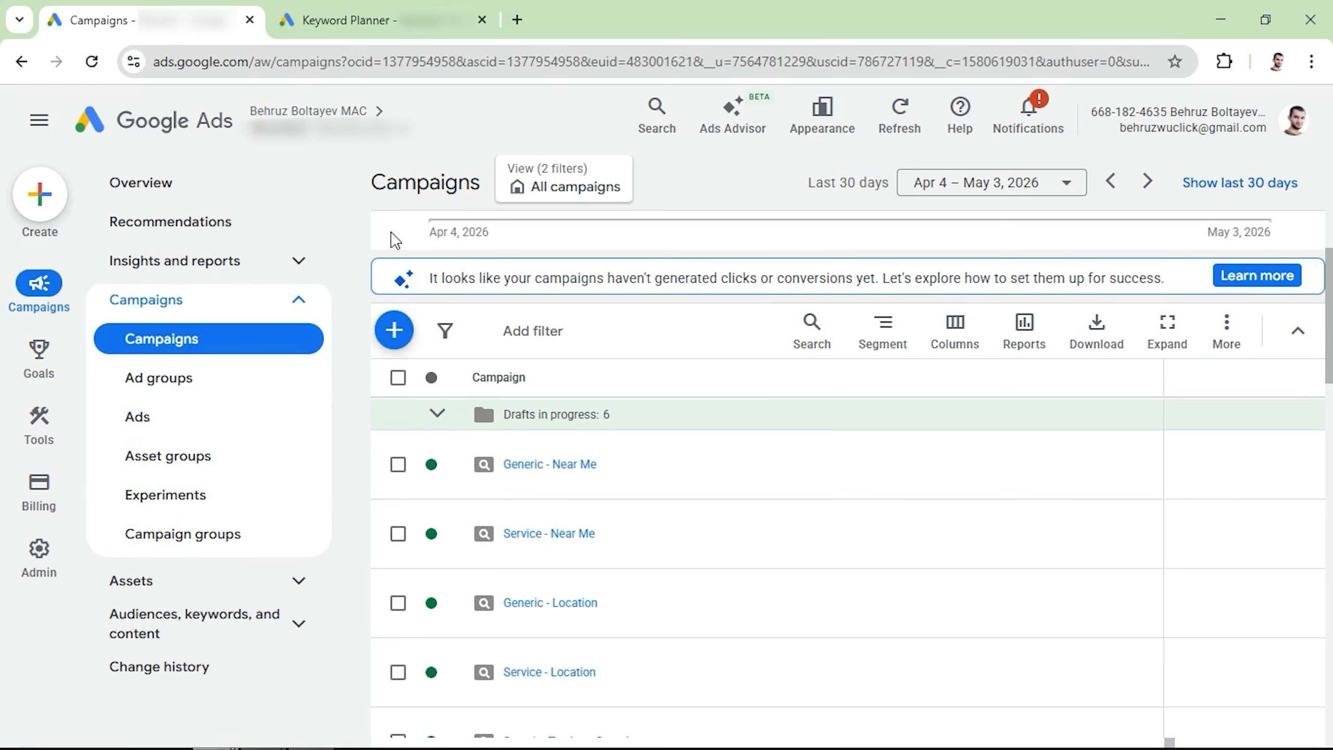
# Step: Start a new campaign and choose Leads as its objective
pyautogui.click(395, 331)
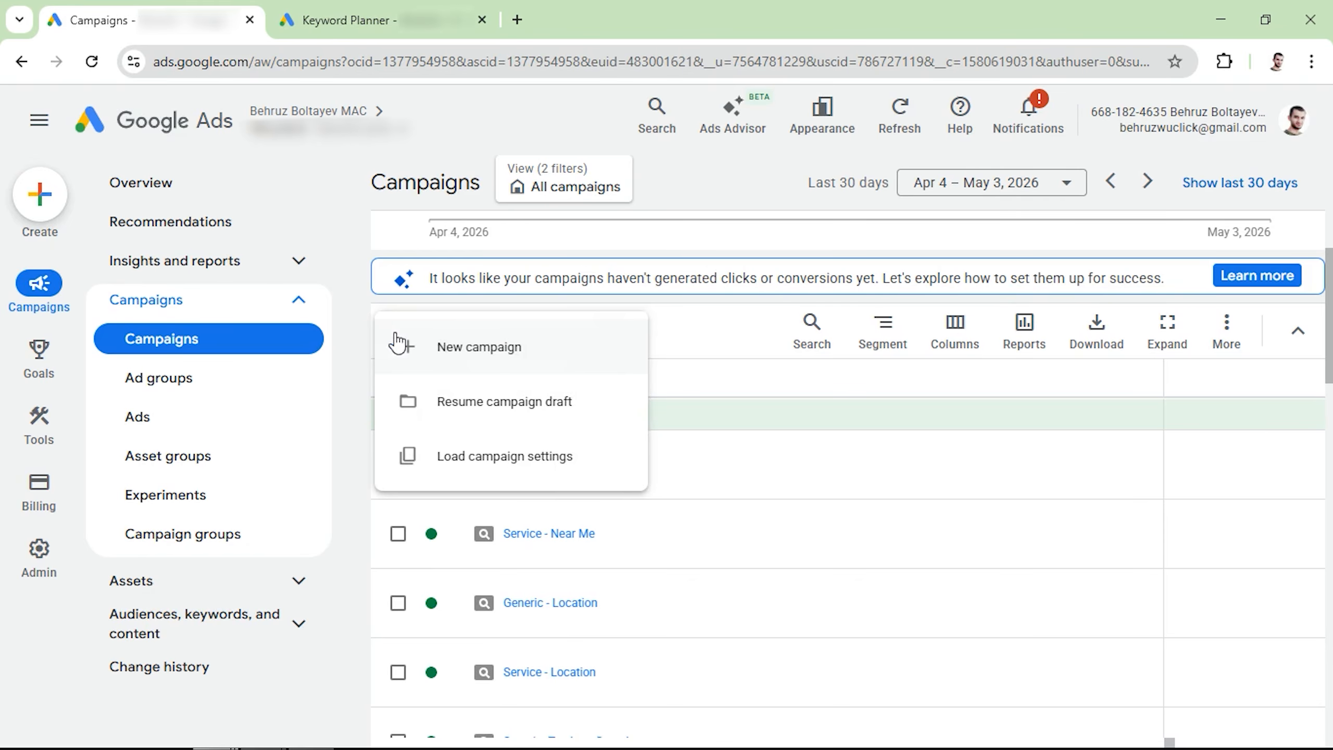
pyautogui.click(455, 348)
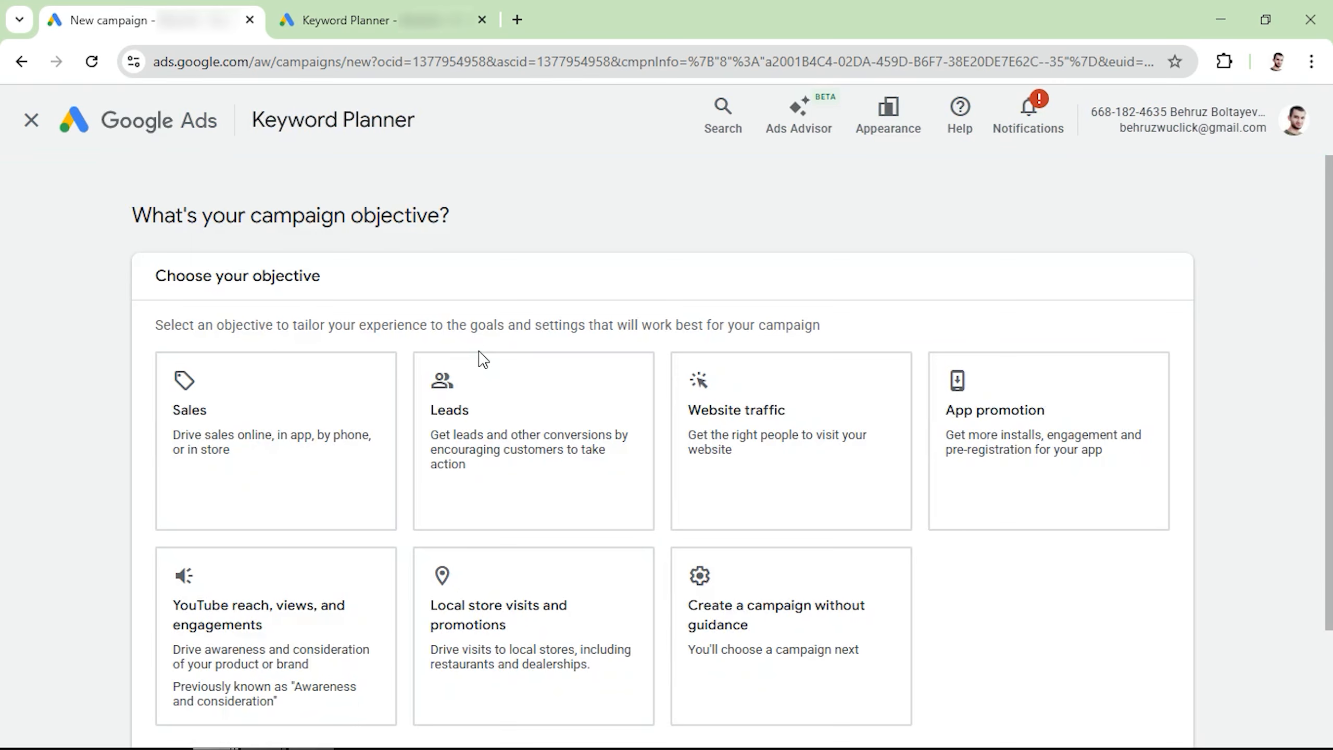
pyautogui.scroll(-1, 483, 359)
pyautogui.click(489, 379)
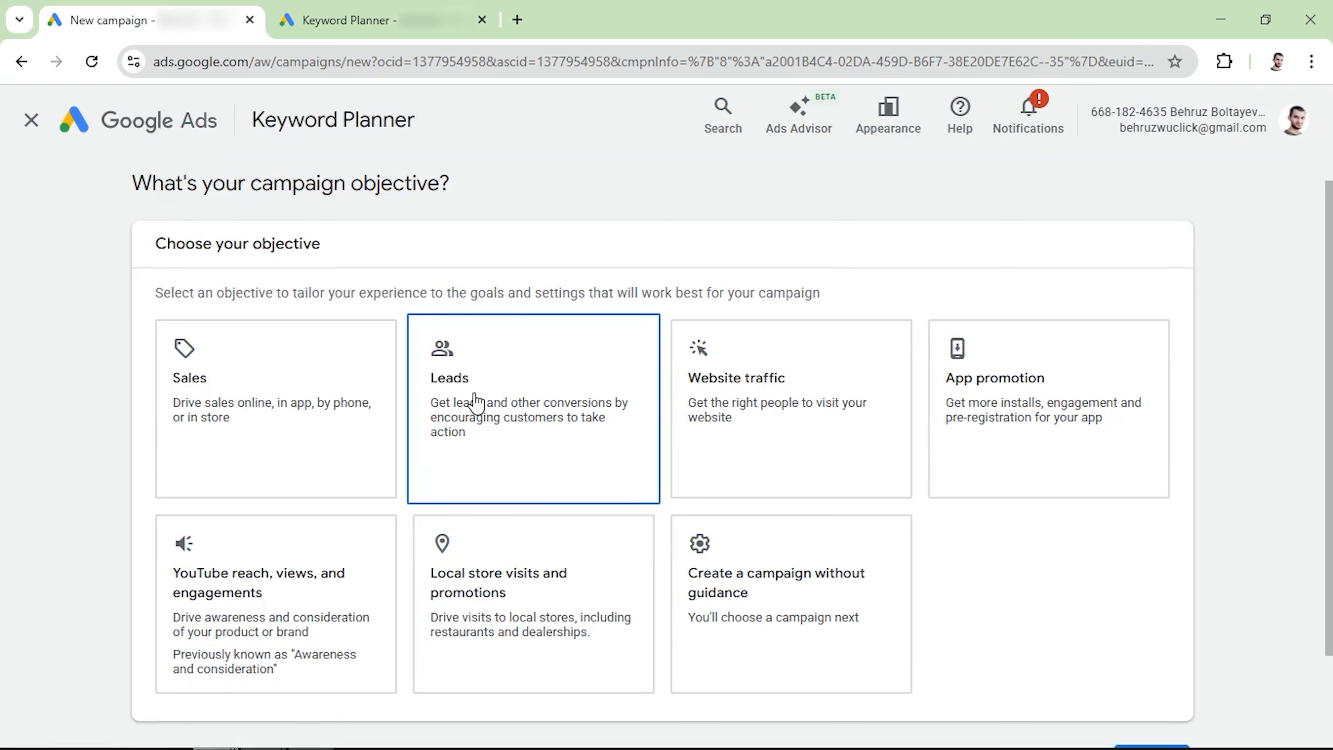
pyautogui.click(475, 395)
# Step: Add Phone call leads as the campaign's conversion goal and continue to the campaign type selection
pyautogui.scroll(-5, 475, 396)
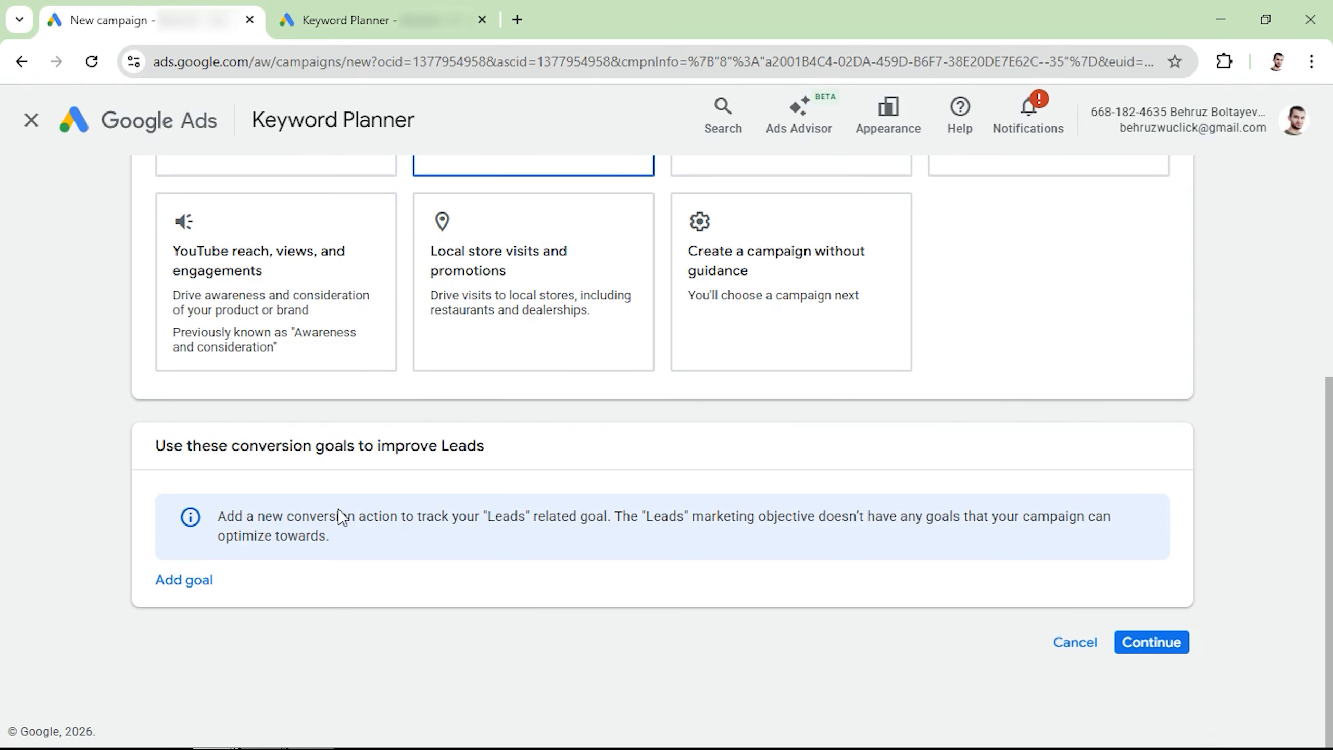
pyautogui.click(193, 581)
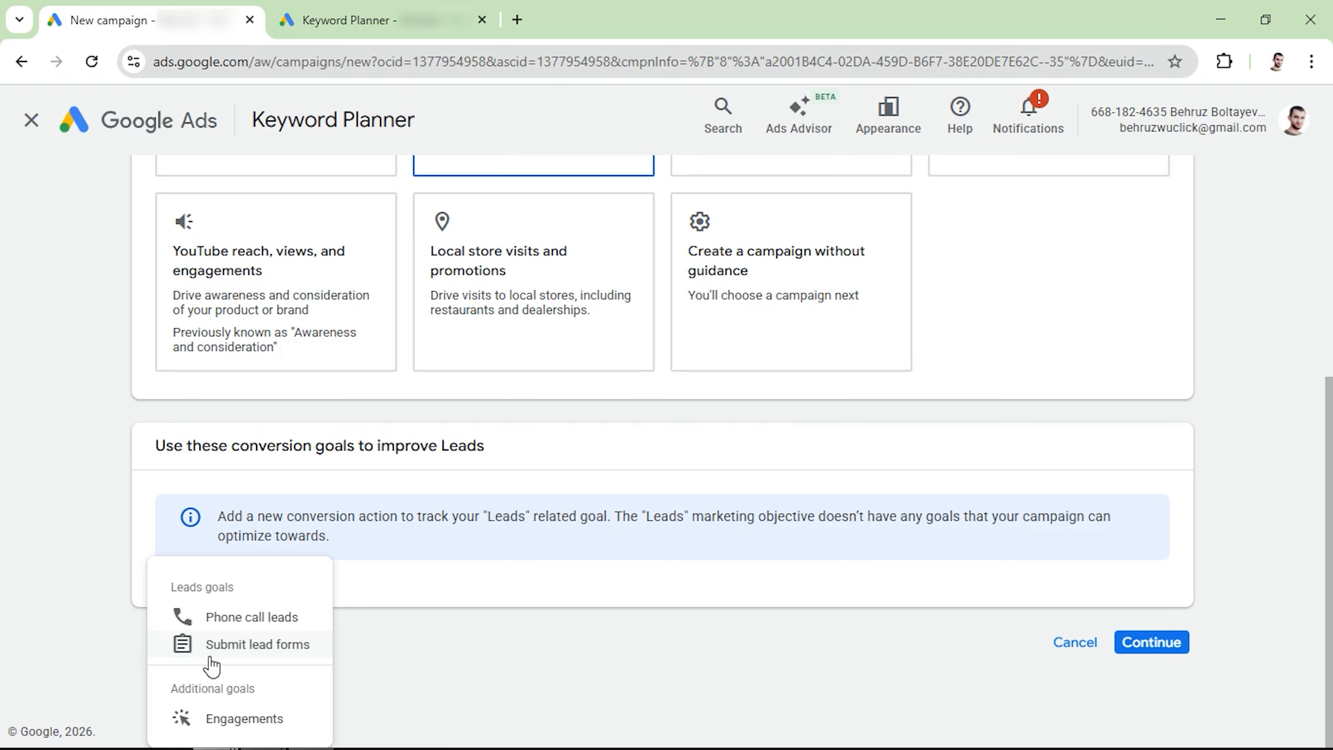
pyautogui.click(227, 618)
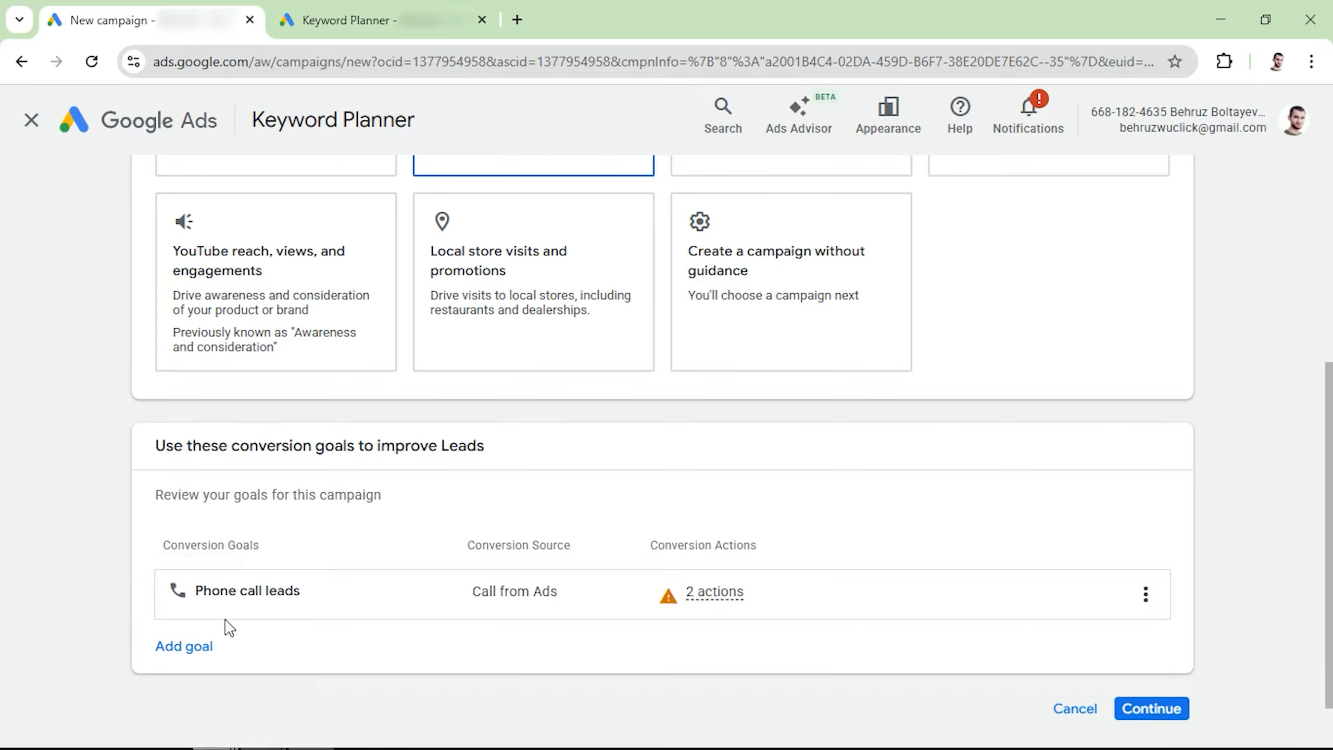
pyautogui.scroll(-2, 457, 581)
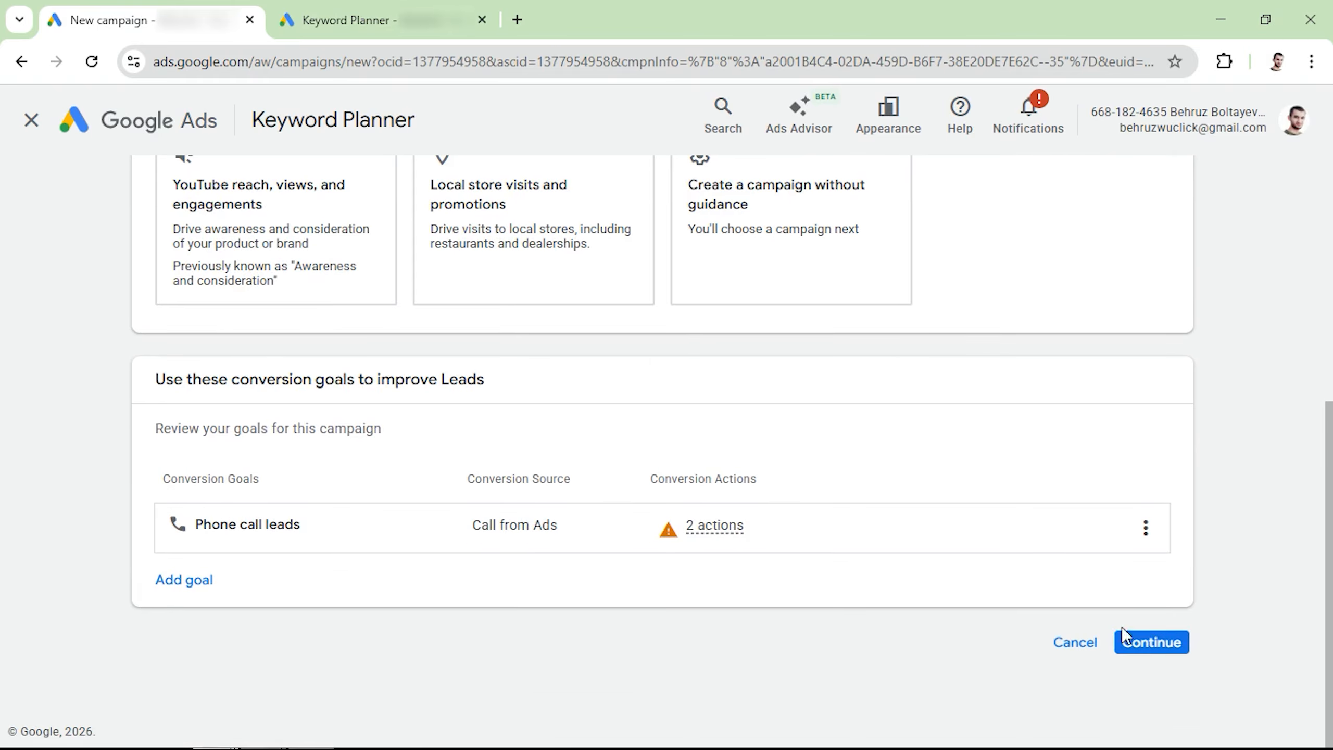
pyautogui.click(1148, 643)
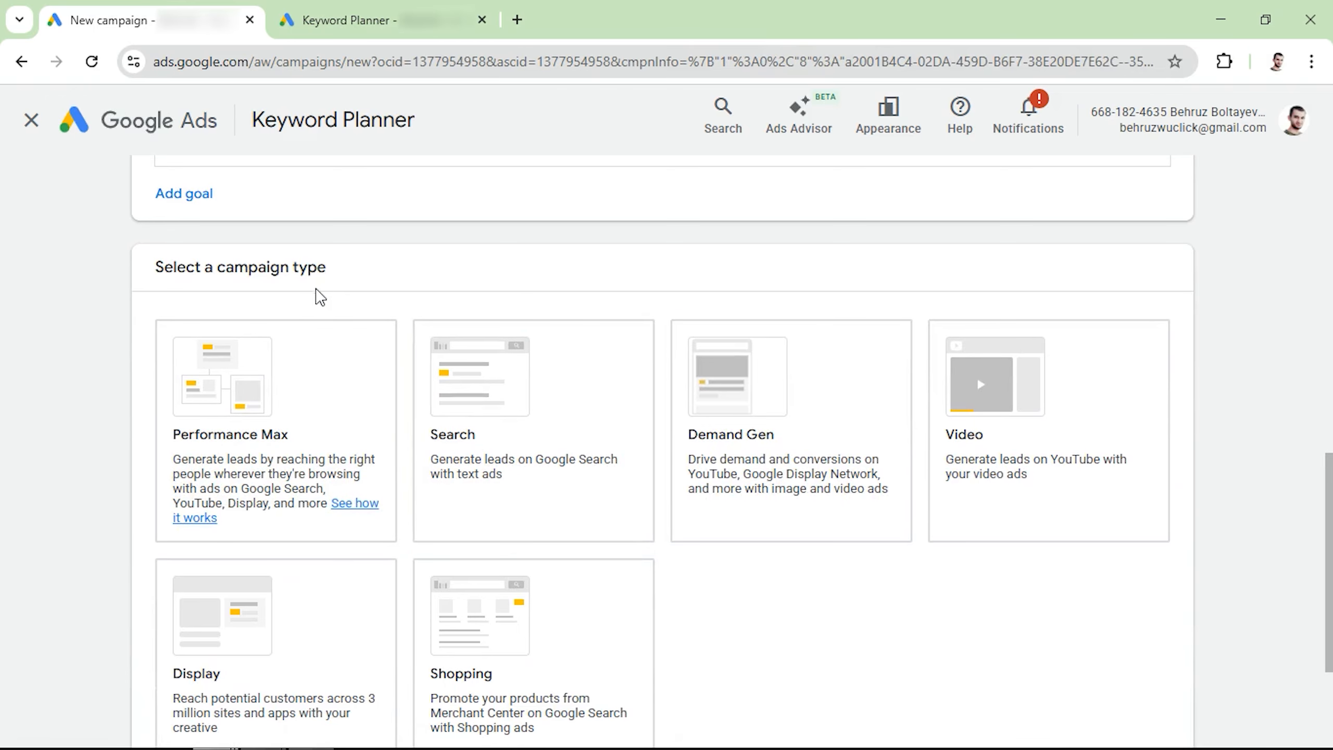
# Step: Compare the available campaign types, including Performance Max, Search, Demand Gen, Display and Shopping
pyautogui.click(294, 378)
pyautogui.click(479, 436)
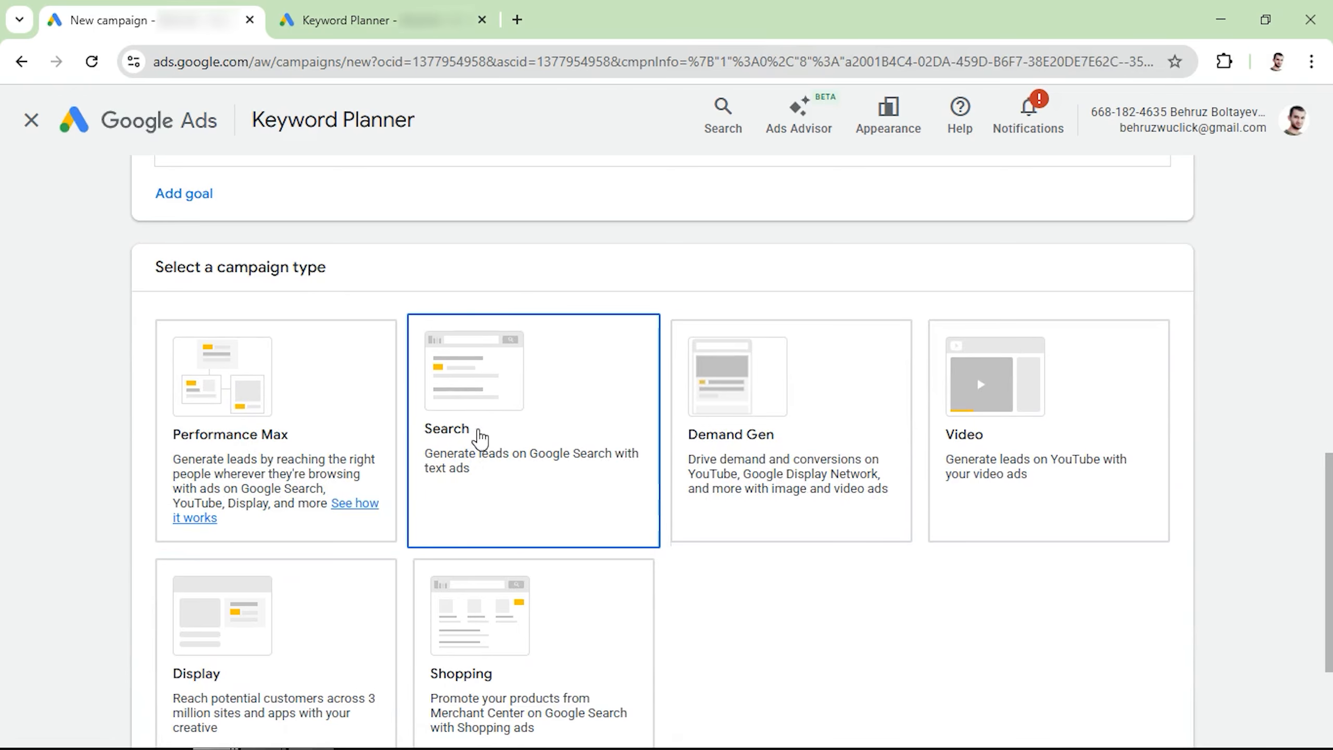
pyautogui.click(268, 417)
pyautogui.click(476, 402)
pyautogui.click(737, 450)
pyautogui.scroll(-2, 737, 451)
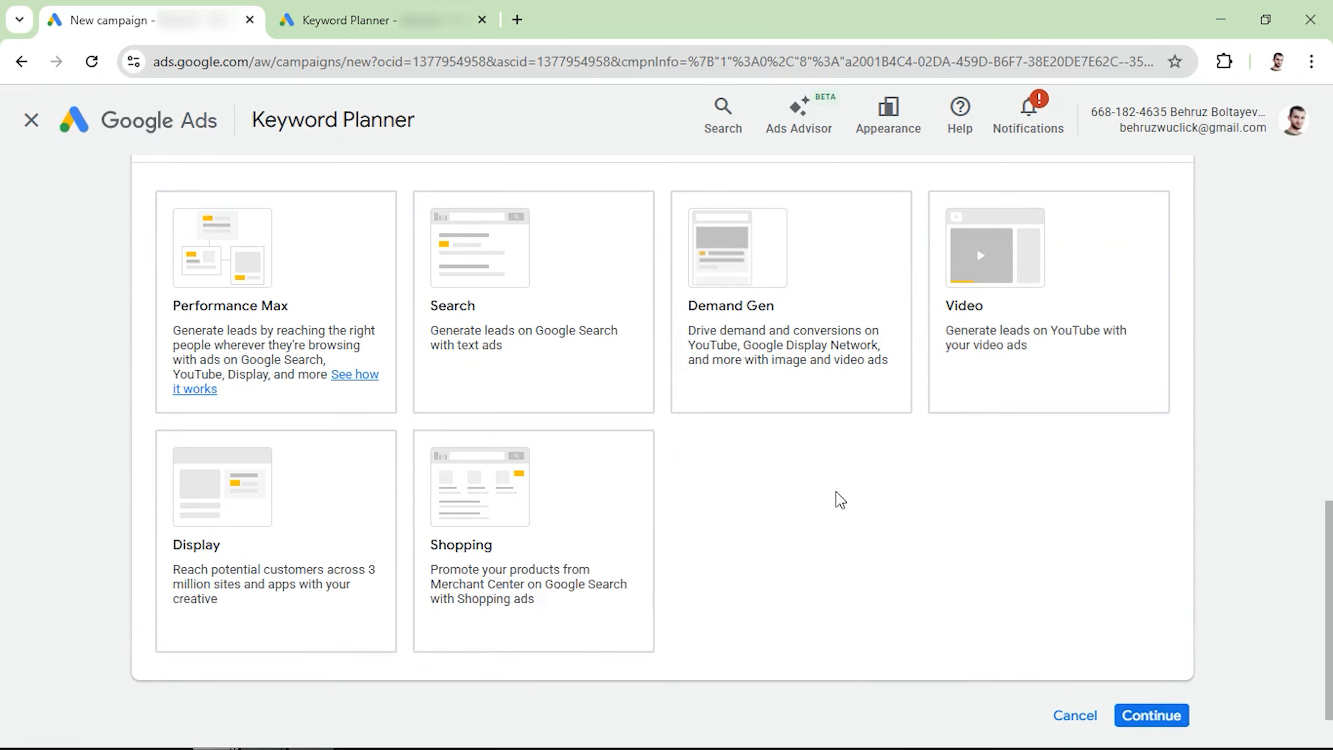
pyautogui.click(330, 580)
pyautogui.click(679, 330)
pyautogui.click(327, 604)
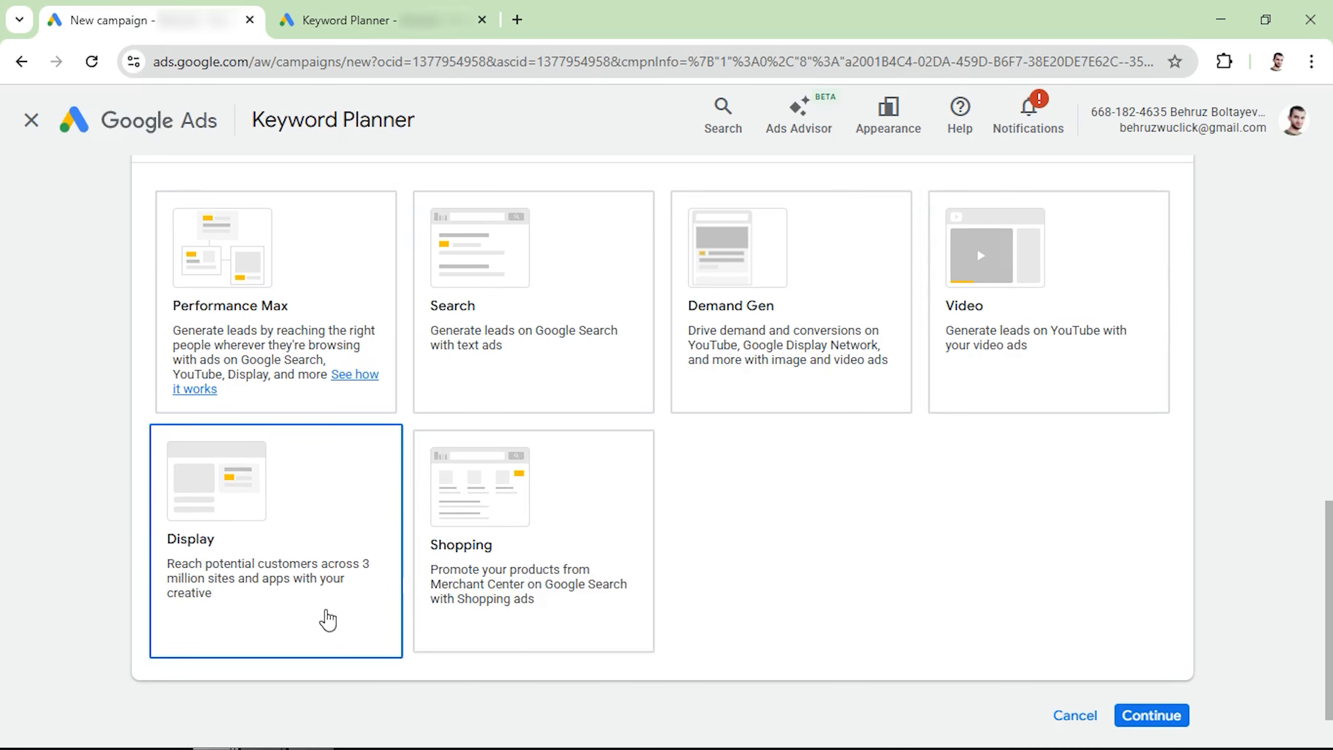
pyautogui.click(551, 577)
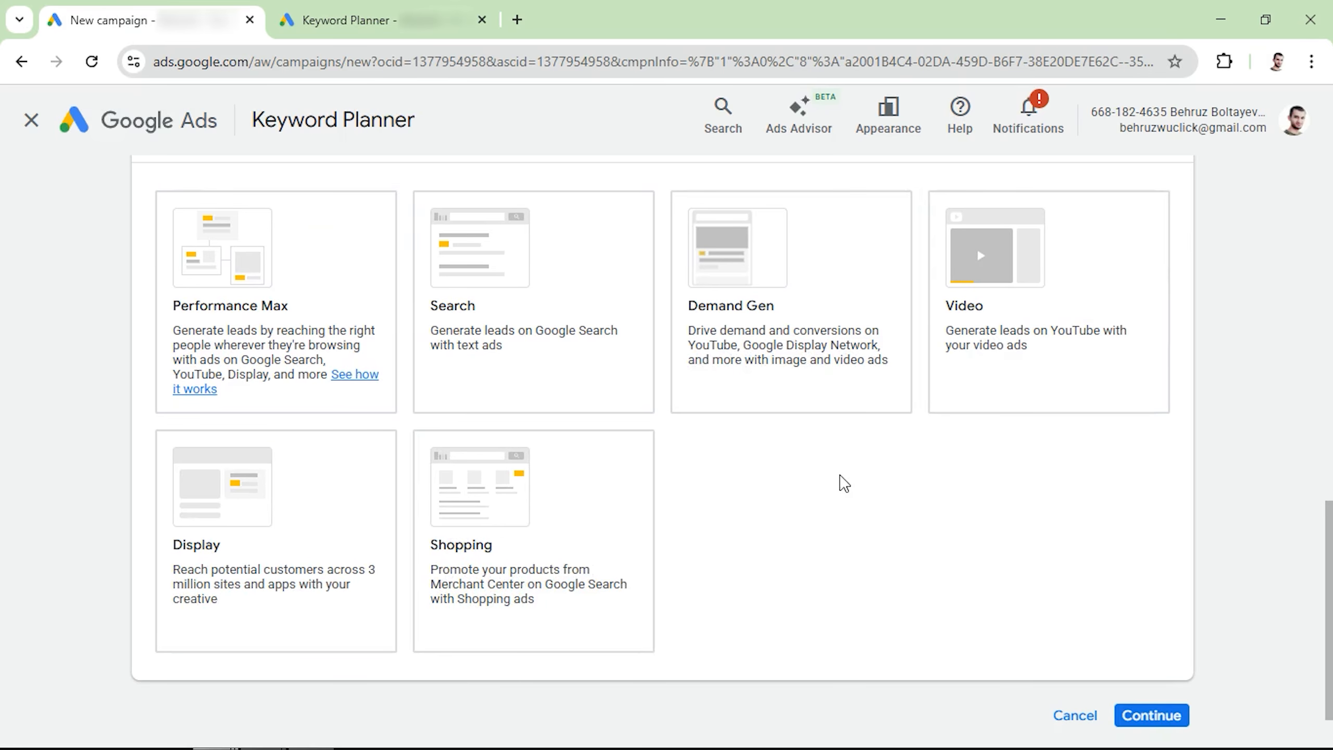
pyautogui.click(360, 319)
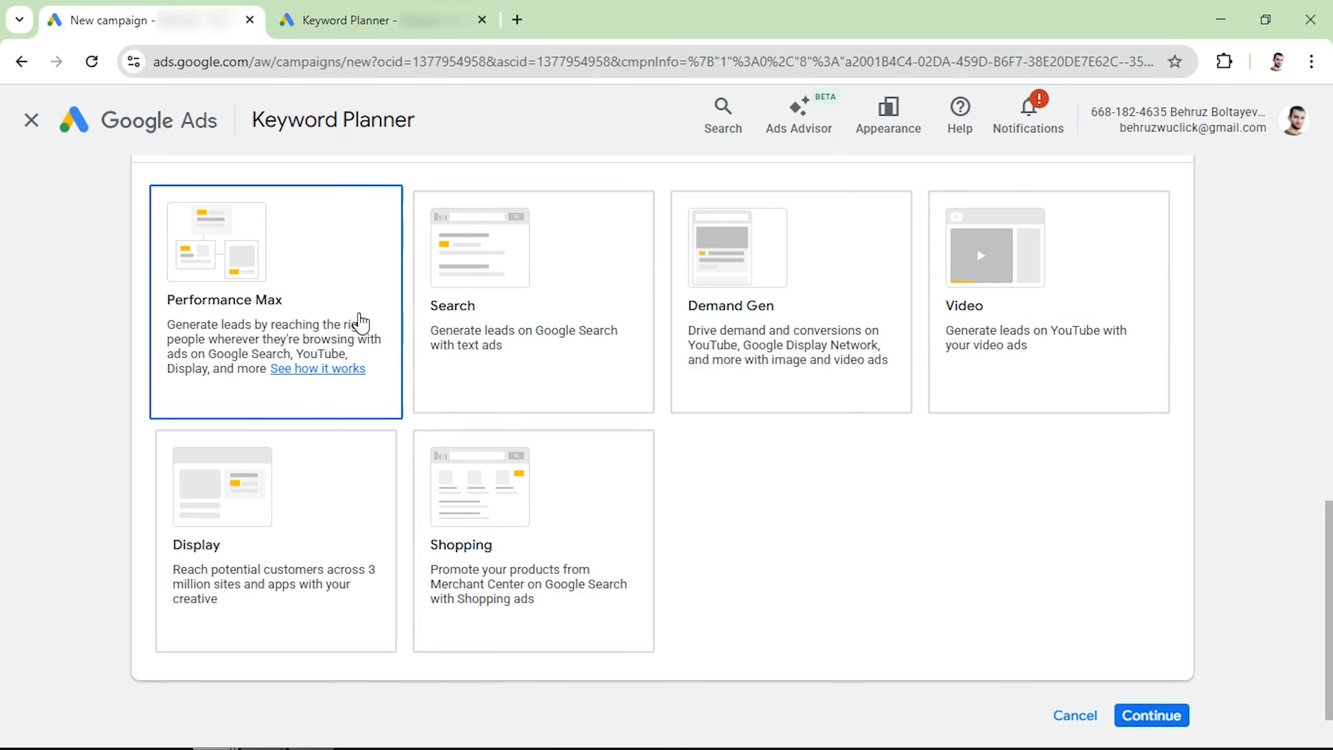
pyautogui.click(503, 328)
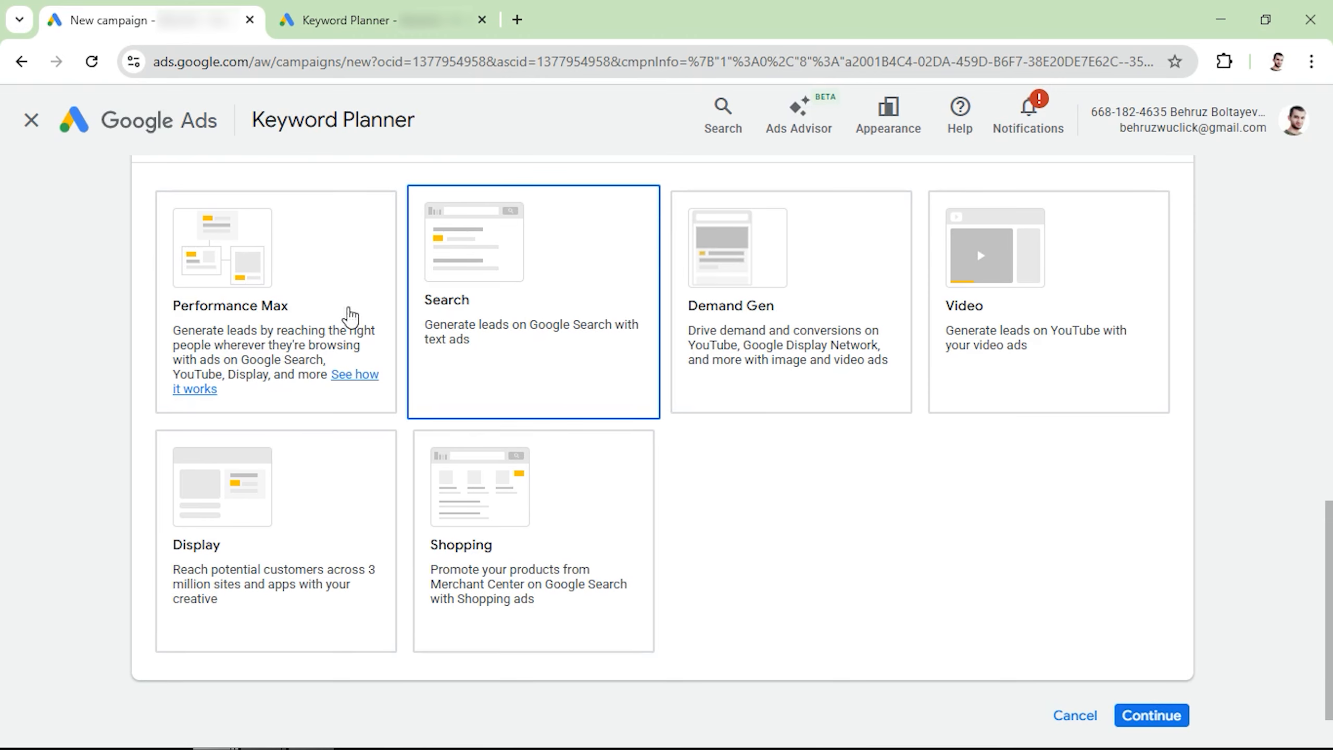
pyautogui.click(277, 306)
# Step: Select the Search campaign type with Phone calls as the way to reach the goal, and continue
pyautogui.click(517, 295)
pyautogui.click(532, 297)
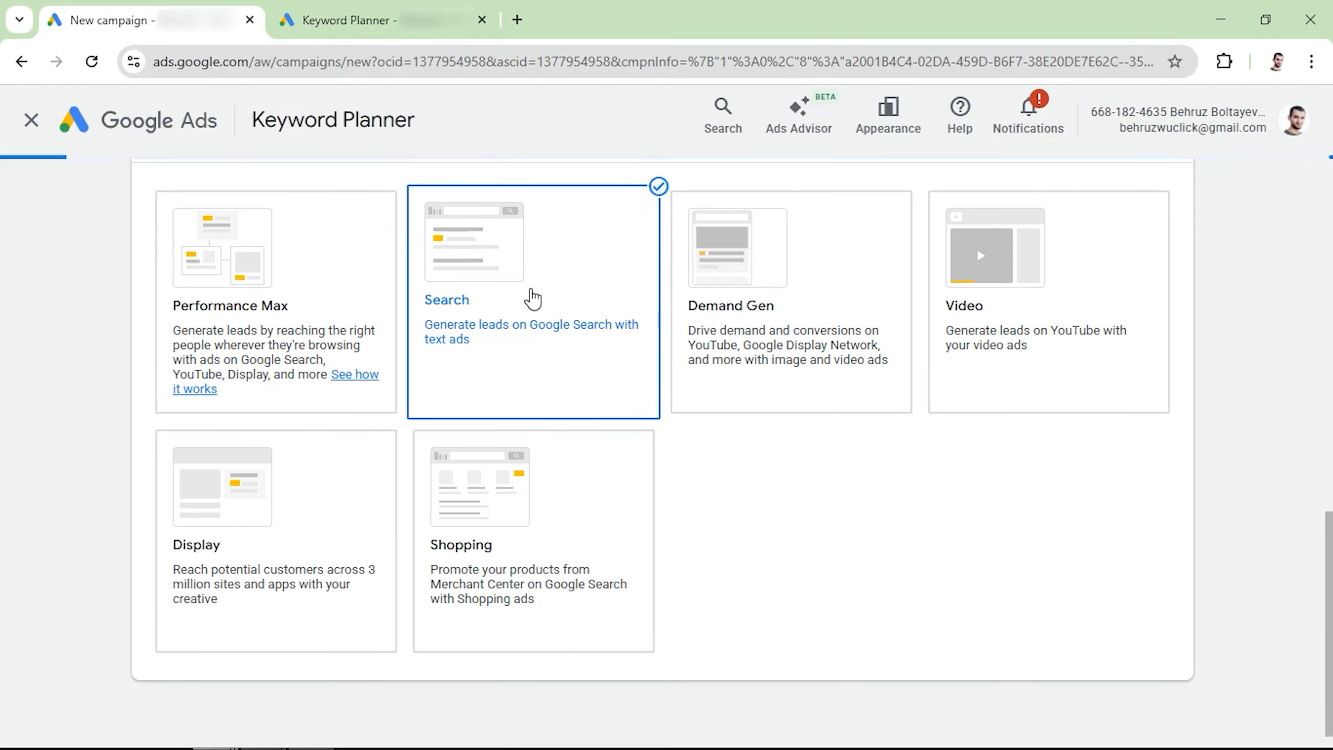
pyautogui.scroll(-5, 532, 298)
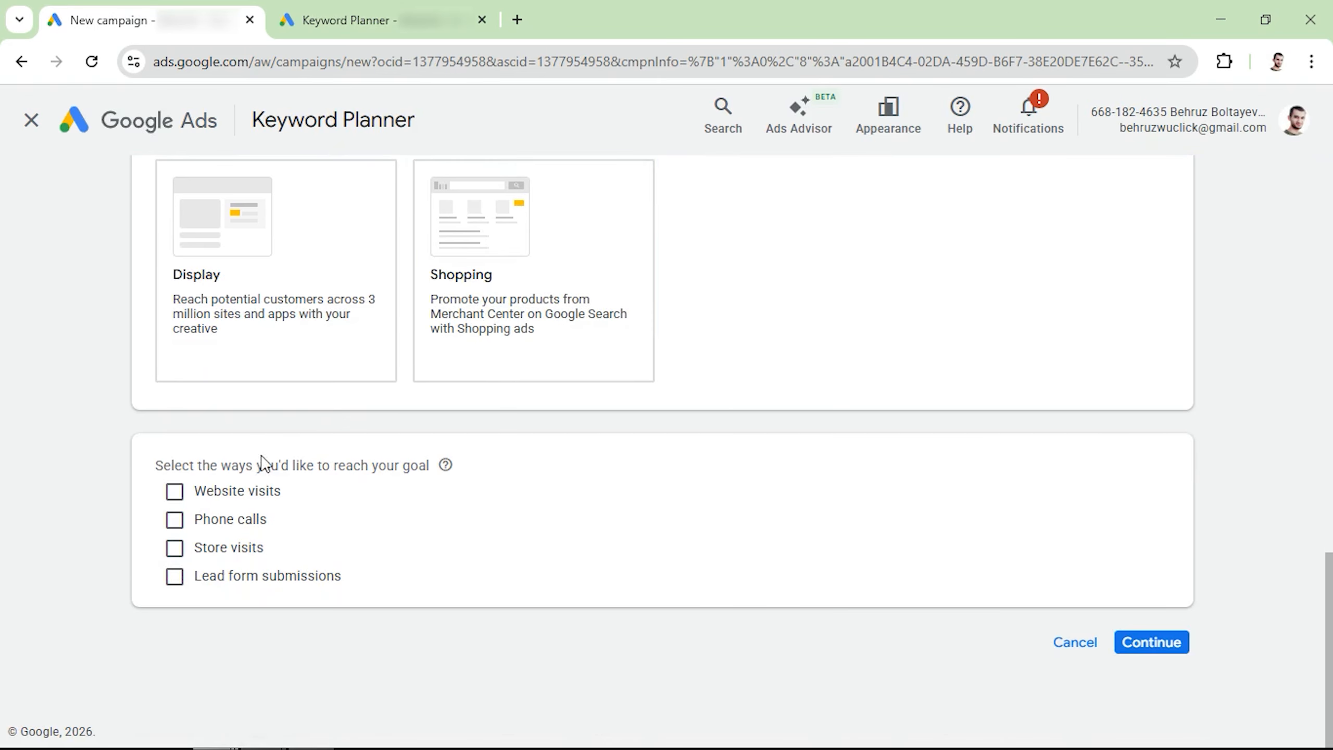
pyautogui.click(175, 519)
pyautogui.scroll(-1, 513, 522)
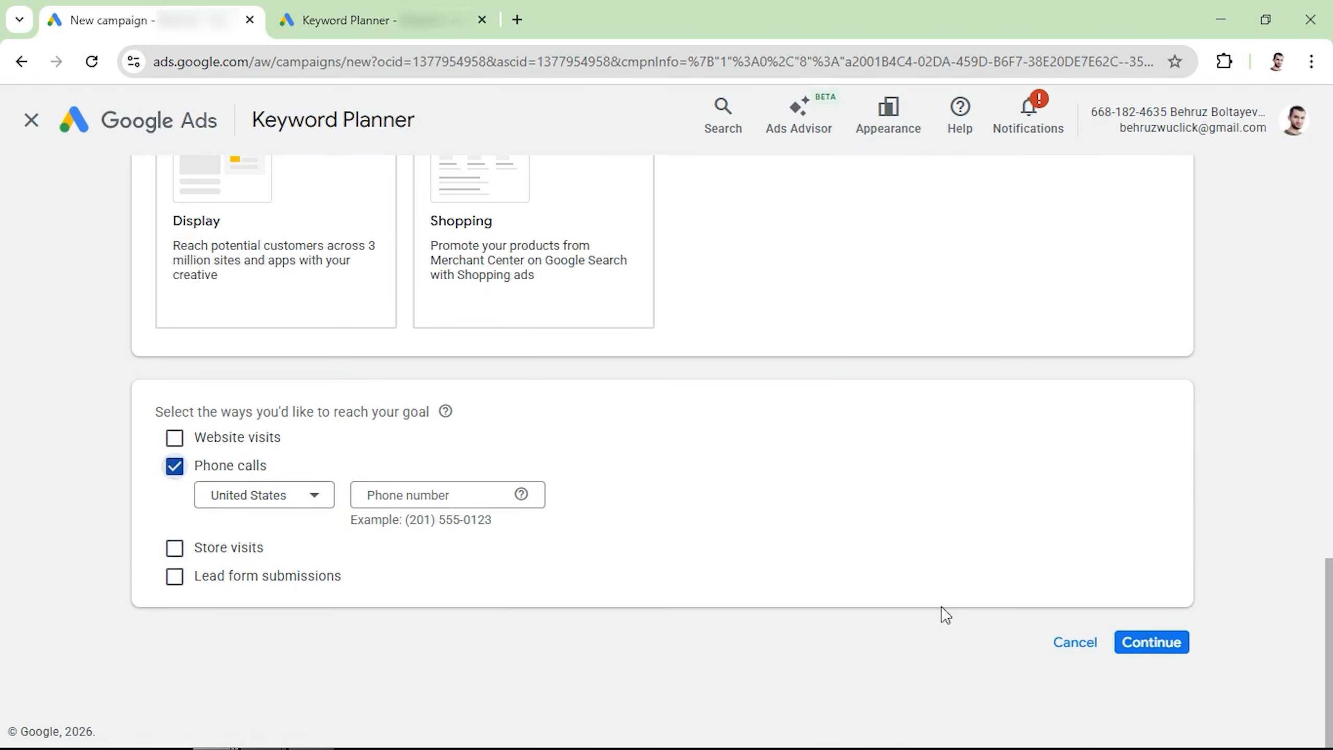
pyautogui.click(1152, 643)
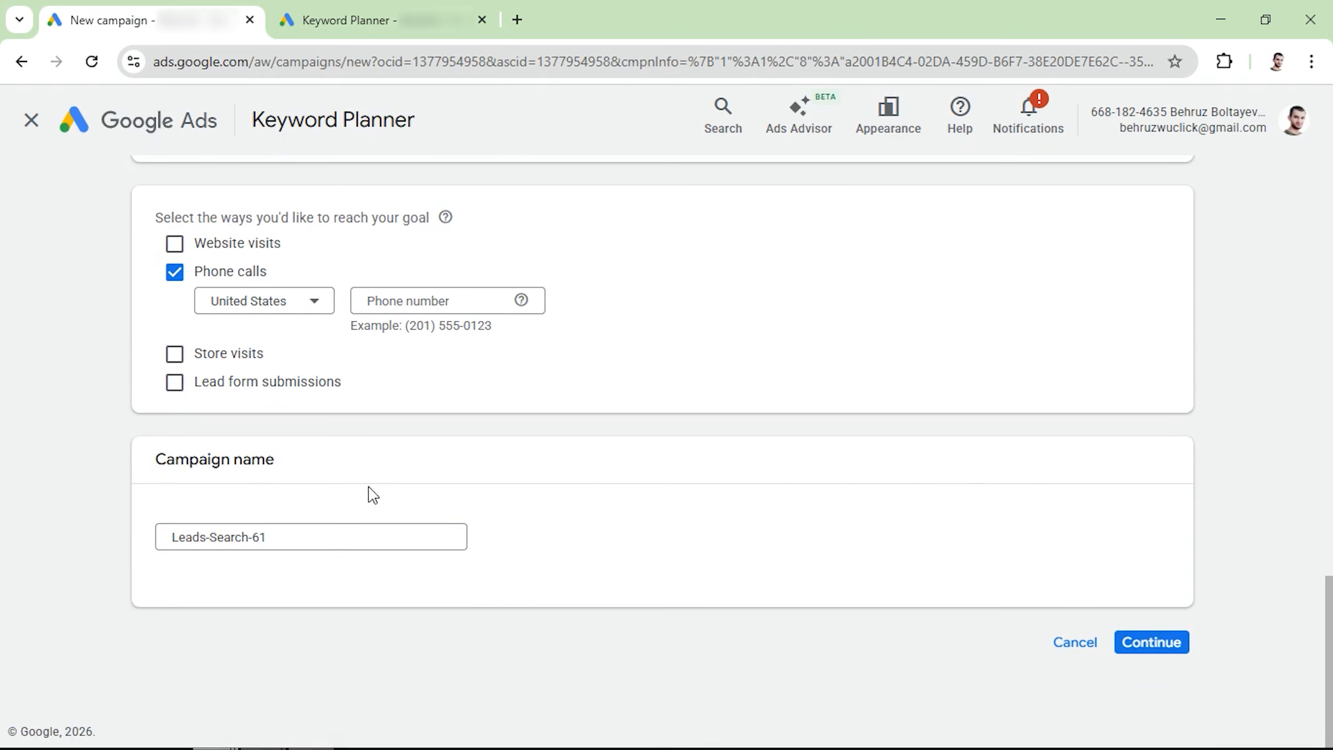
# Step: Name the campaign "Towing search - NV" and start it as a new campaign instead of finishing a saved draft
pyautogui.click(312, 539)
pyautogui.hotkey('ctrl', 'a')
pyautogui.write('Towing search  - NV')
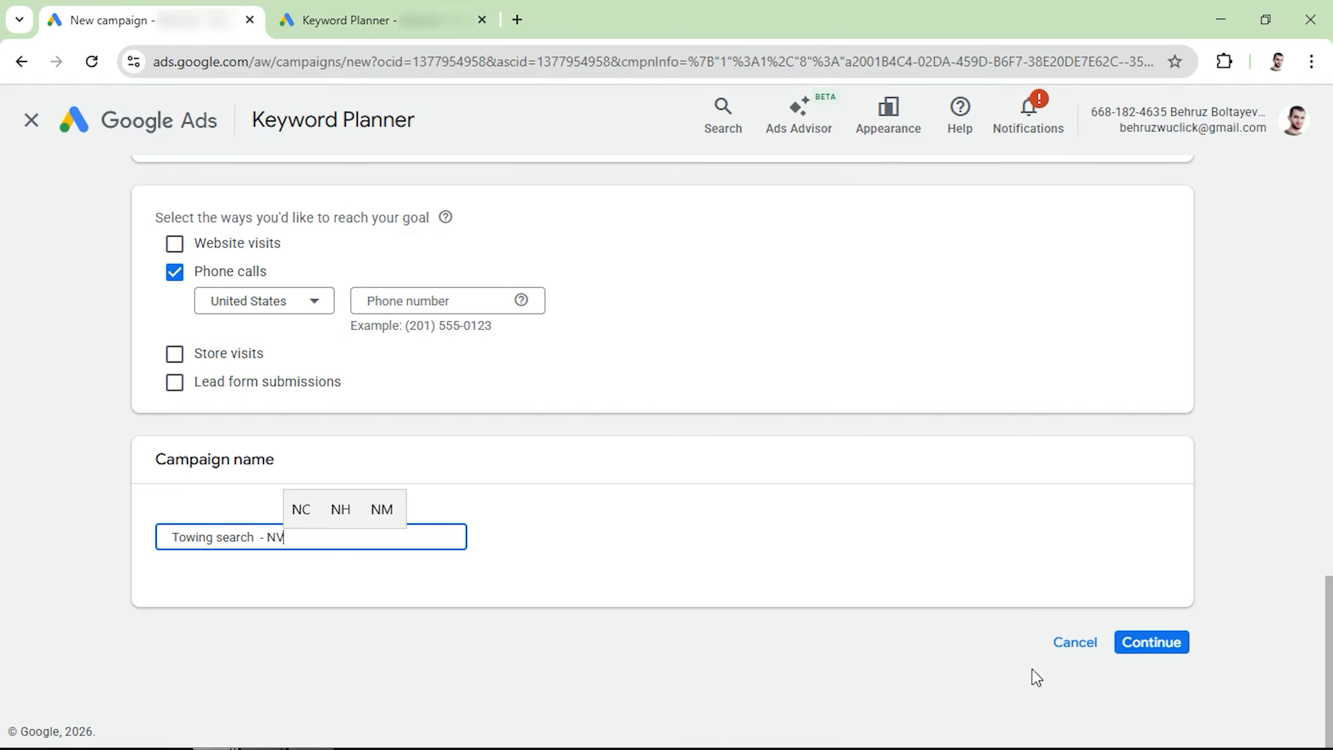
pyautogui.click(1139, 642)
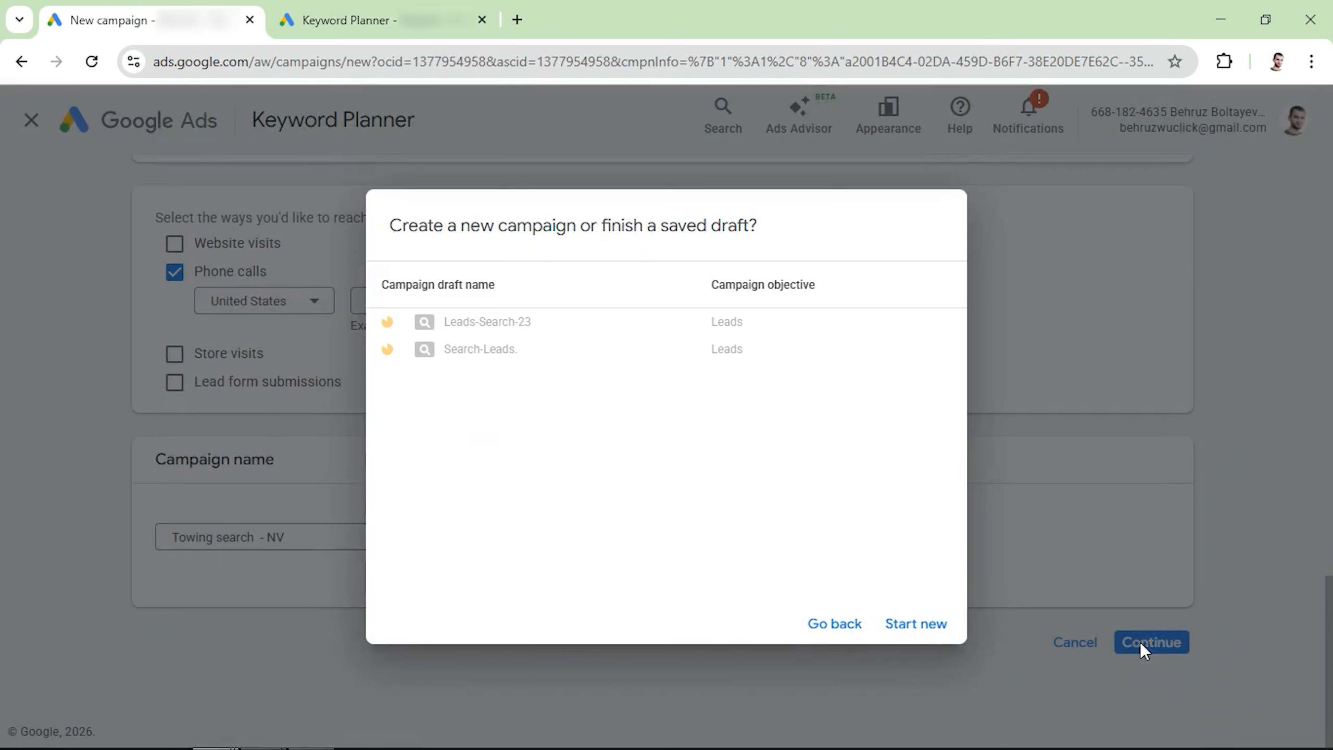
pyautogui.click(904, 635)
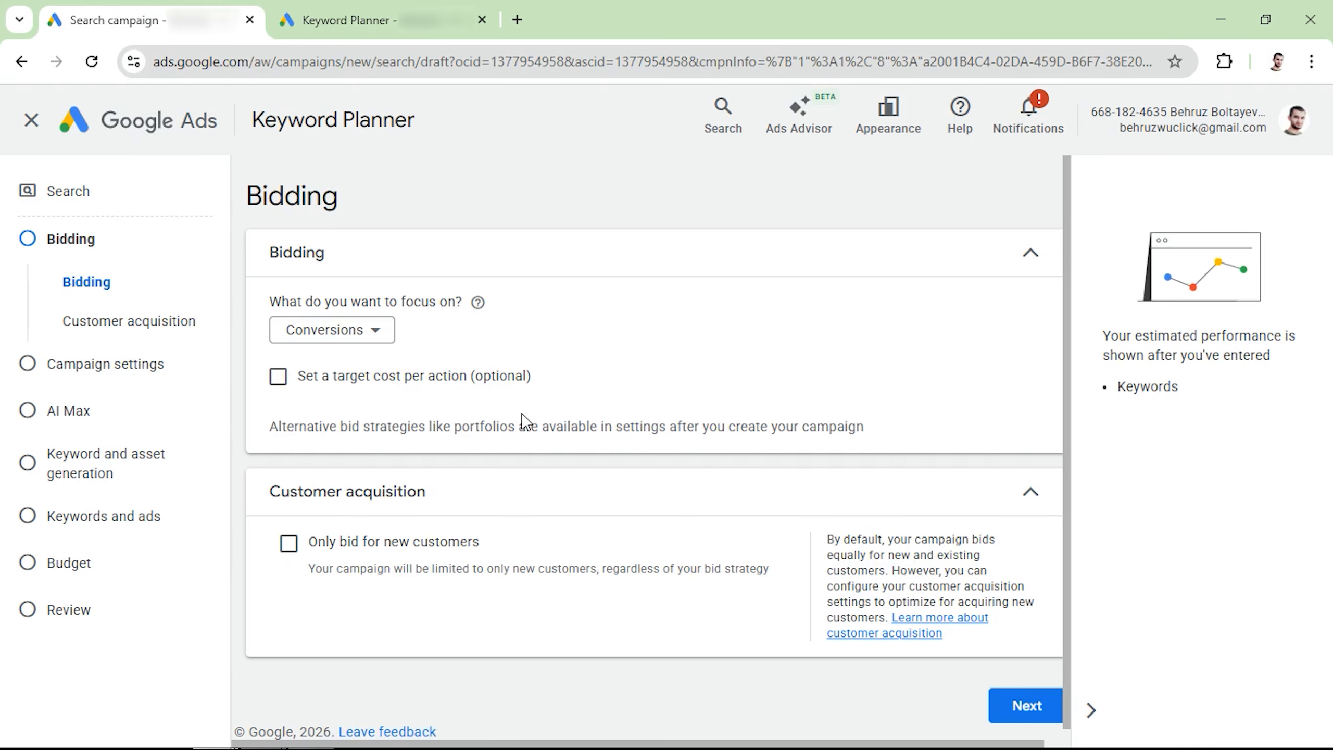
# Step: Set the bidding focus to Clicks and enable a maximum cost per click bid limit
pyautogui.click(346, 330)
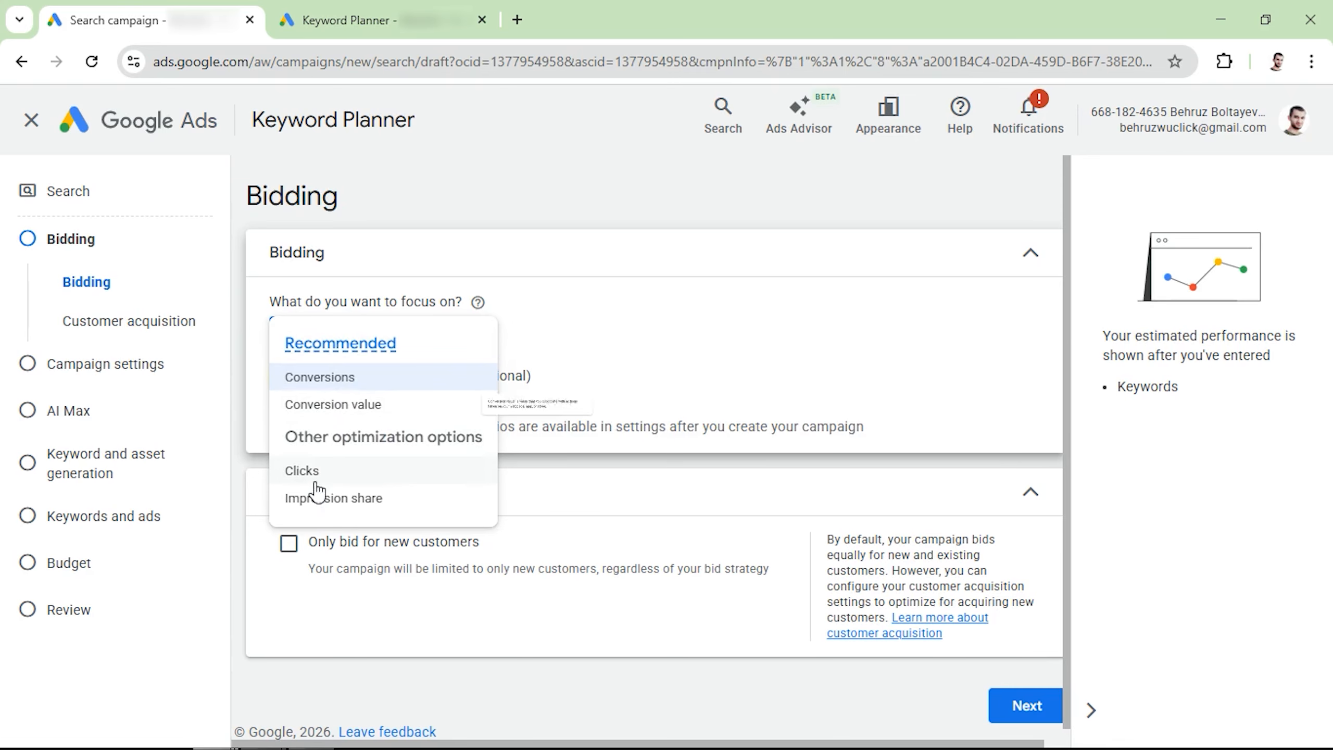
pyautogui.moveTo(334, 512)
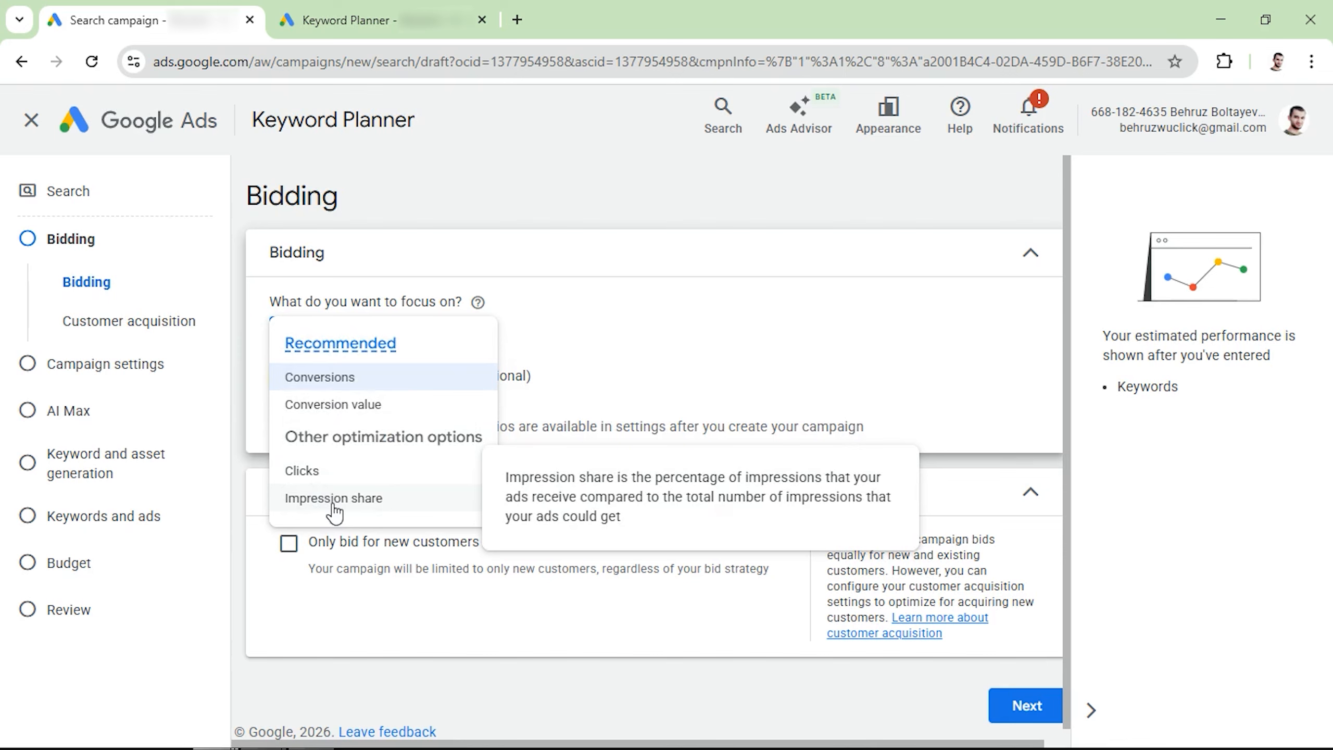
pyautogui.click(310, 471)
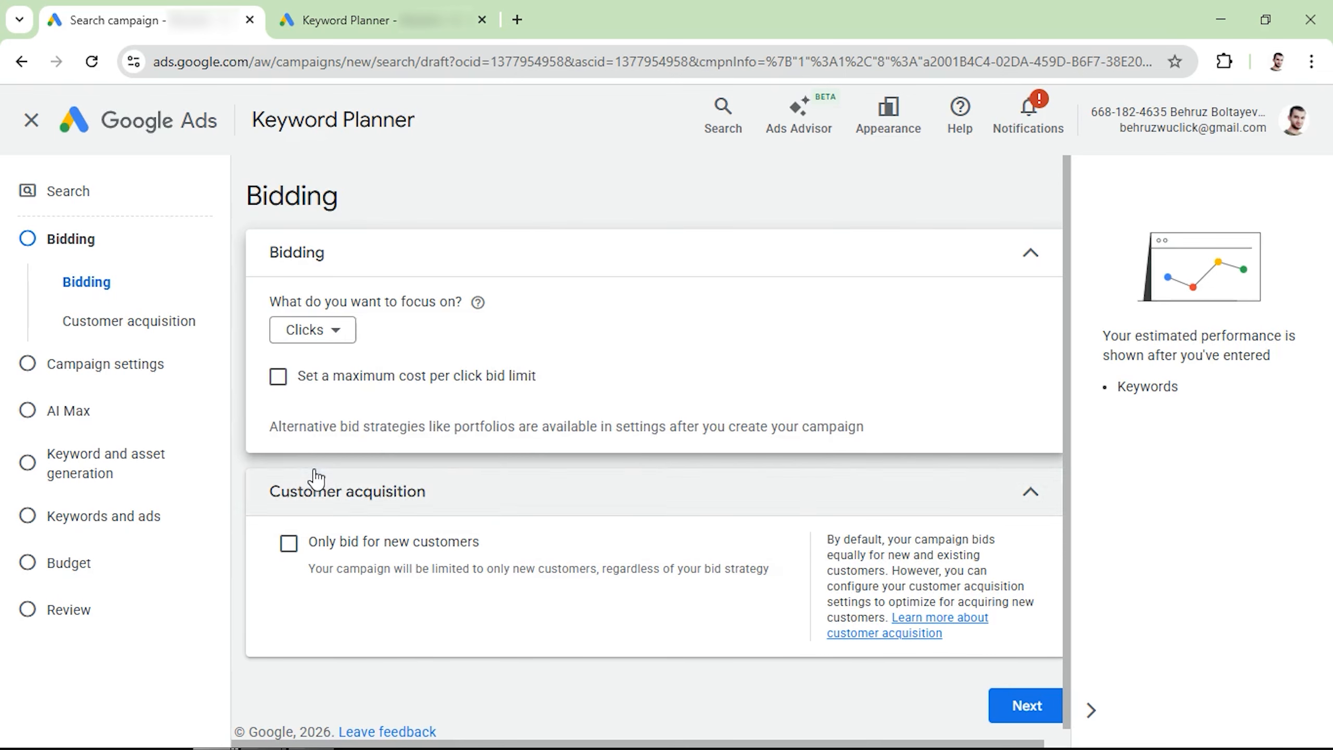
pyautogui.click(278, 377)
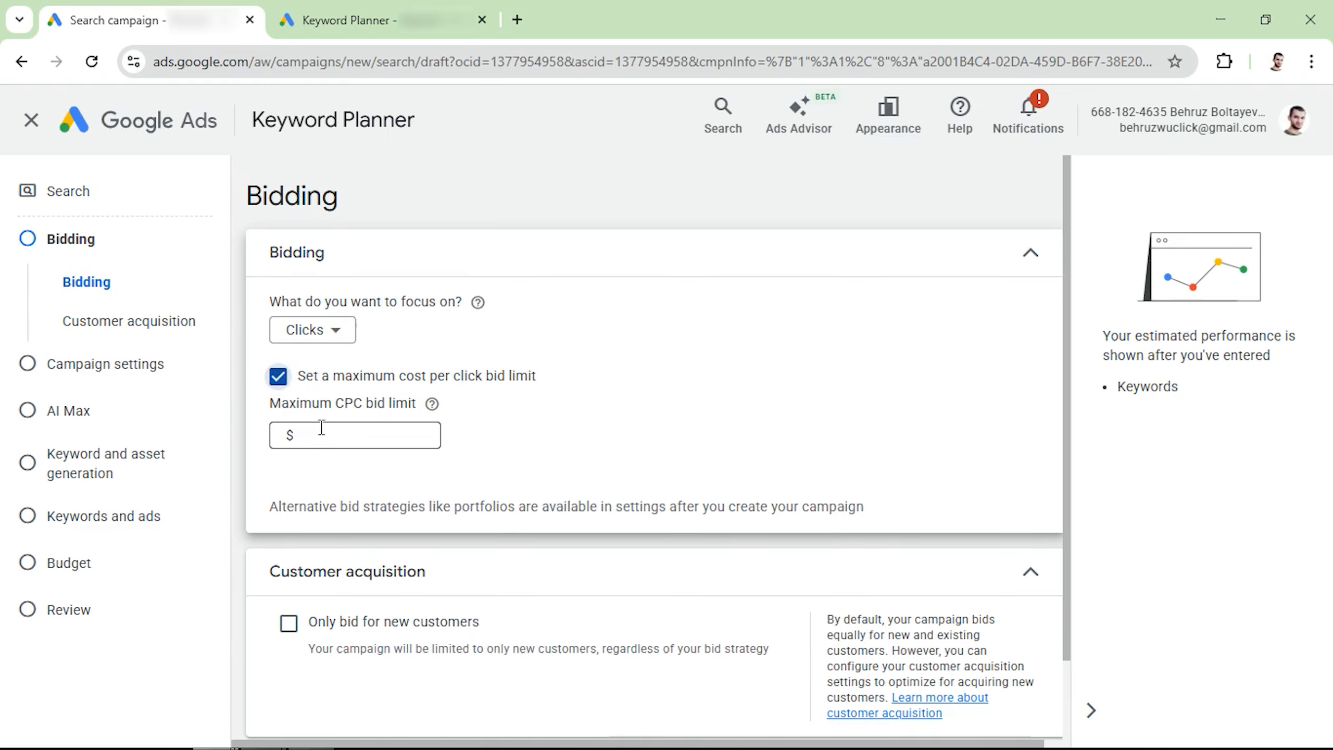
# Step: Switch to the Keyword Planner tab and discover new keyword ideas for "towing services"
pyautogui.click(346, 20)
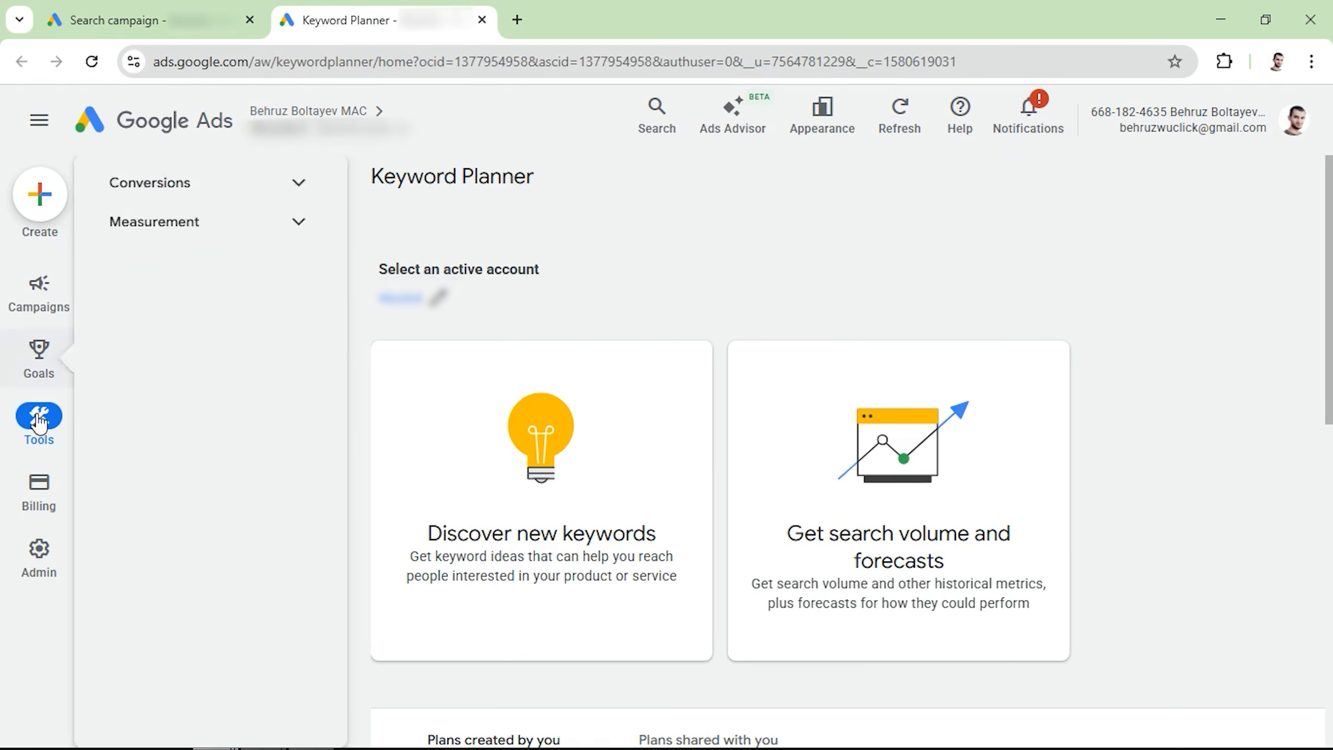
pyautogui.click(507, 493)
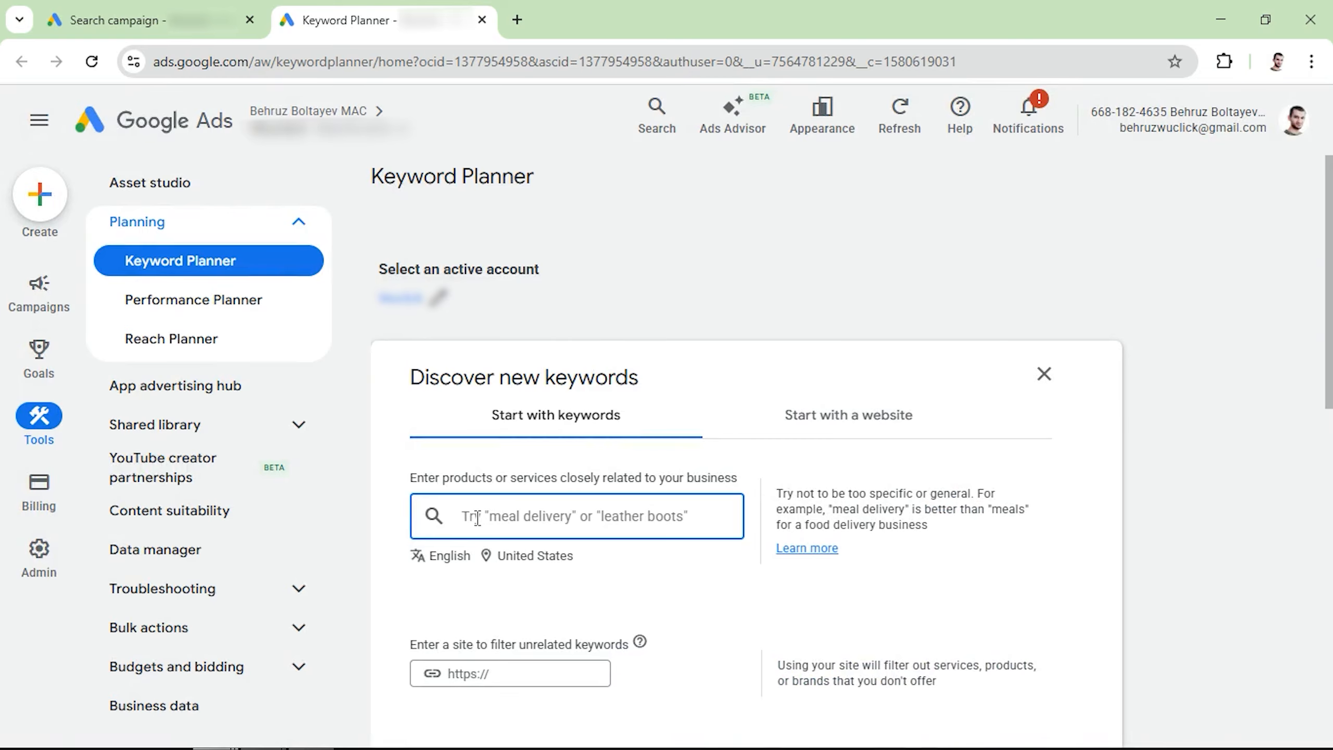
pyautogui.write('towing ')
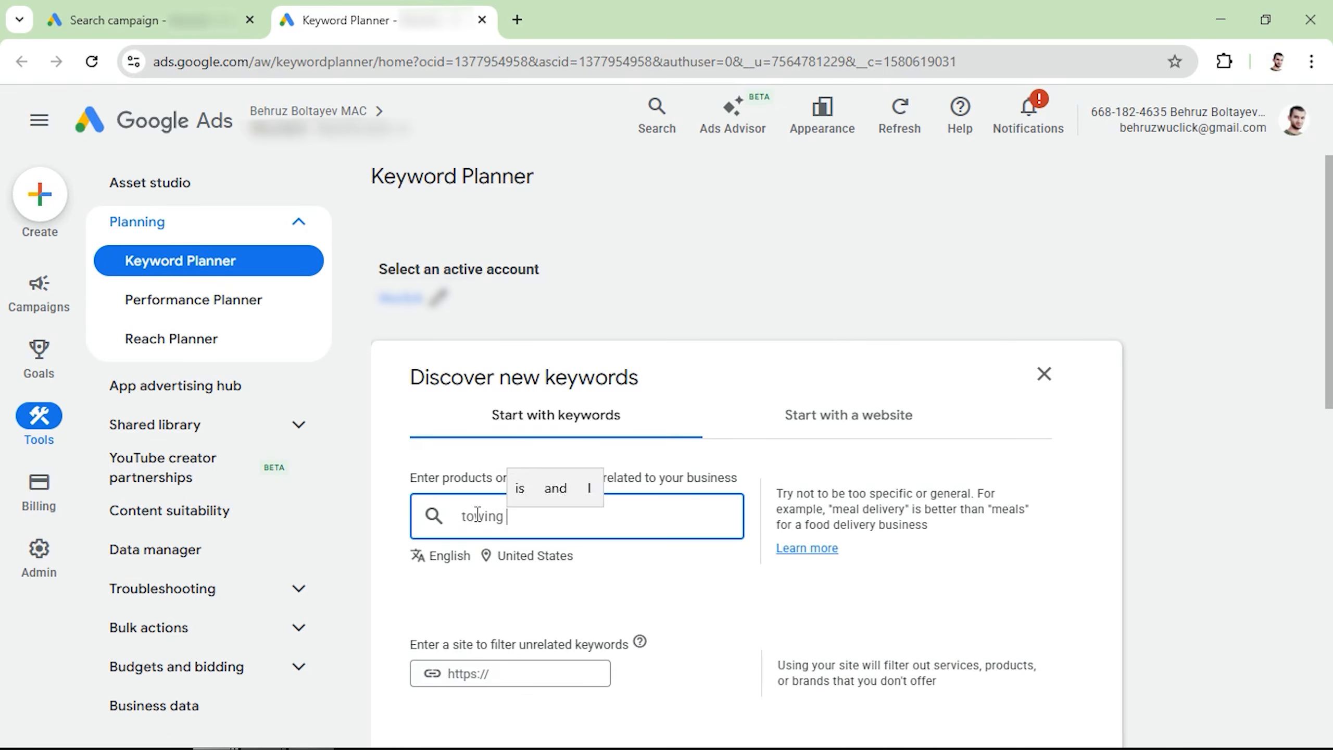
pyautogui.write('services')
pyautogui.press('Return')
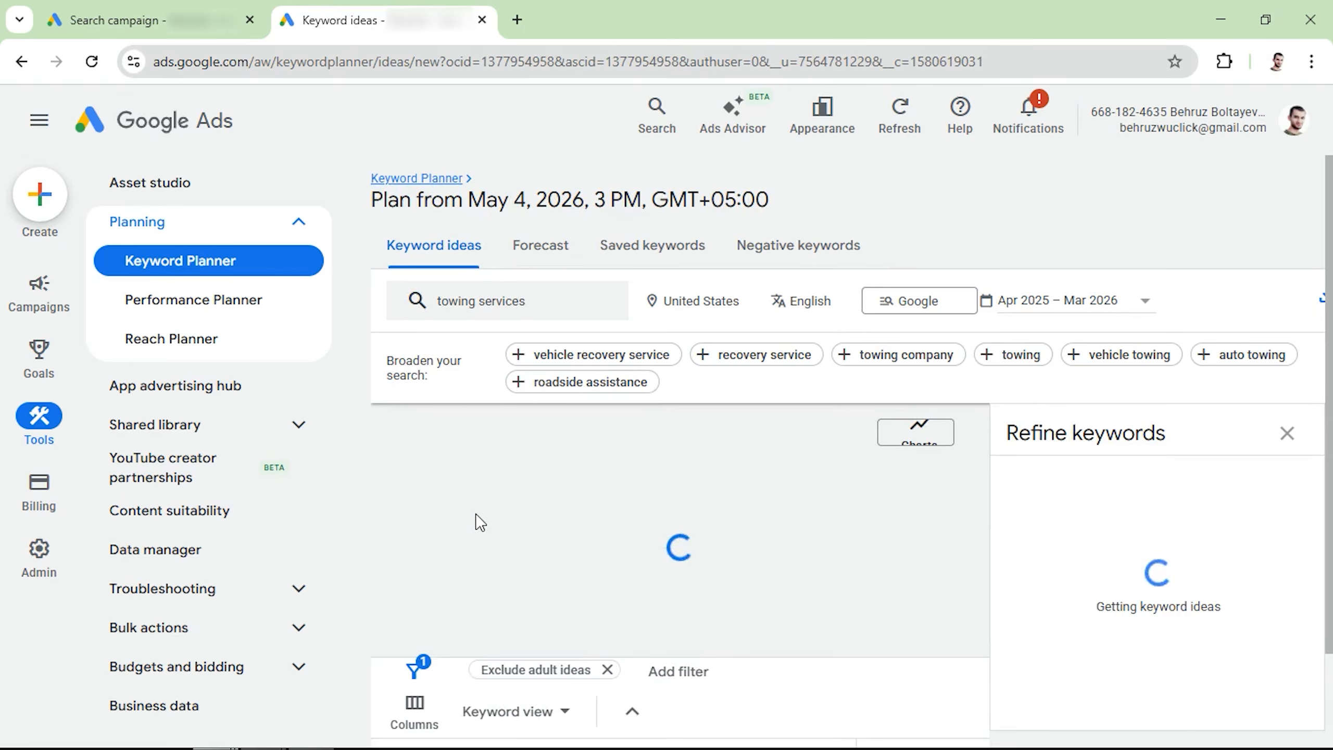
# Step: Set the keyword plan's location to the city of New York, New York, United States, and save it
pyautogui.scroll(-2, 682, 528)
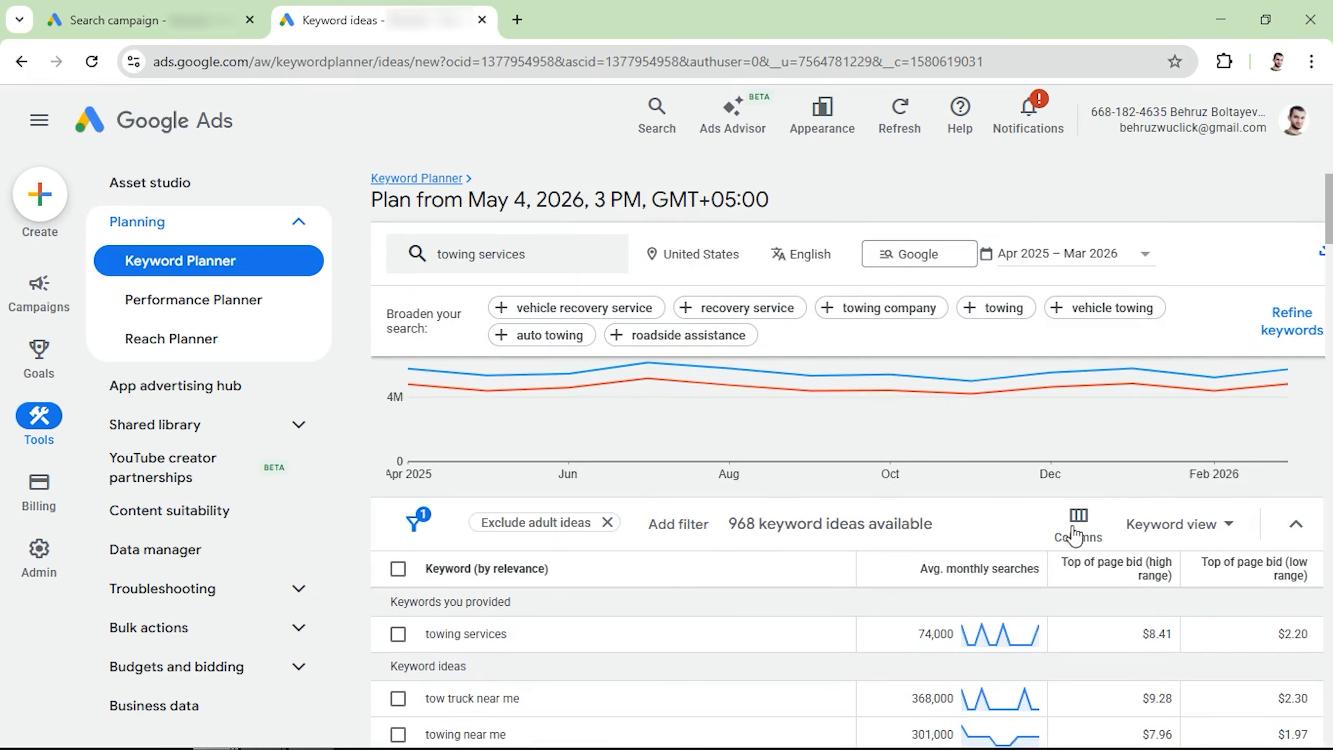
pyautogui.scroll(-2, 1128, 556)
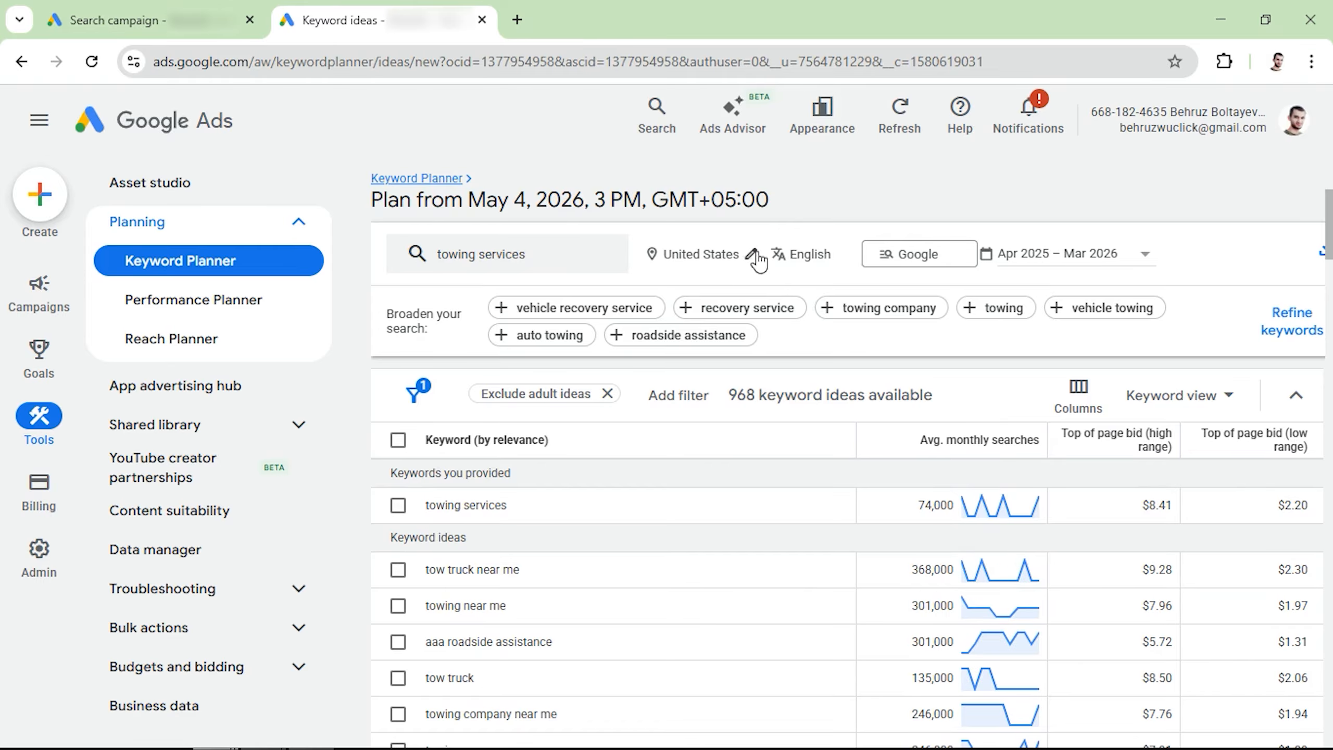
pyautogui.click(759, 255)
pyautogui.click(643, 347)
pyautogui.write('new york')
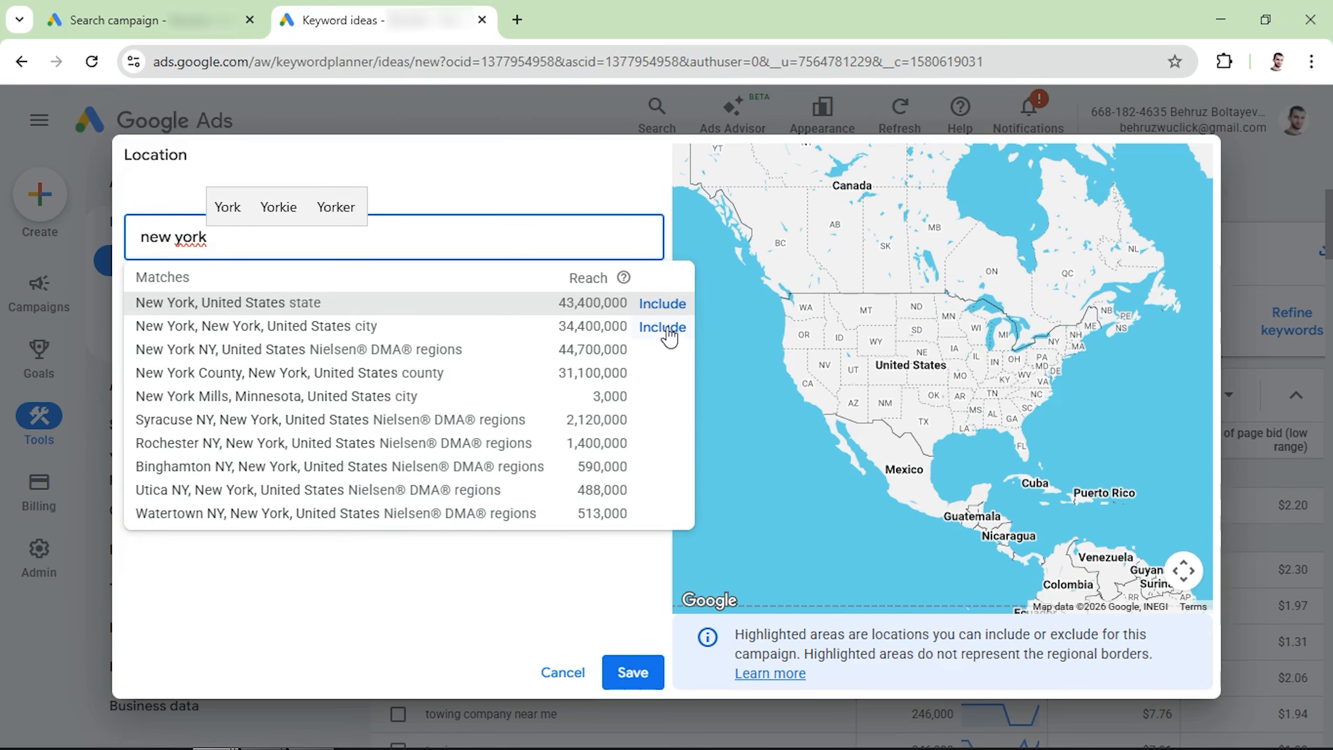
pyautogui.click(665, 331)
pyautogui.click(632, 672)
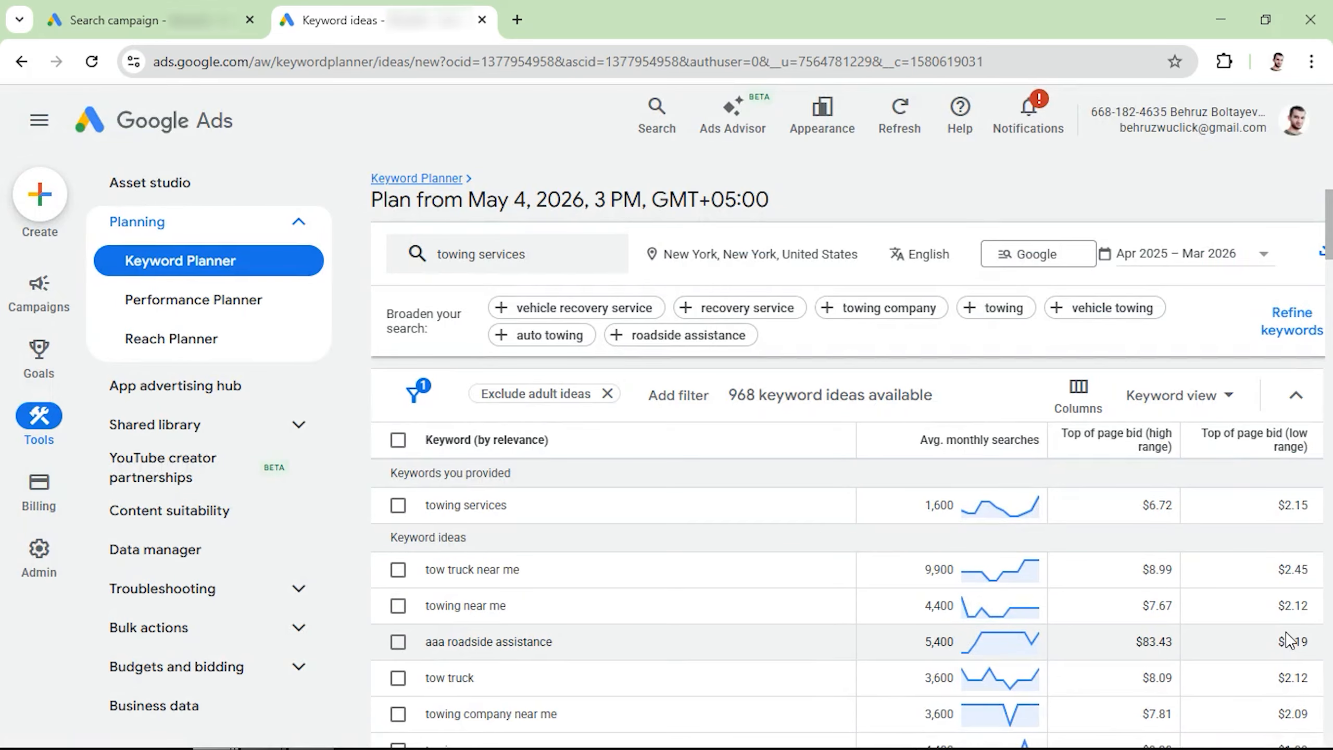
# Step: Review the low and high top of page bid ranges across the towing keyword ideas
pyautogui.scroll(-3, 1244, 610)
pyautogui.scroll(-10, 1244, 601)
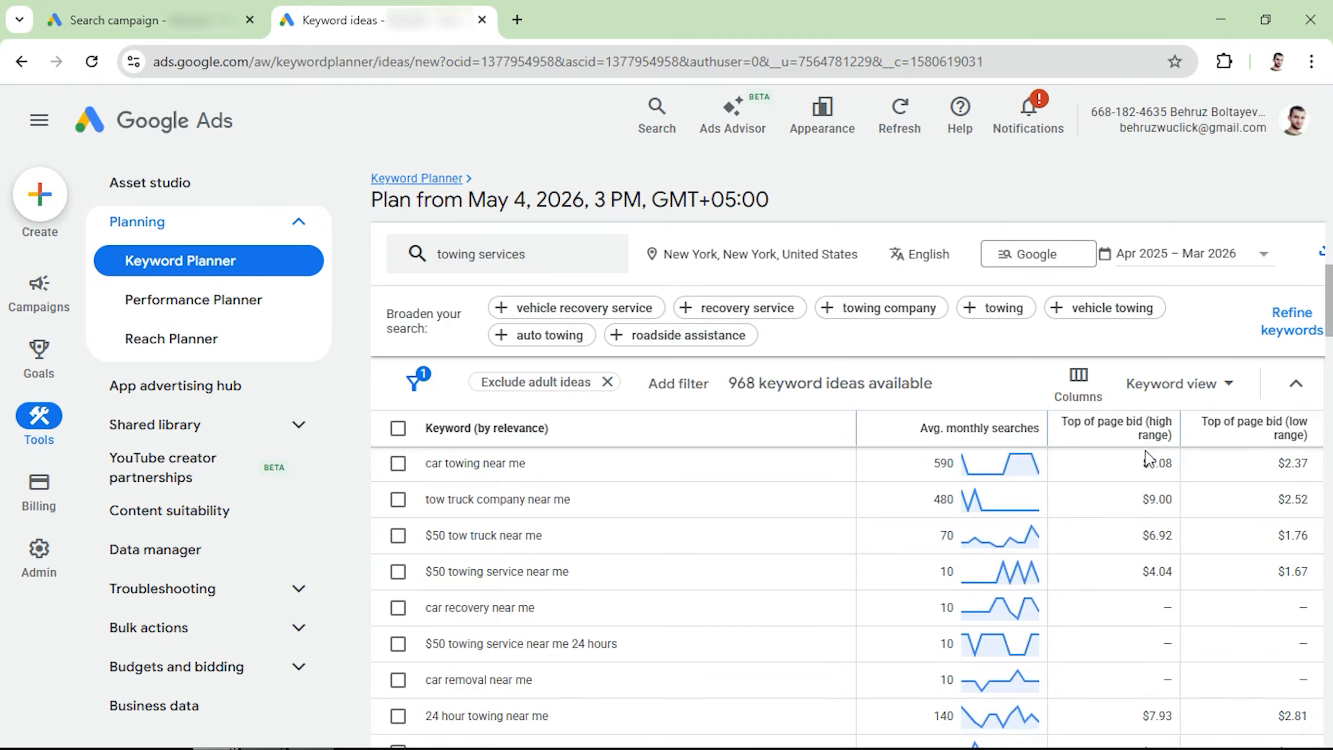
pyautogui.scroll(2, 1240, 566)
pyautogui.scroll(10, 1240, 566)
pyautogui.scroll(8, 1217, 566)
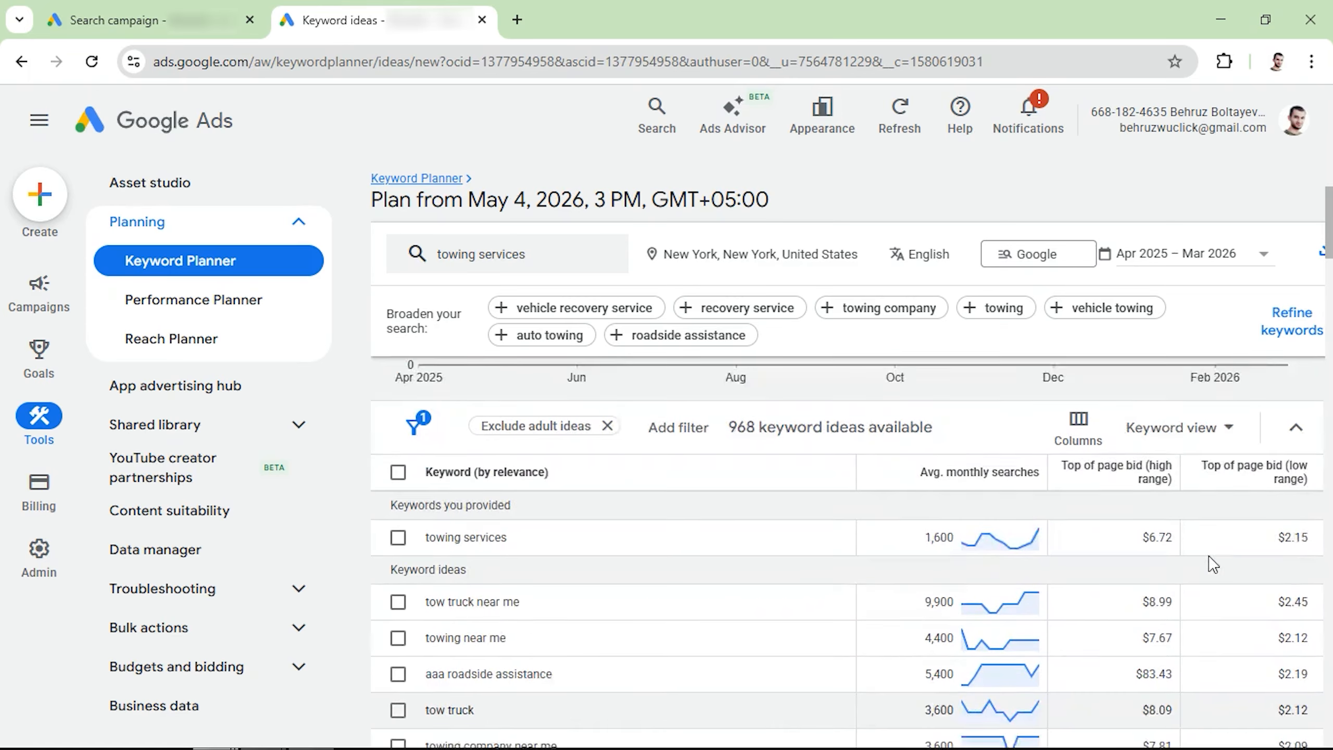
pyautogui.scroll(-3, 1212, 564)
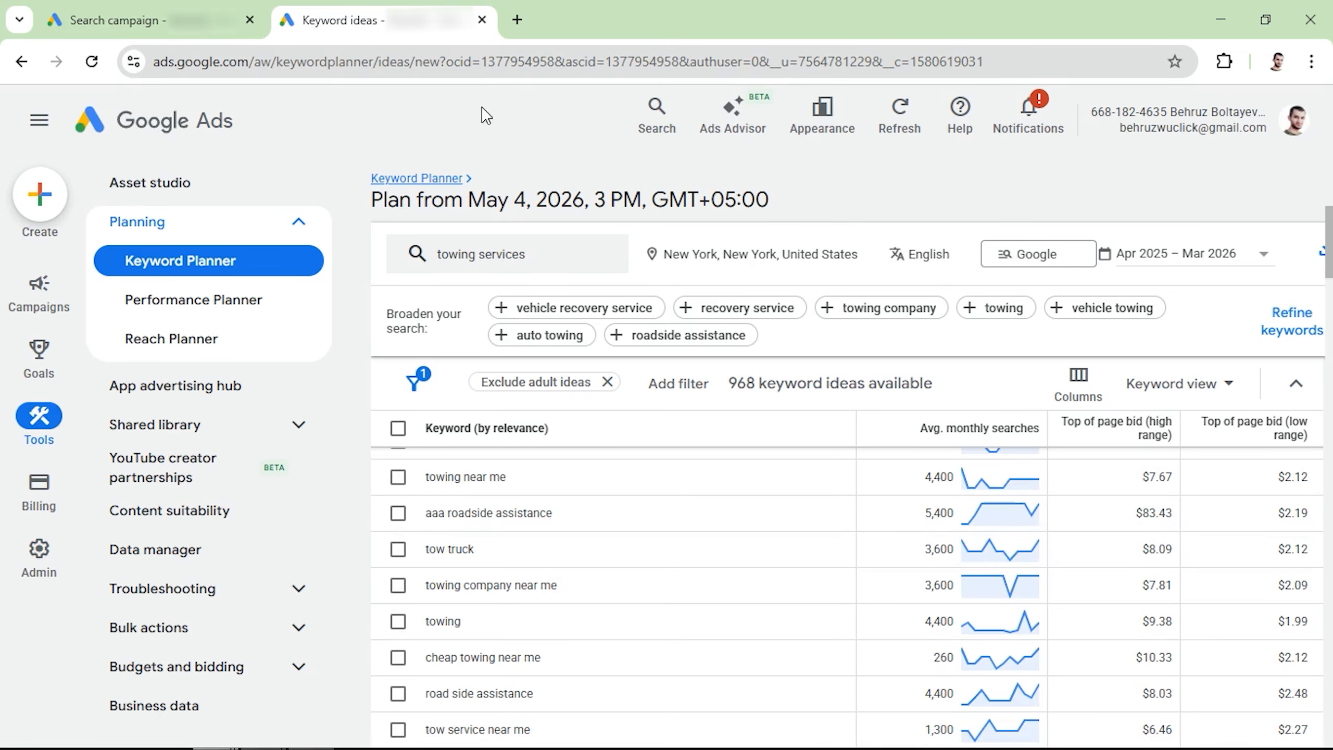
# Step: Return to the search campaign tab, set the maximum CPC bid limit to $6, and continue to the campaign settings
pyautogui.click(220, 21)
pyautogui.click(376, 439)
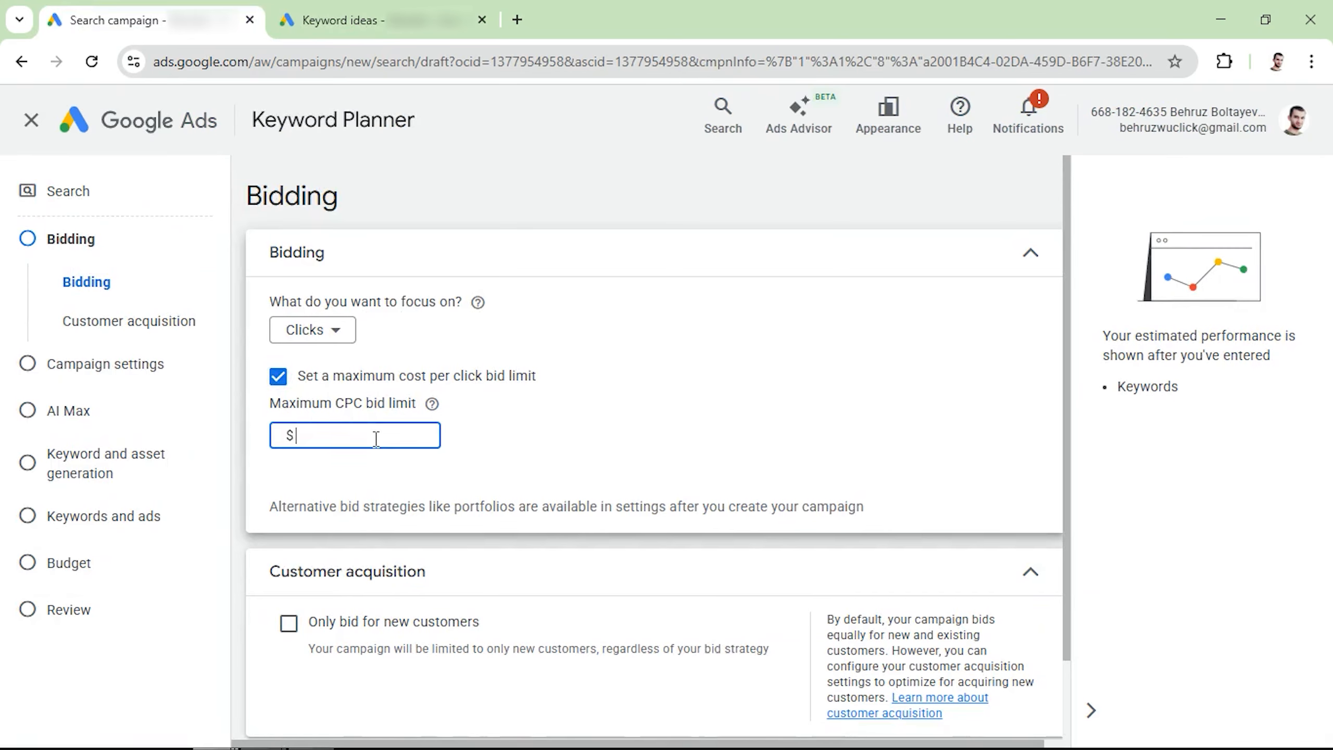
pyautogui.write('6')
pyautogui.scroll(-2, 753, 373)
pyautogui.click(1023, 699)
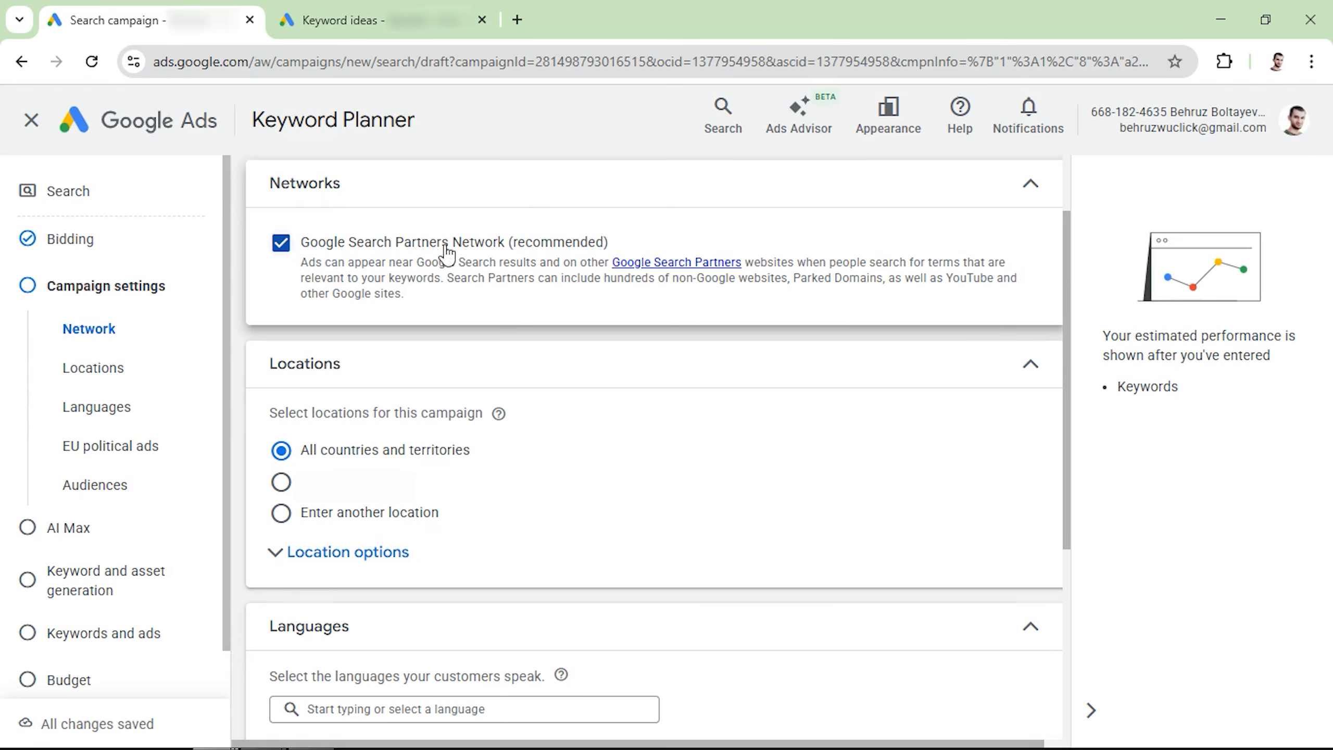
# Step: Exclude the Google Search Partners Network and target the city of New York, New York, United States as the campaign location
pyautogui.click(280, 244)
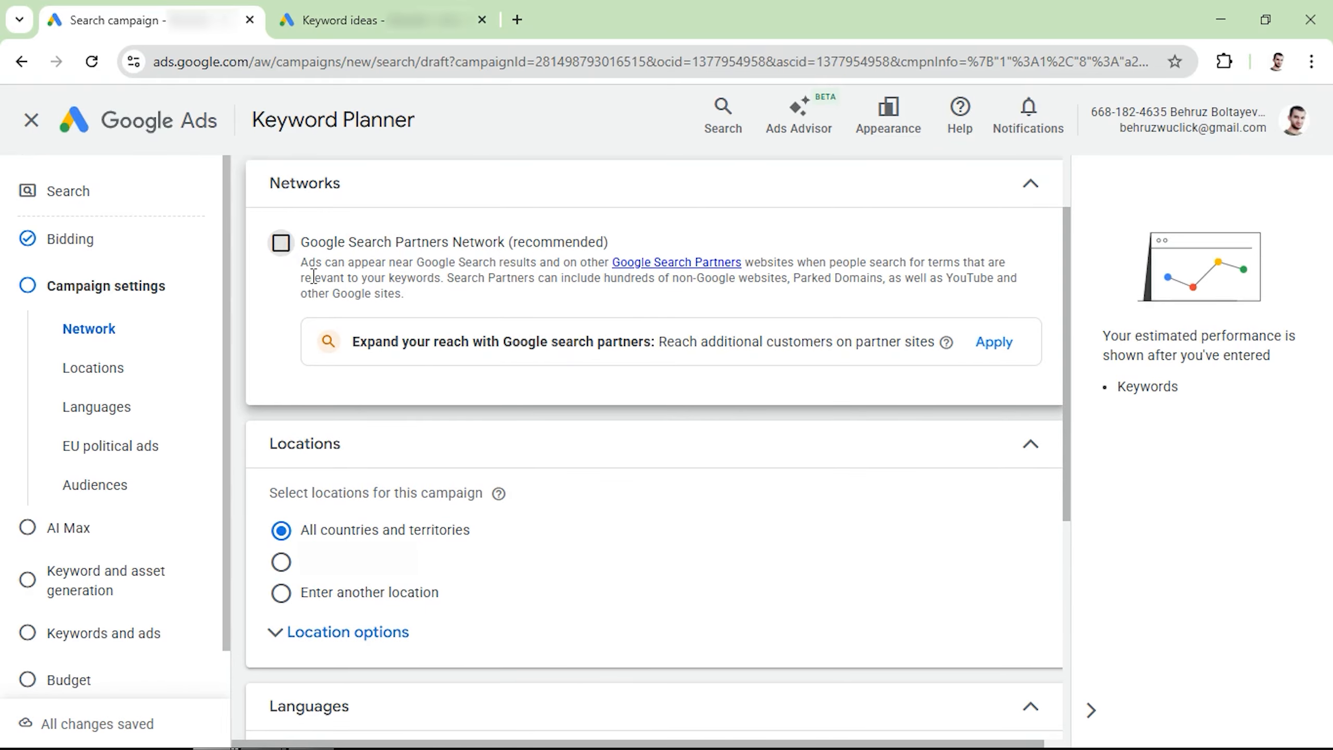
pyautogui.scroll(-4, 278, 286)
pyautogui.click(281, 368)
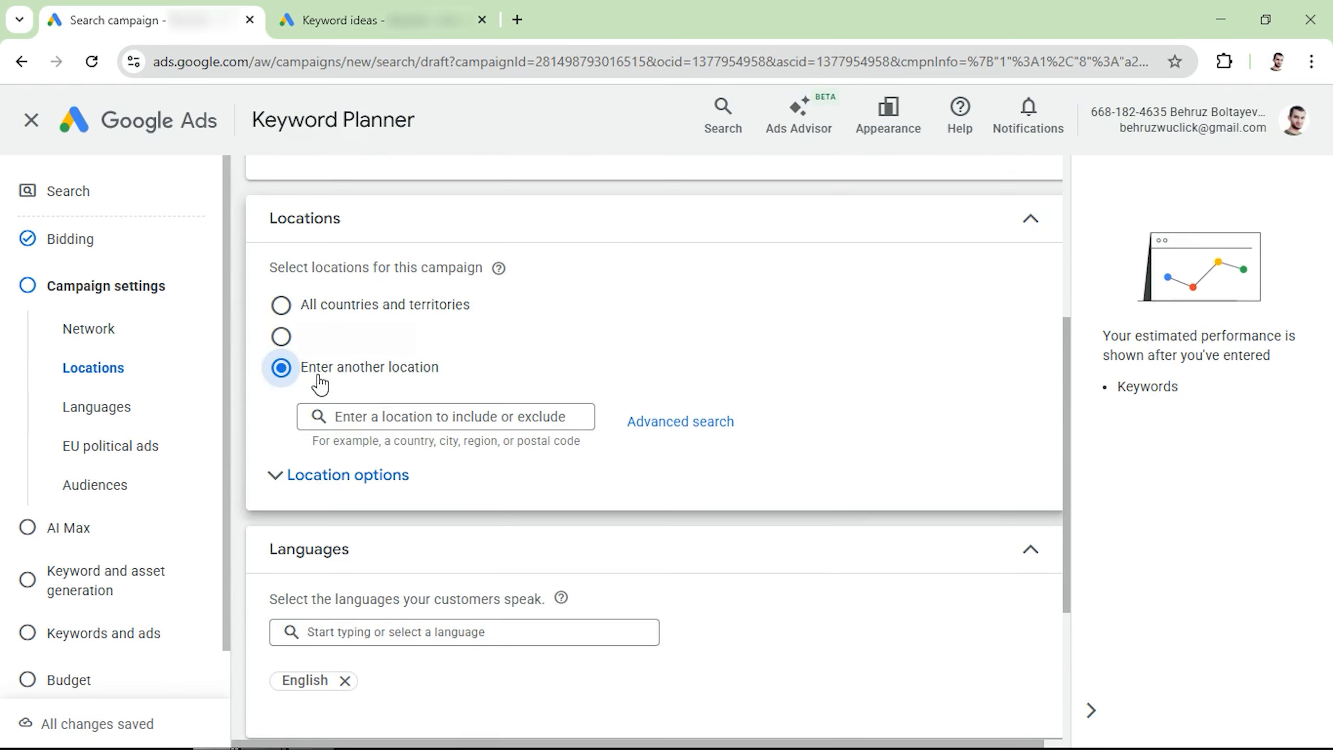
pyautogui.click(667, 423)
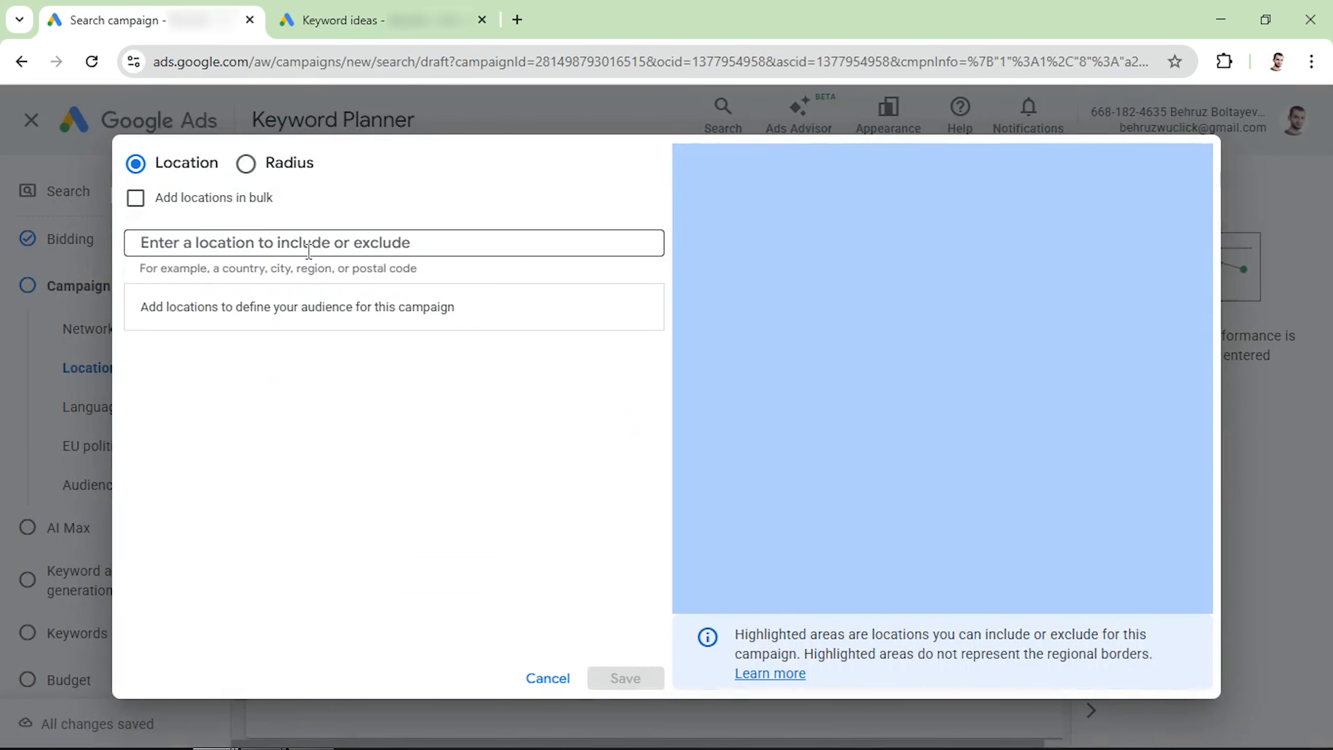
pyautogui.click(309, 251)
pyautogui.write('new york')
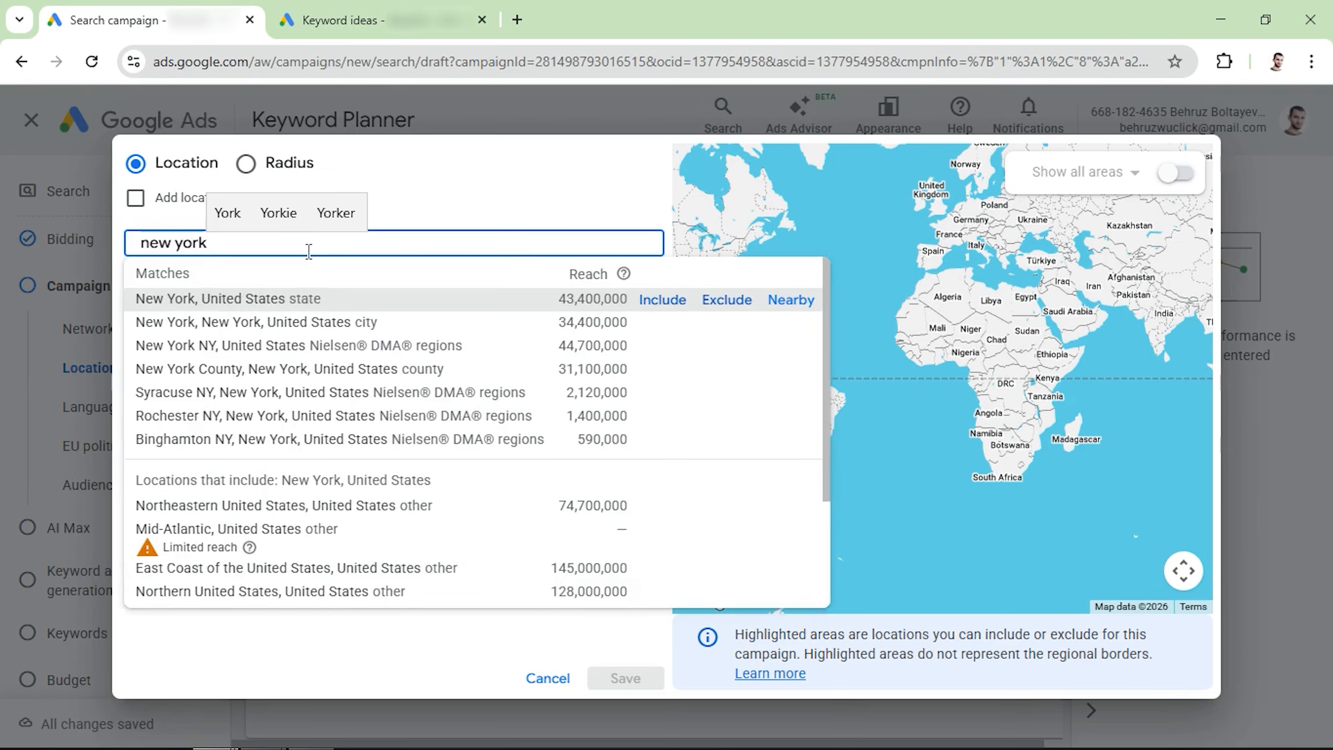
pyautogui.click(663, 326)
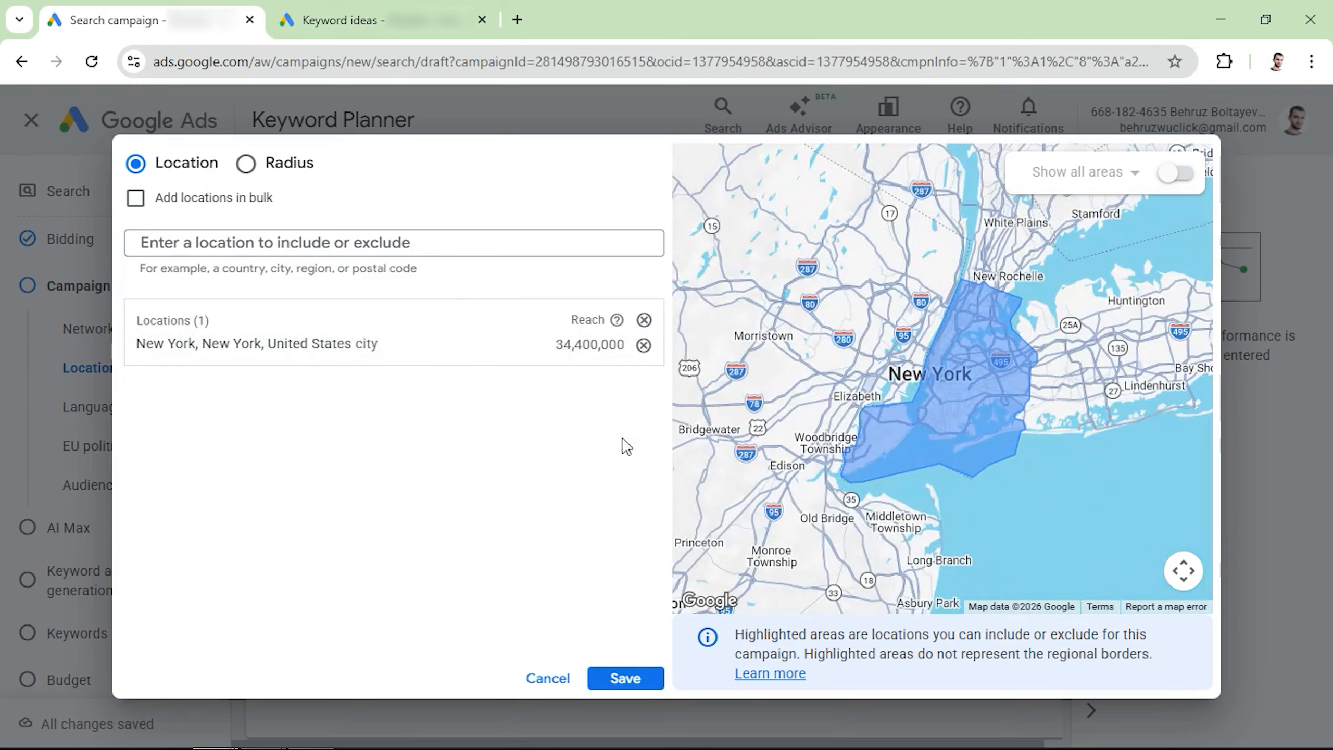
pyautogui.click(624, 678)
# Step: Set the location option to Presence, covering people in or regularly in the included locations
pyautogui.scroll(-4, 426, 500)
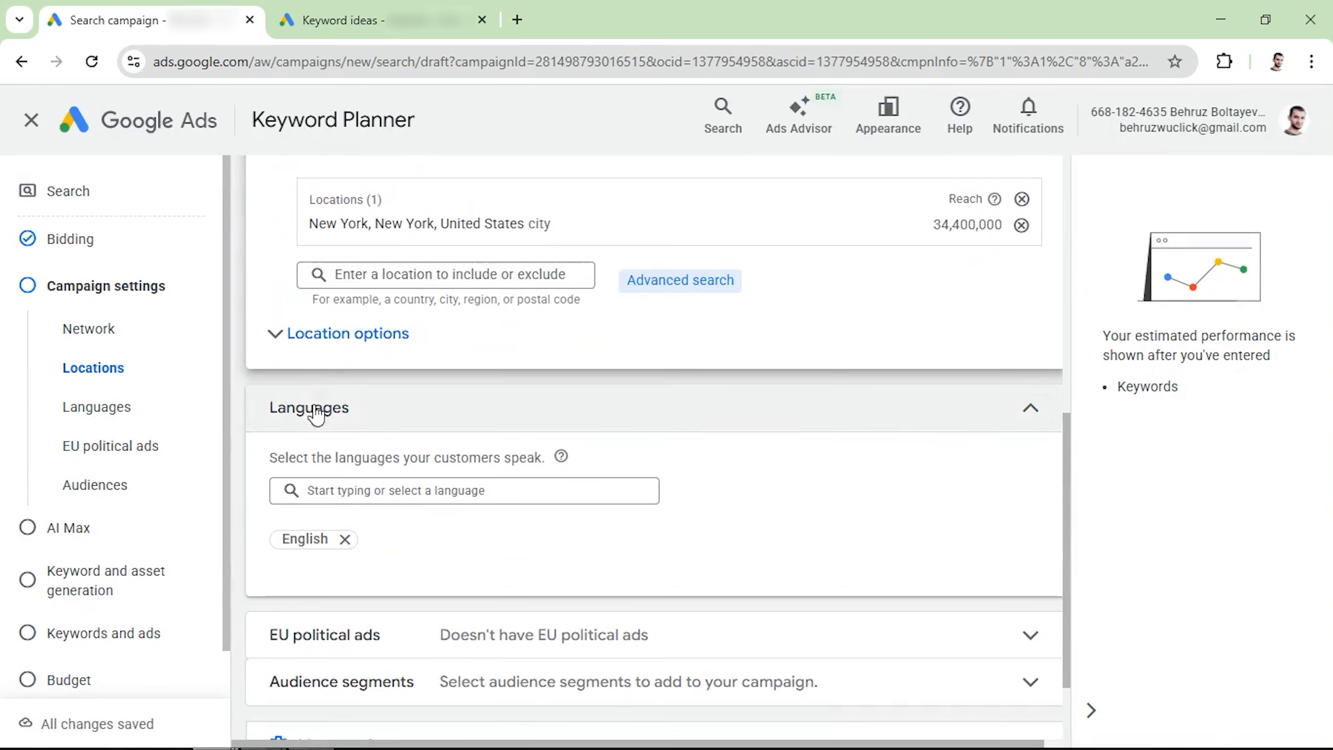
pyautogui.click(314, 347)
pyautogui.click(290, 446)
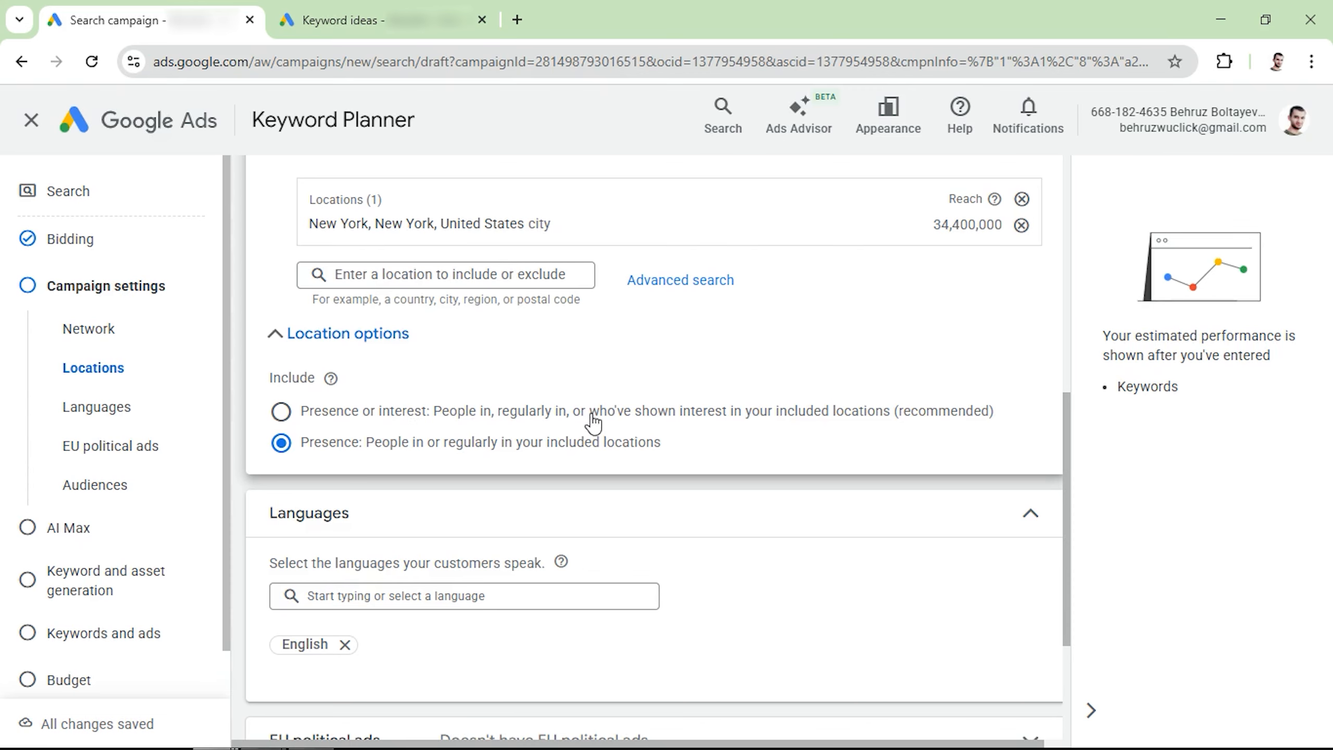
pyautogui.moveTo(591, 415); pyautogui.dragTo(887, 425)
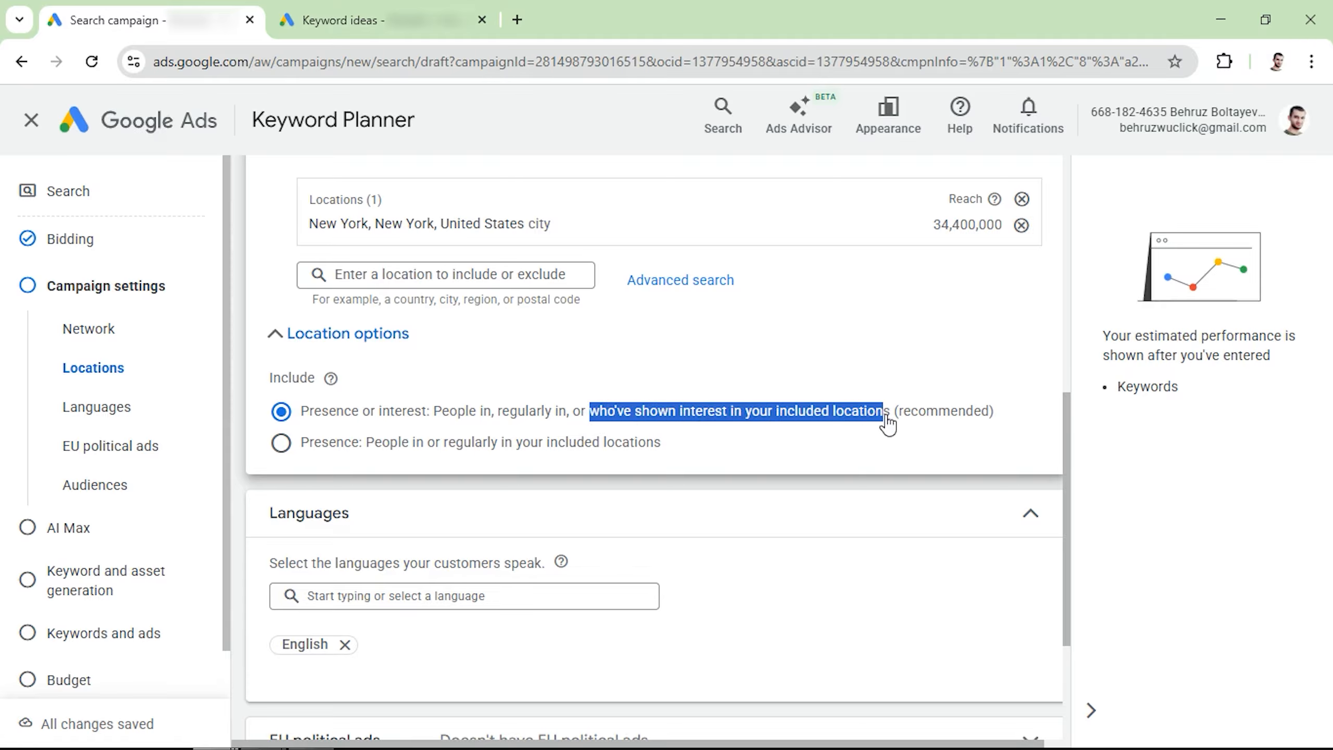
pyautogui.click(284, 445)
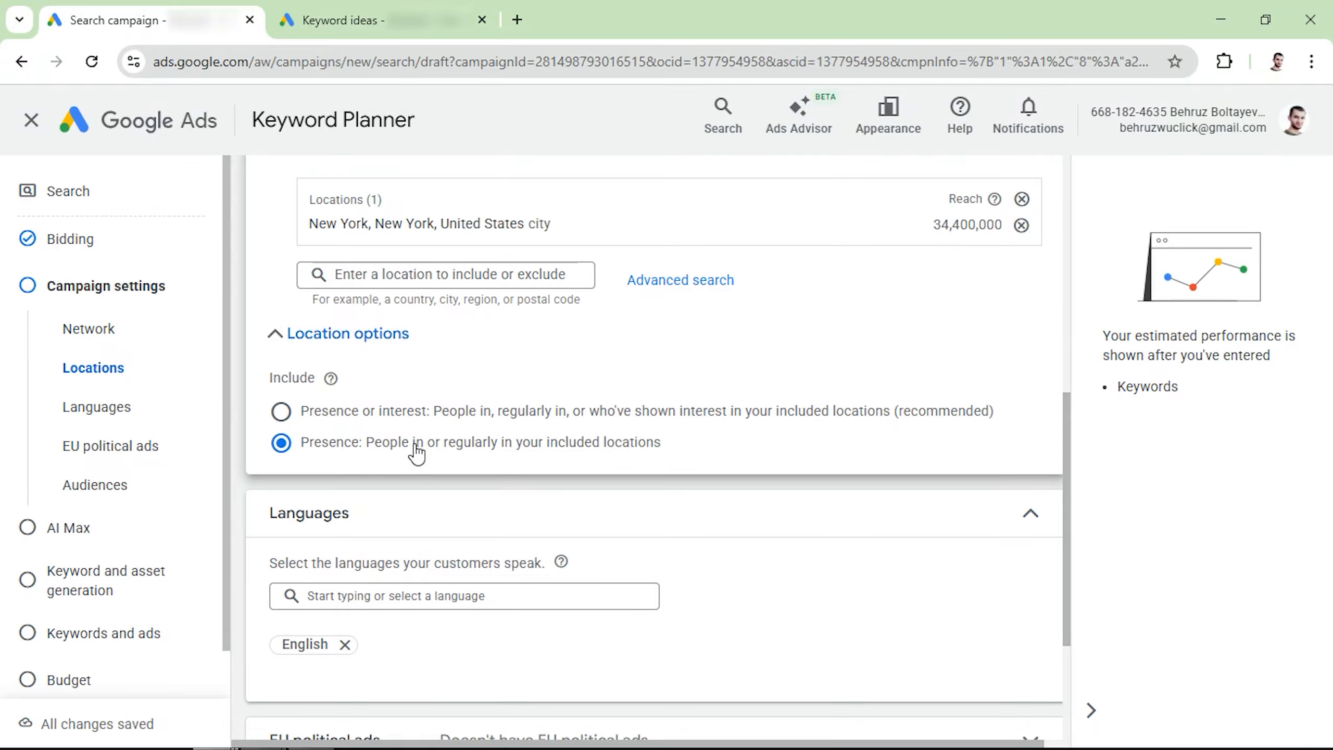
# Step: Set the campaign's ad schedule to all days from 08:00 to 20:00
pyautogui.scroll(-3, 417, 451)
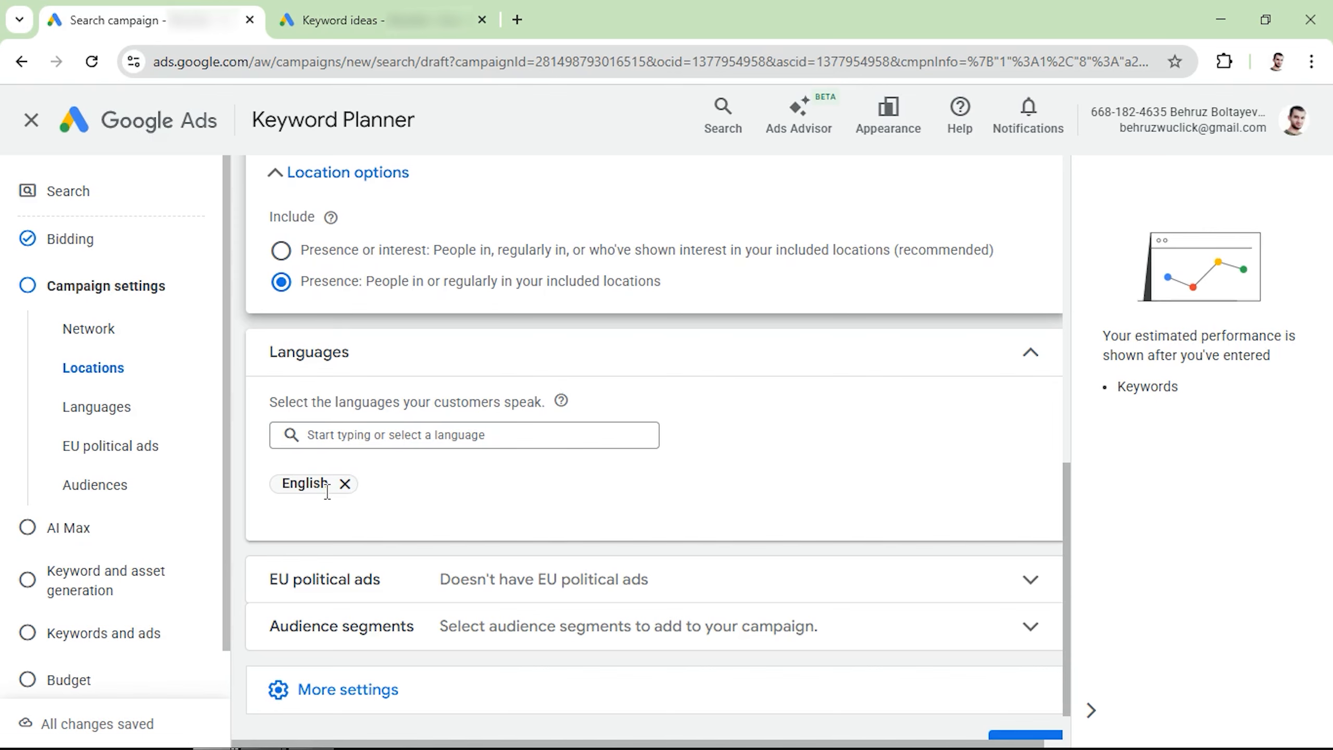
pyautogui.scroll(-1, 327, 492)
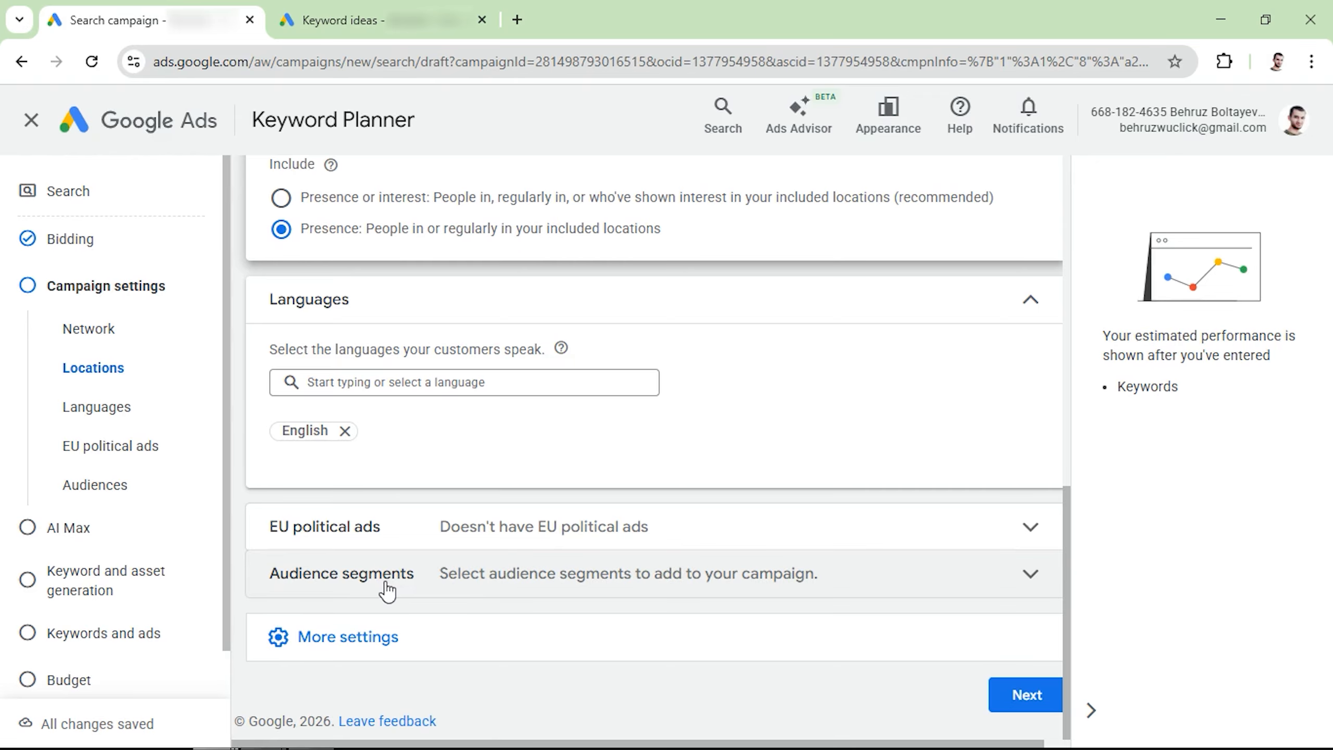
pyautogui.click(352, 637)
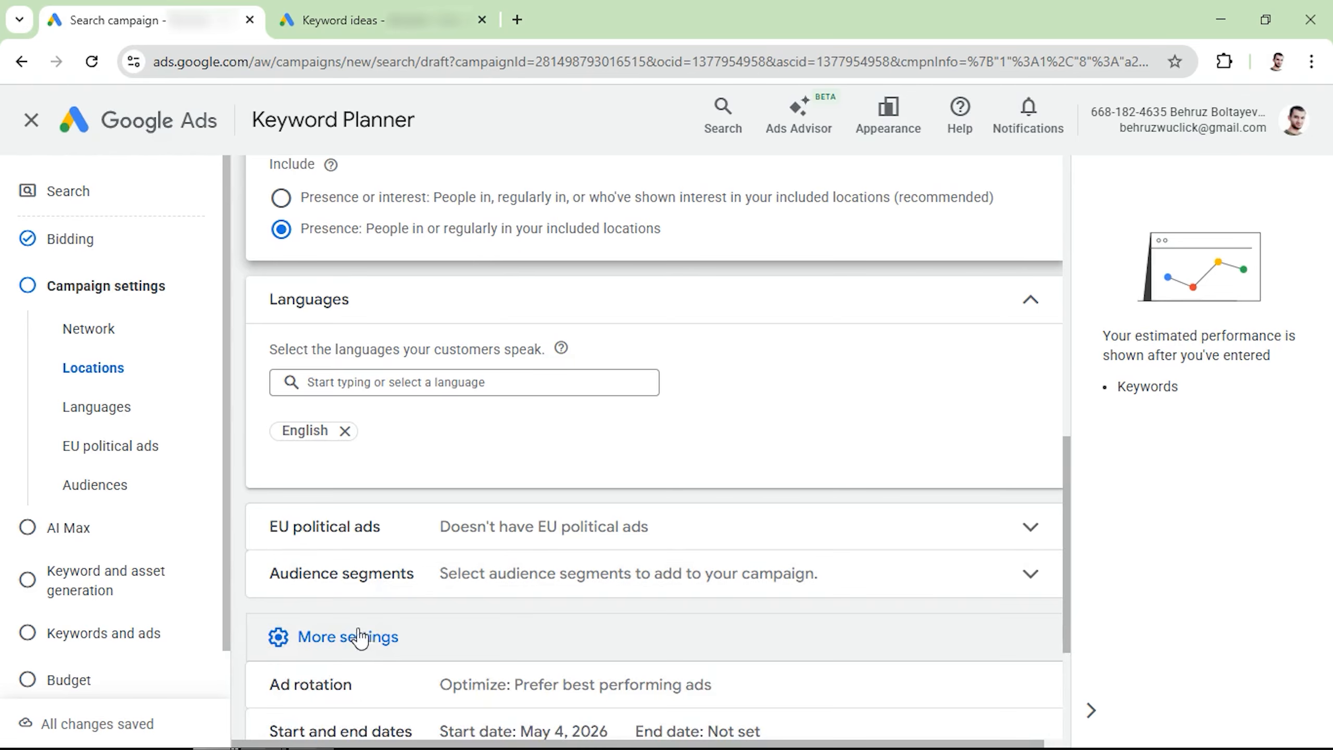
pyautogui.scroll(-3, 367, 604)
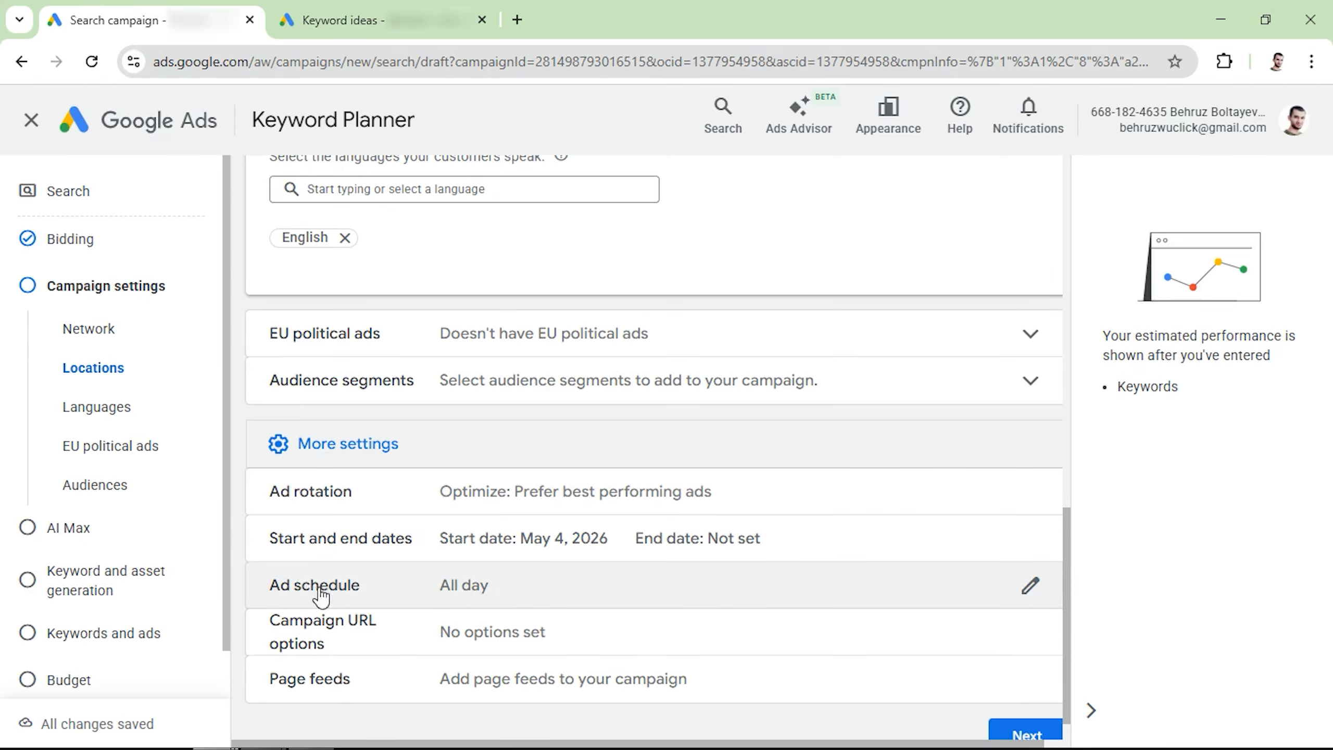
pyautogui.click(492, 592)
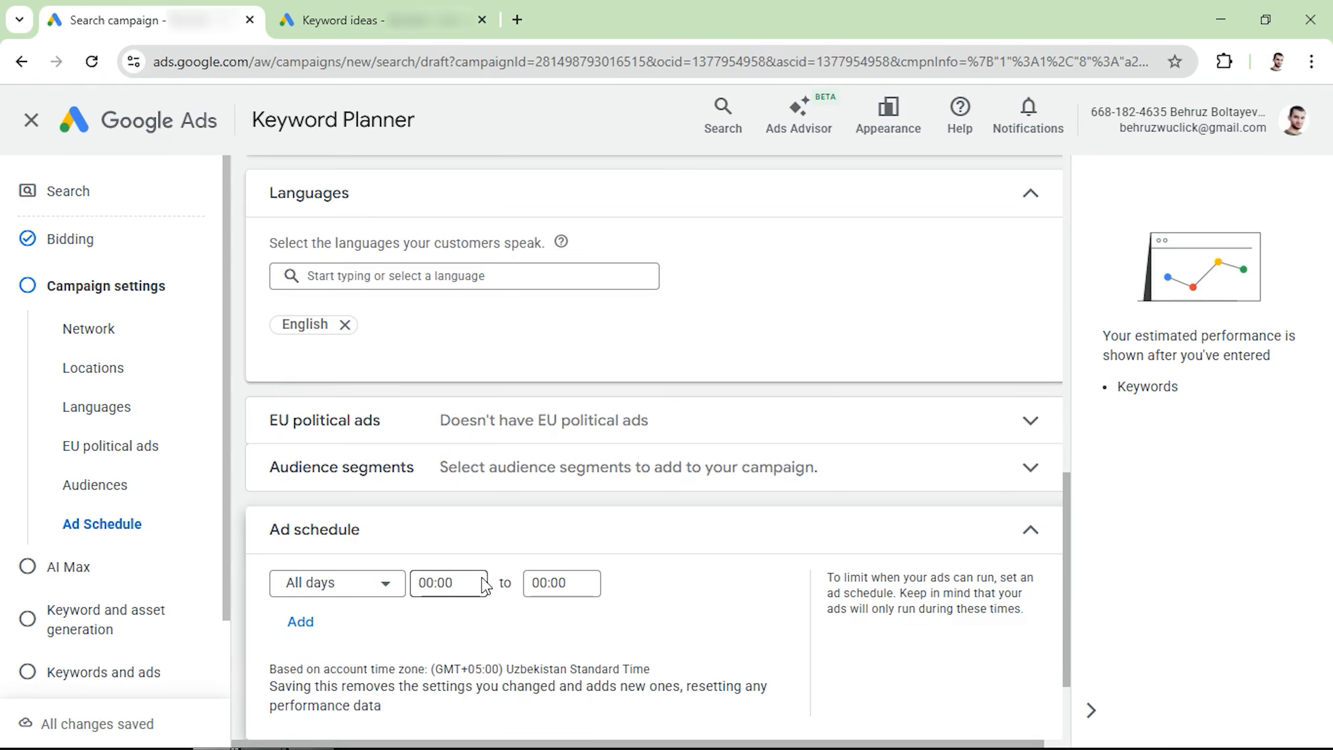
pyautogui.click(373, 593)
pyautogui.click(321, 322)
pyautogui.click(449, 583)
pyautogui.scroll(-10, 440, 425)
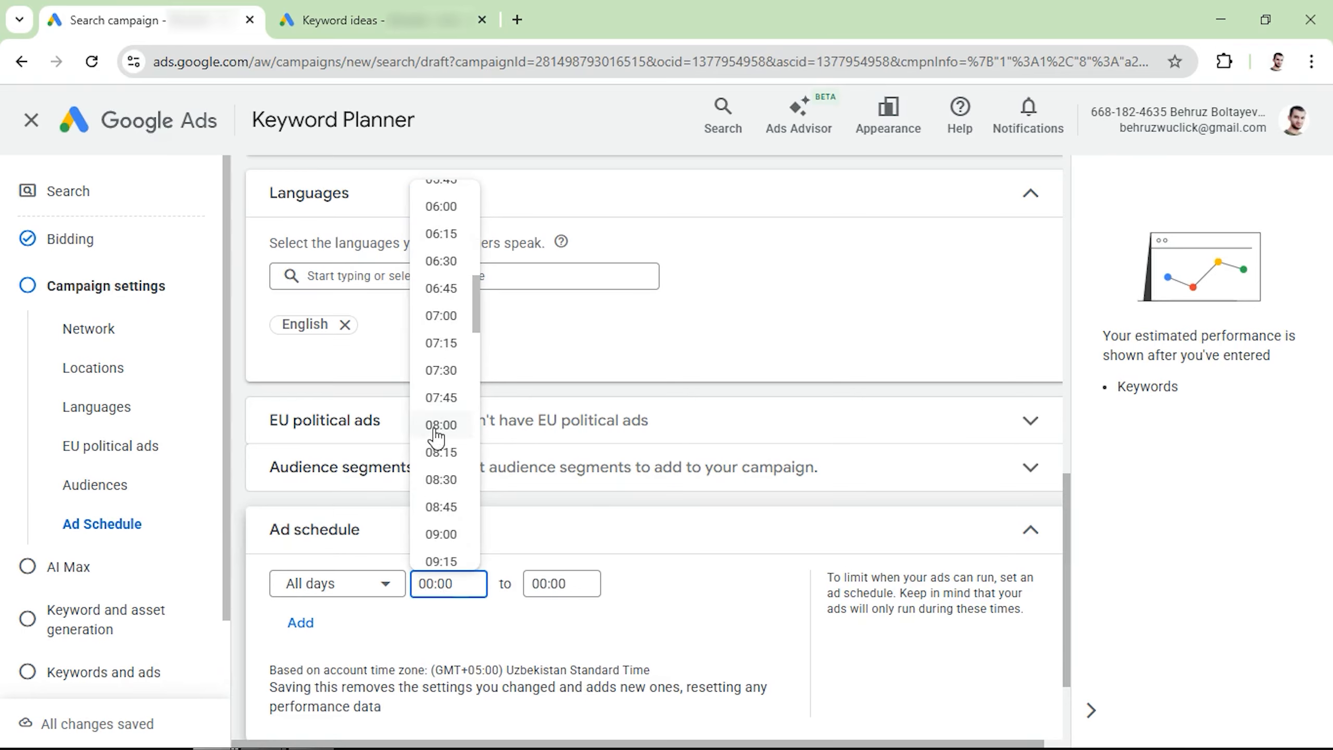
pyautogui.click(441, 426)
pyautogui.click(561, 583)
pyautogui.scroll(-20, 548, 426)
pyautogui.scroll(-9, 551, 428)
pyautogui.click(558, 563)
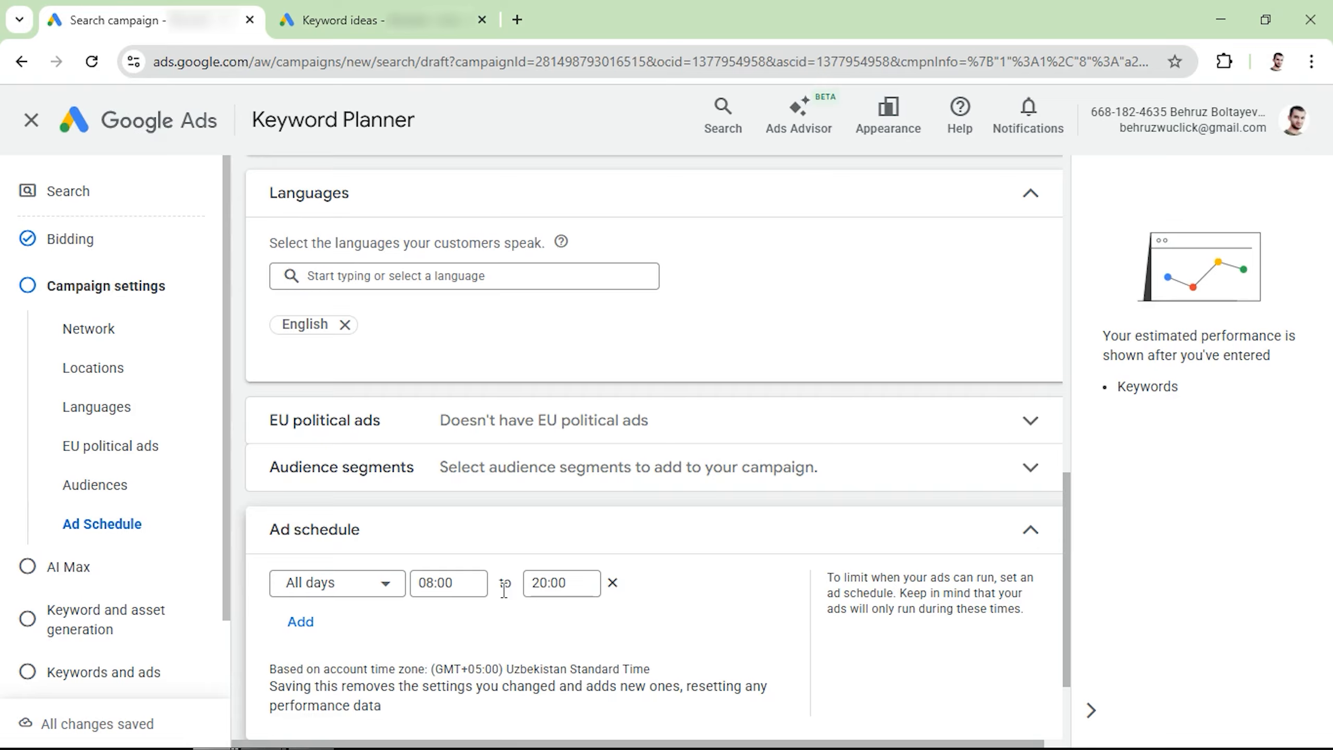
pyautogui.click(302, 623)
pyautogui.click(328, 627)
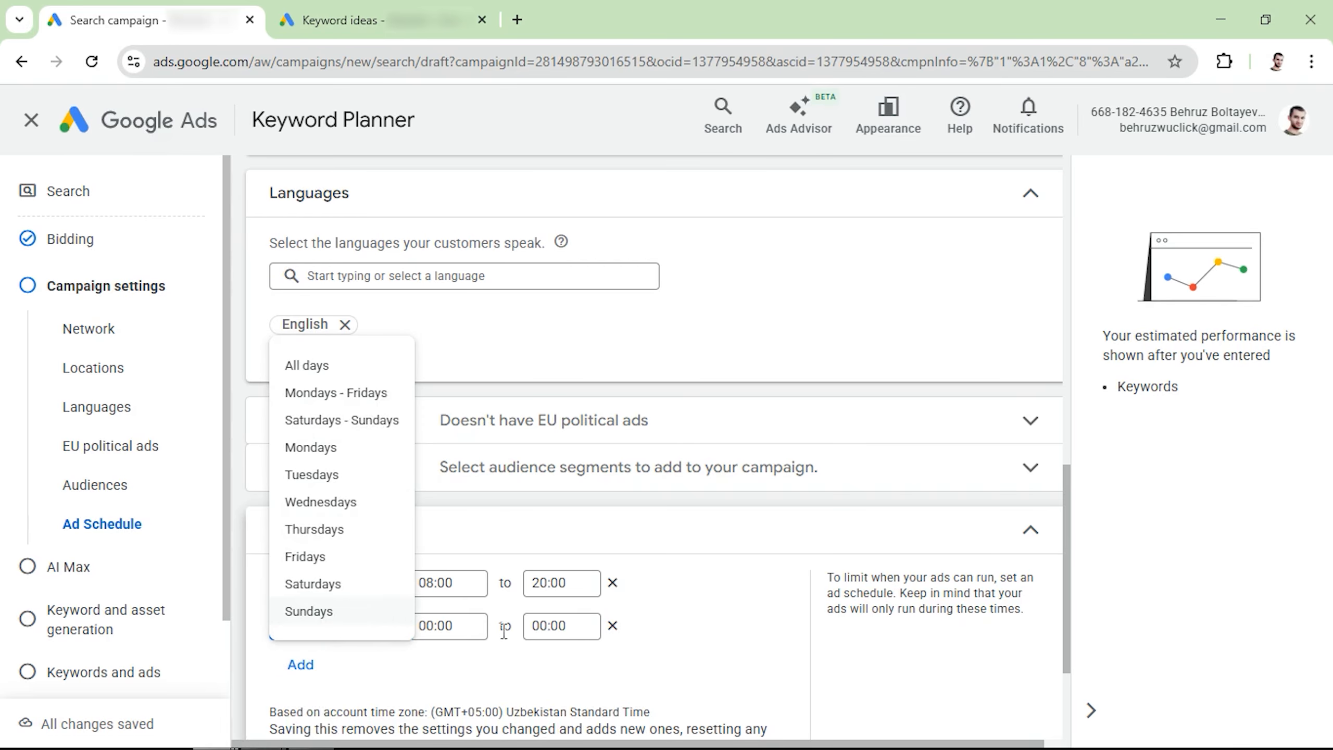
pyautogui.click(612, 626)
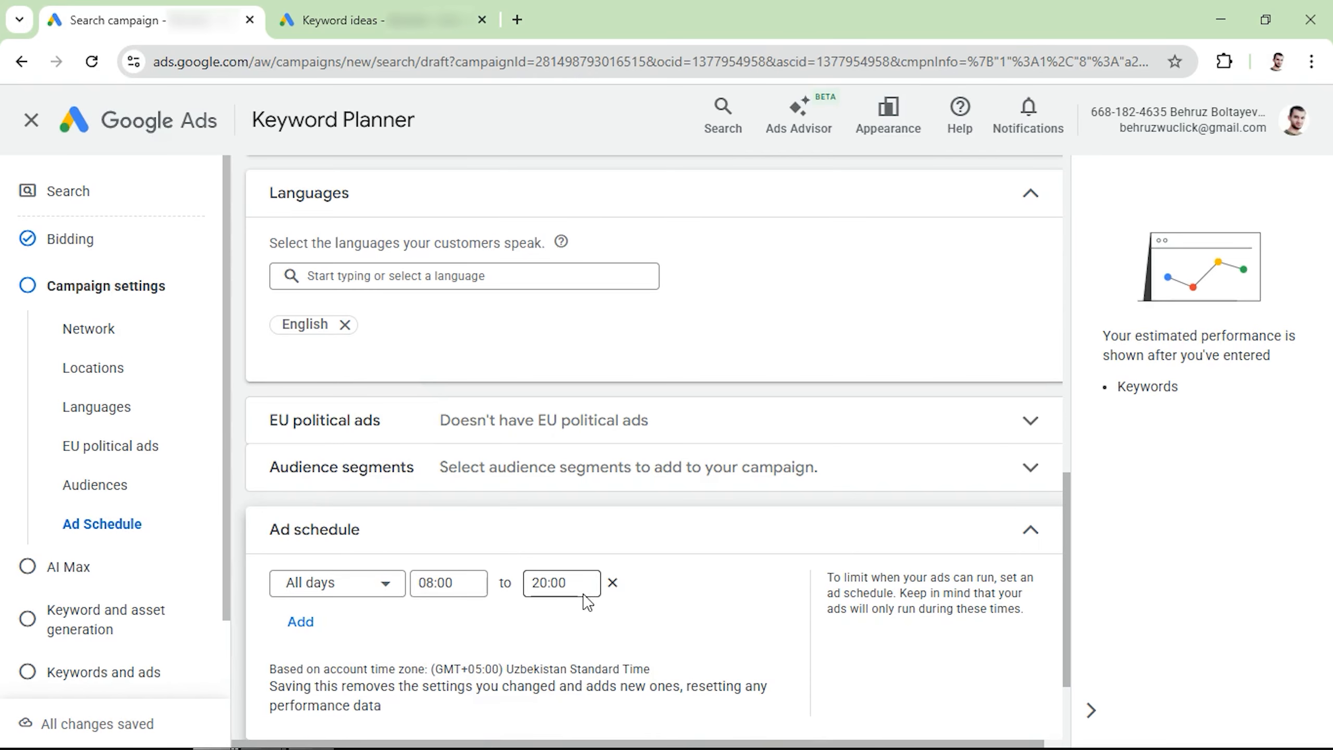
# Step: Finish the campaign settings and continue past the AI Max page, leaving AI Max optimization off
pyautogui.scroll(-3, 524, 610)
pyautogui.click(283, 635)
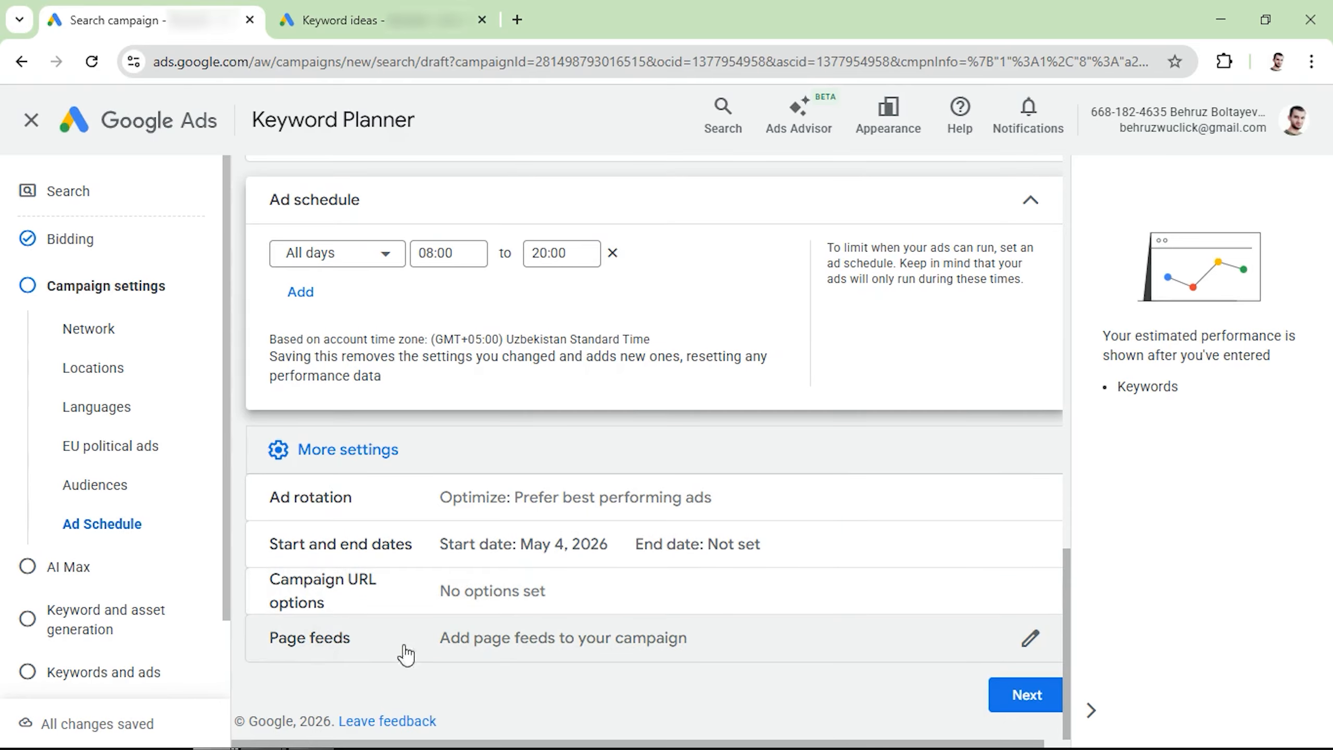
pyautogui.click(1019, 701)
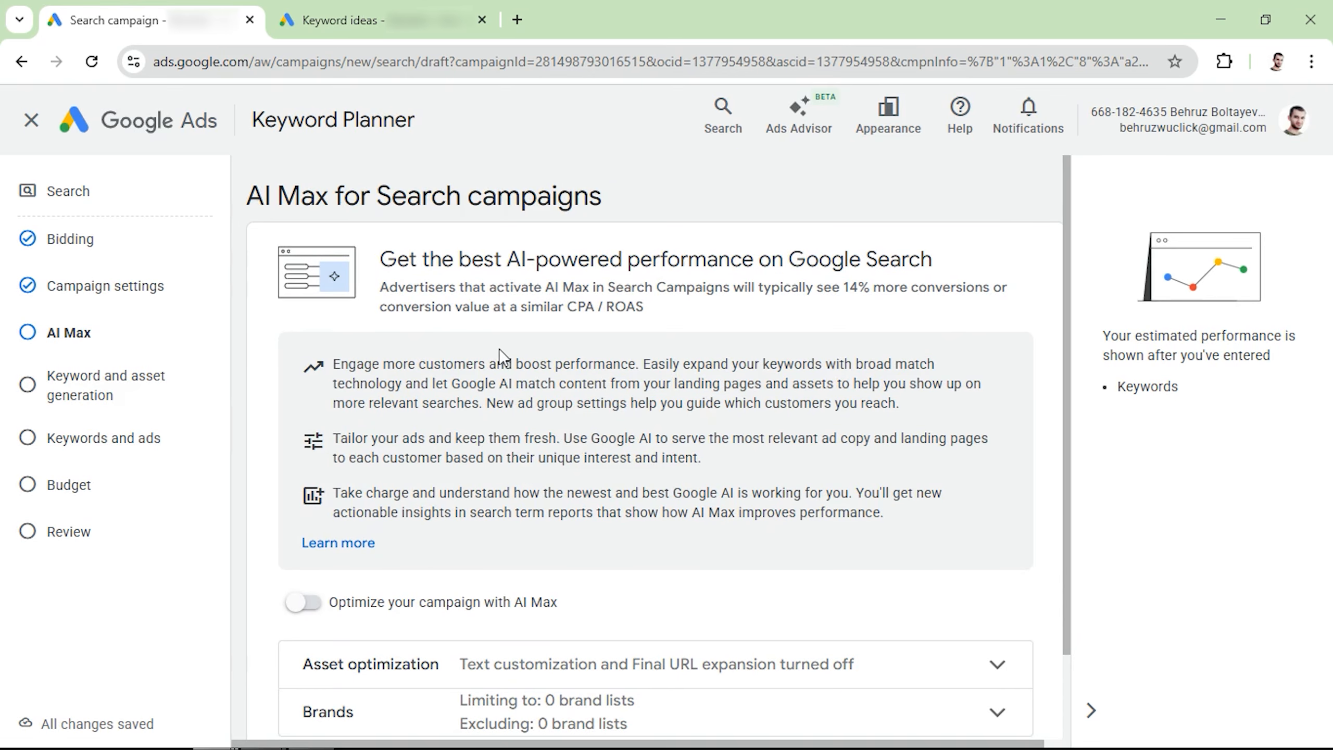
pyautogui.moveTo(460, 385); pyautogui.dragTo(756, 382)
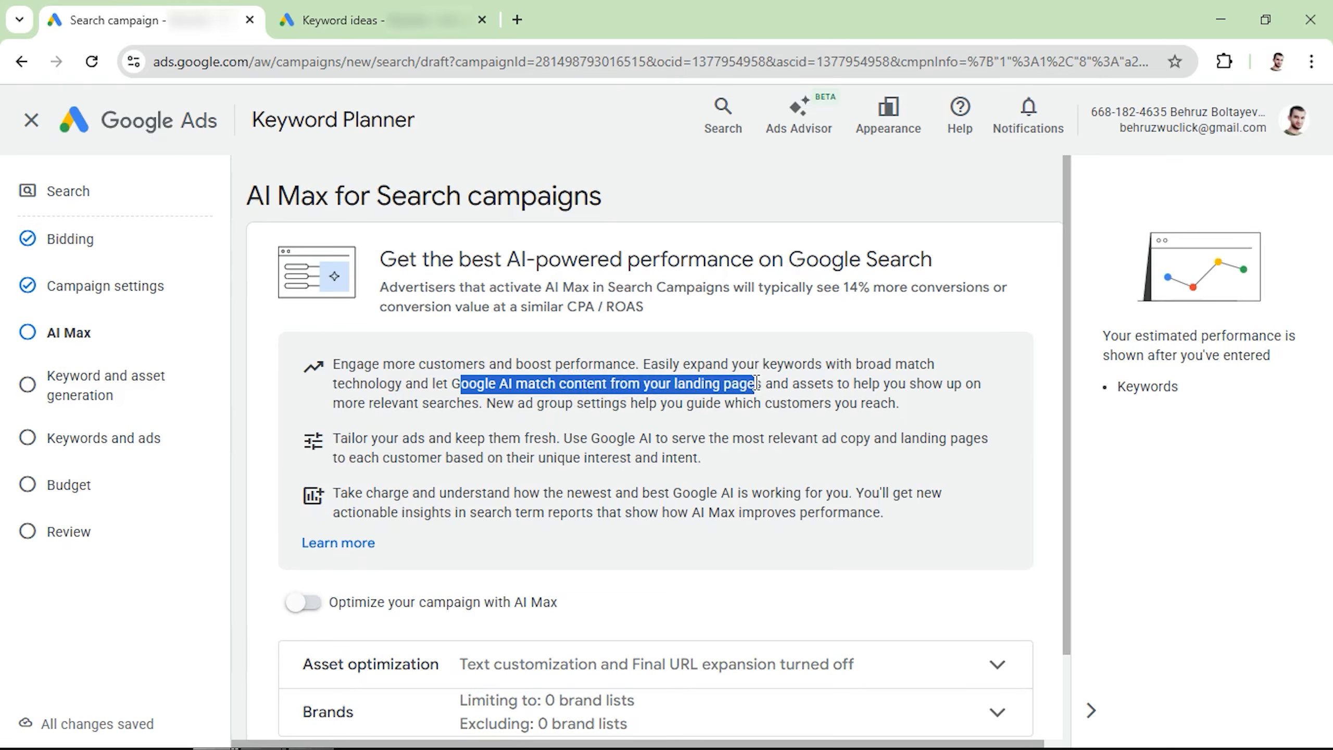
pyautogui.scroll(-2, 757, 383)
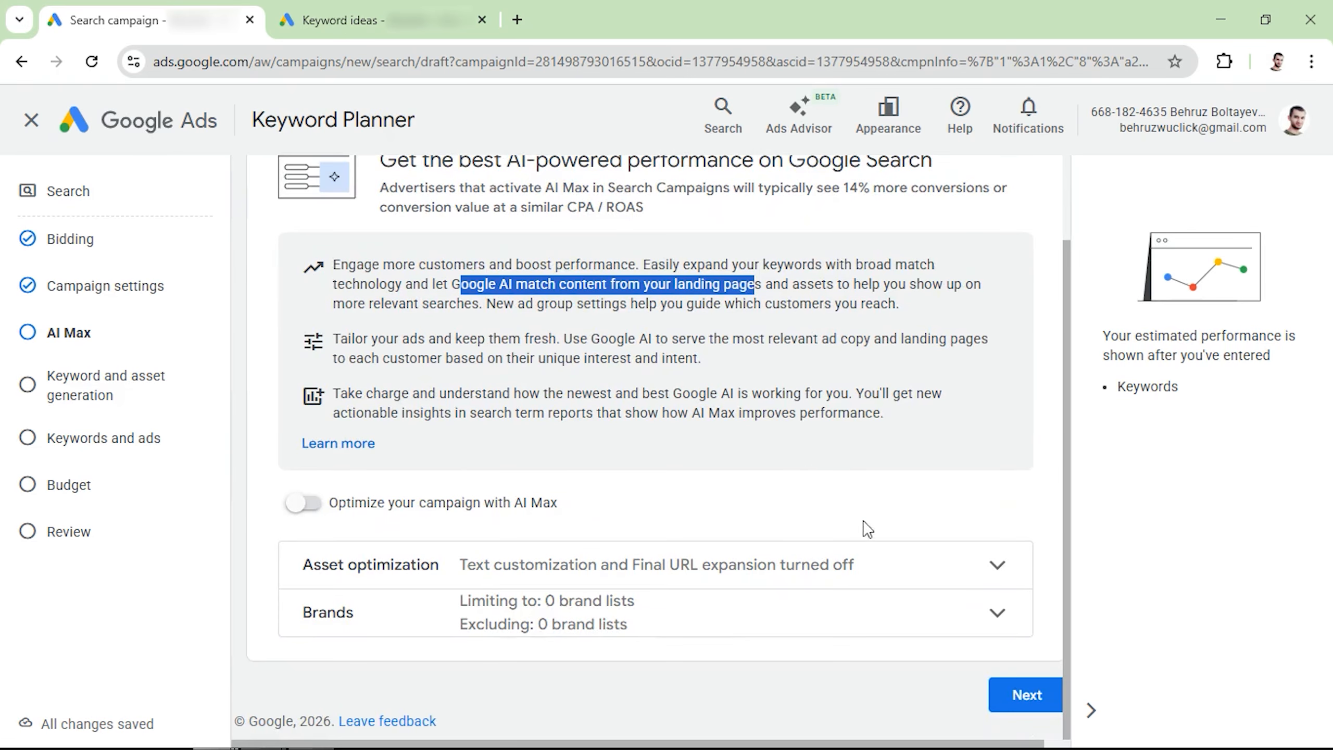
pyautogui.click(1023, 693)
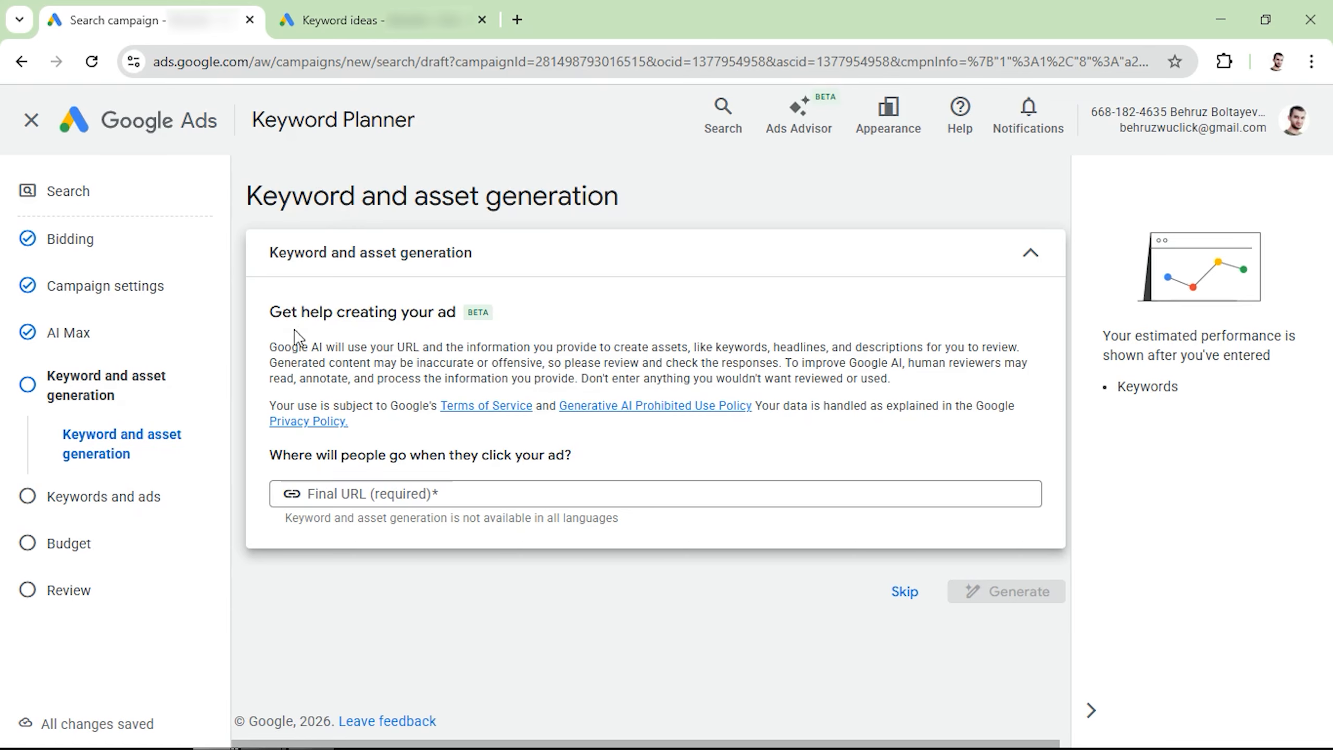
# Step: Skip the AI keyword and asset generation and go to the keyword entry area of the ad group
pyautogui.moveTo(294, 345); pyautogui.dragTo(824, 348)
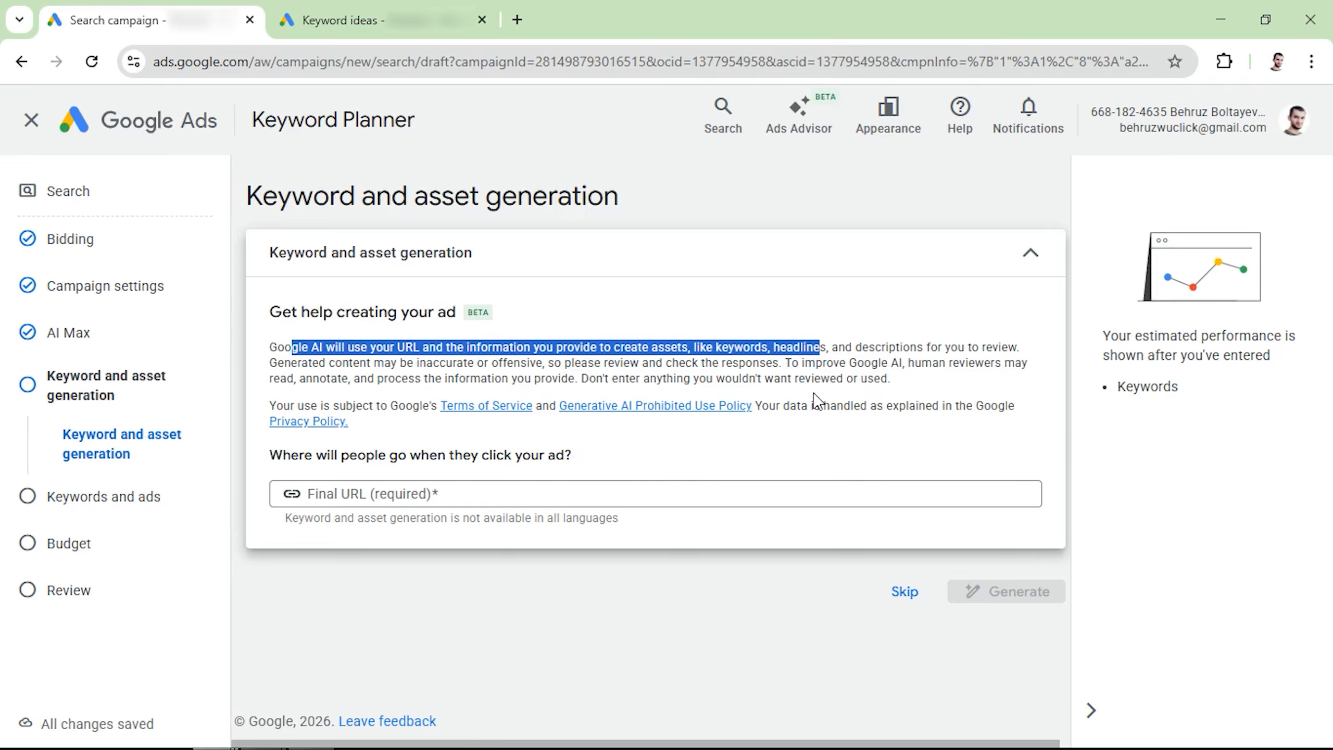
pyautogui.click(903, 603)
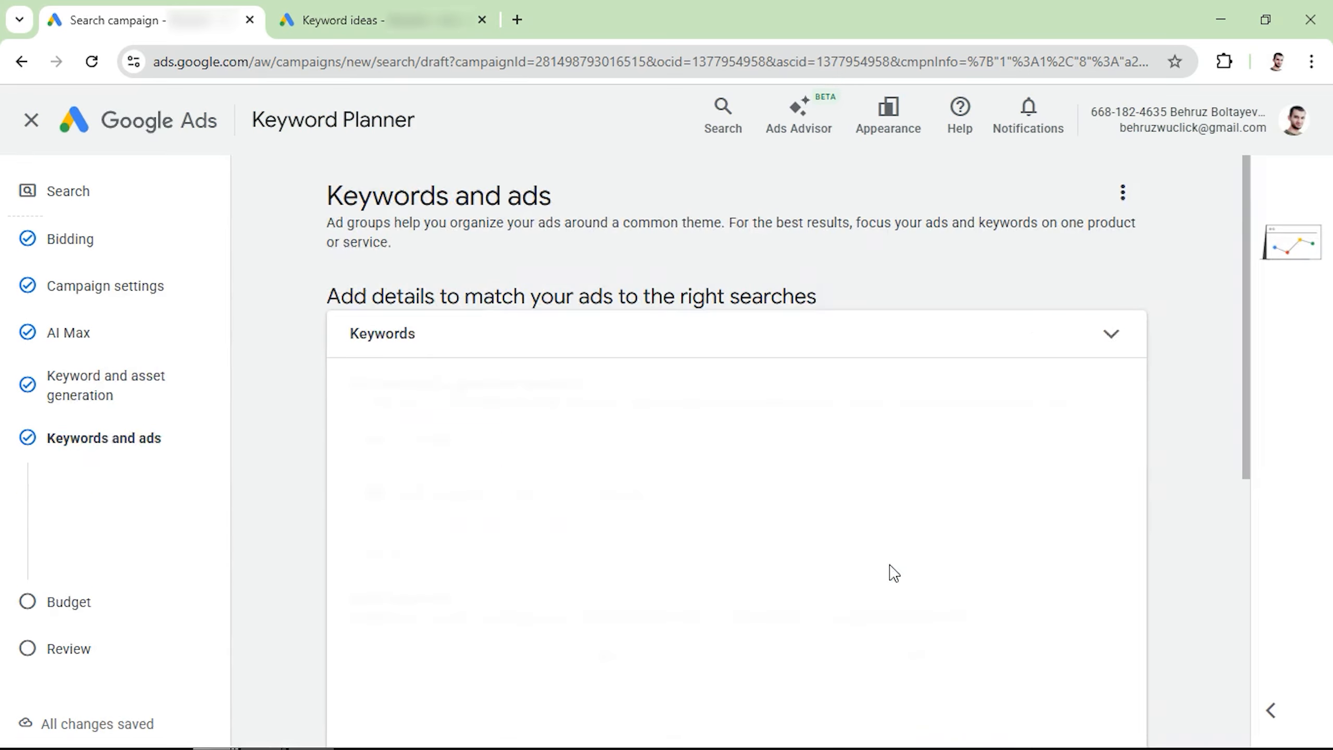
pyautogui.scroll(-3, 715, 477)
pyautogui.scroll(-1, 474, 517)
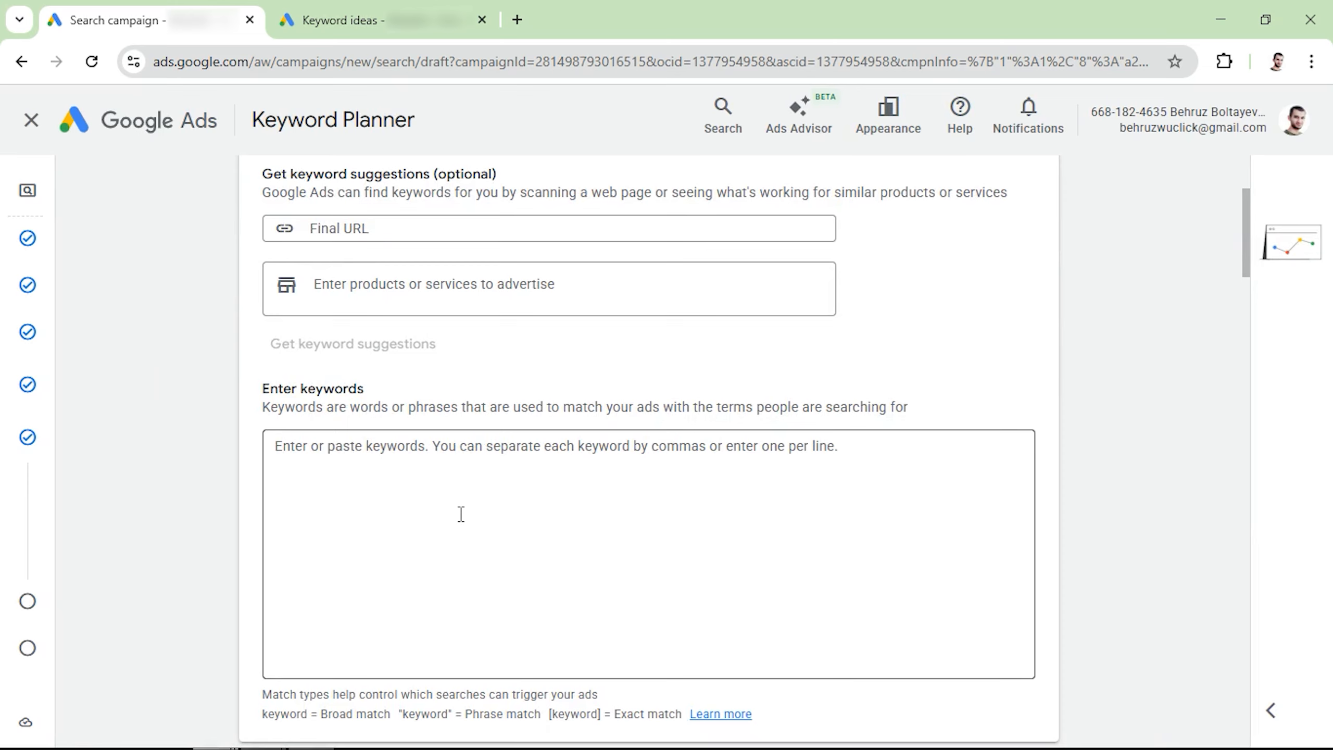
# Step: Select 13 towing keyword ideas in the Keyword Planner tab, including "tow trucks in my area", copy them, and return to the search campaign tab
pyautogui.click(371, 18)
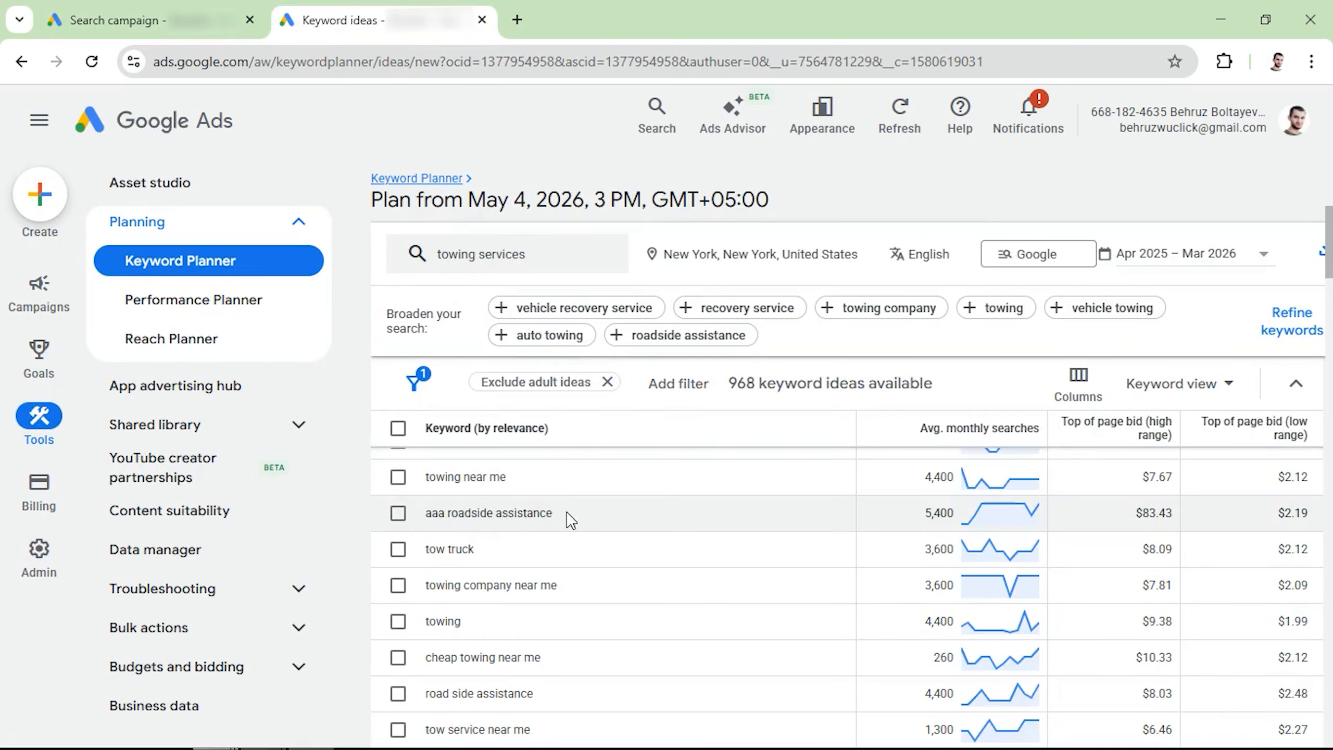
pyautogui.scroll(1, 560, 515)
pyautogui.click(398, 477)
pyautogui.scroll(-4, 398, 604)
pyautogui.click(398, 507)
pyautogui.click(398, 582)
pyautogui.scroll(-12, 399, 604)
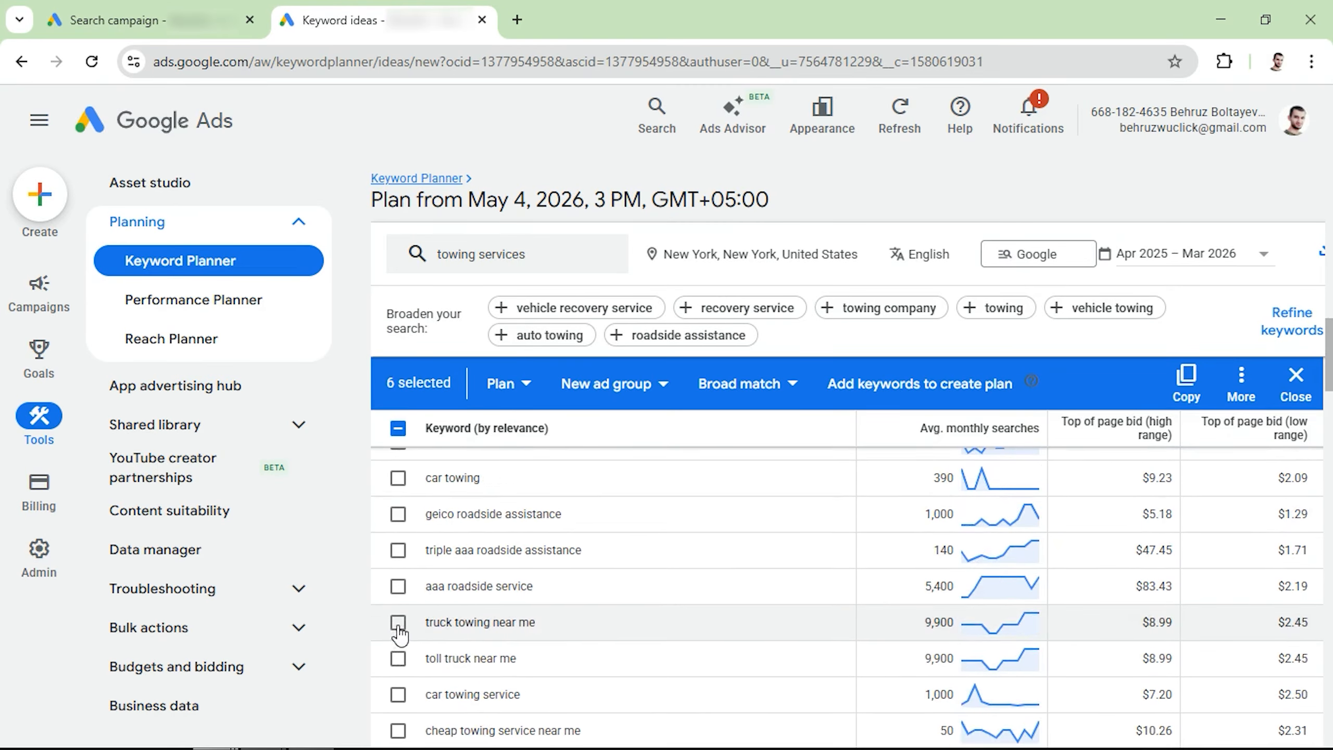
pyautogui.click(398, 622)
pyautogui.scroll(-10, 399, 646)
pyautogui.scroll(-9, 399, 645)
pyautogui.click(398, 538)
pyautogui.scroll(-7, 398, 578)
pyautogui.click(397, 612)
pyautogui.scroll(-6, 398, 646)
pyautogui.click(398, 684)
pyautogui.scroll(-2, 398, 684)
pyautogui.click(397, 694)
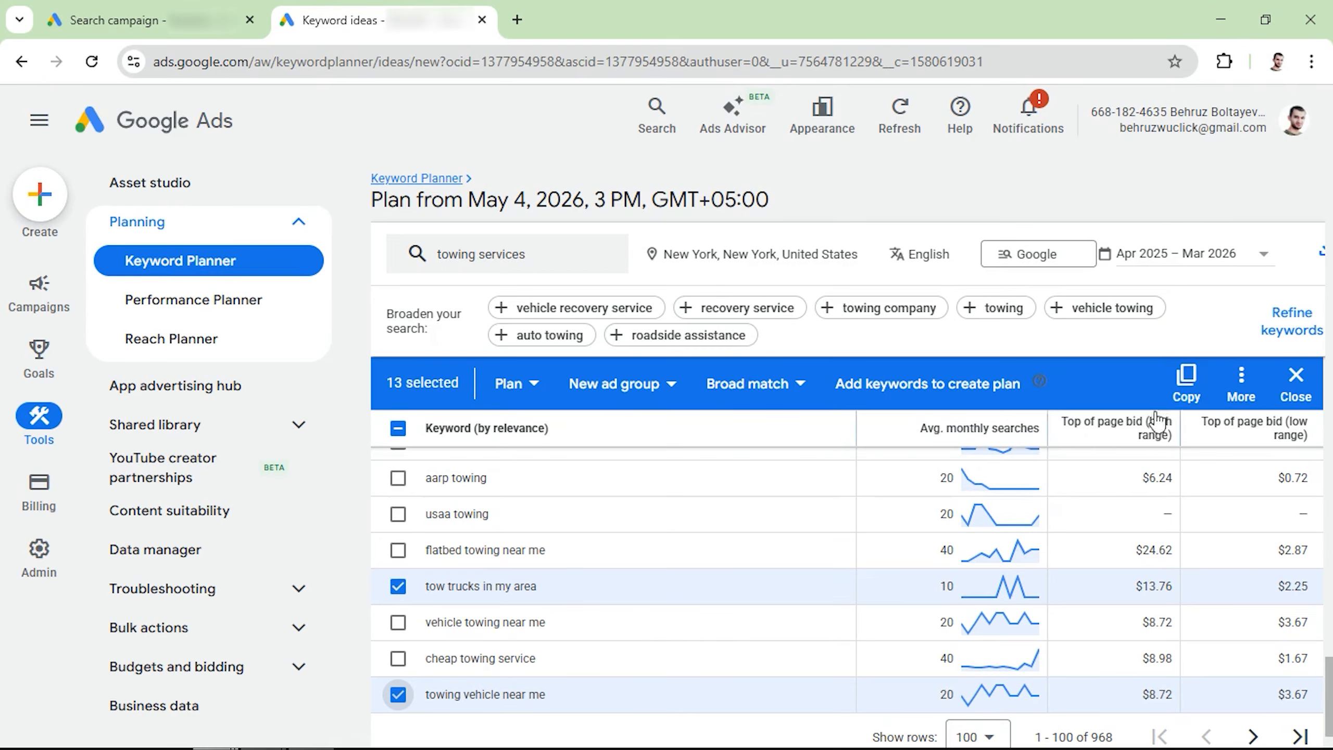
pyautogui.click(1187, 381)
pyautogui.click(209, 4)
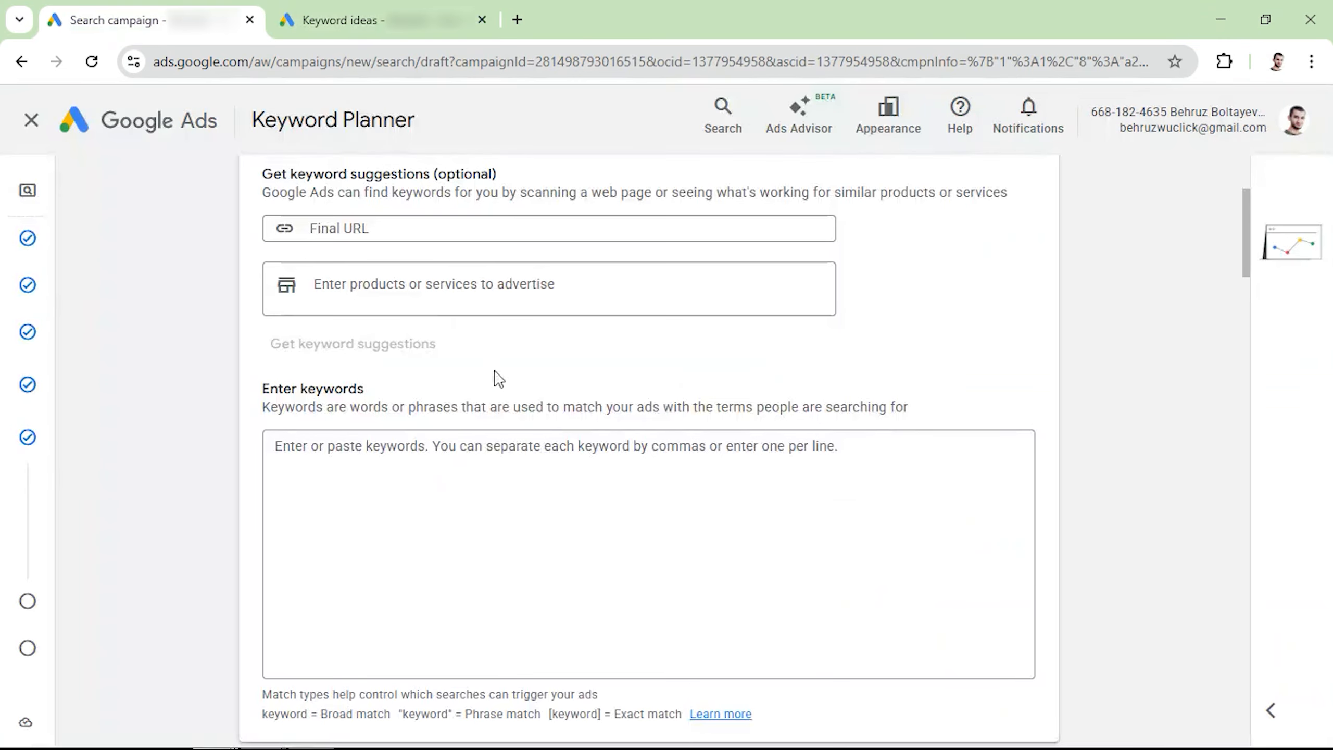
# Step: Paste the copied towing keywords into the ad group's keyword field and review the broad and phrase match notation
pyautogui.click(486, 485)
pyautogui.hotkey('ctrl', 'v')
pyautogui.scroll(-2, 368, 481)
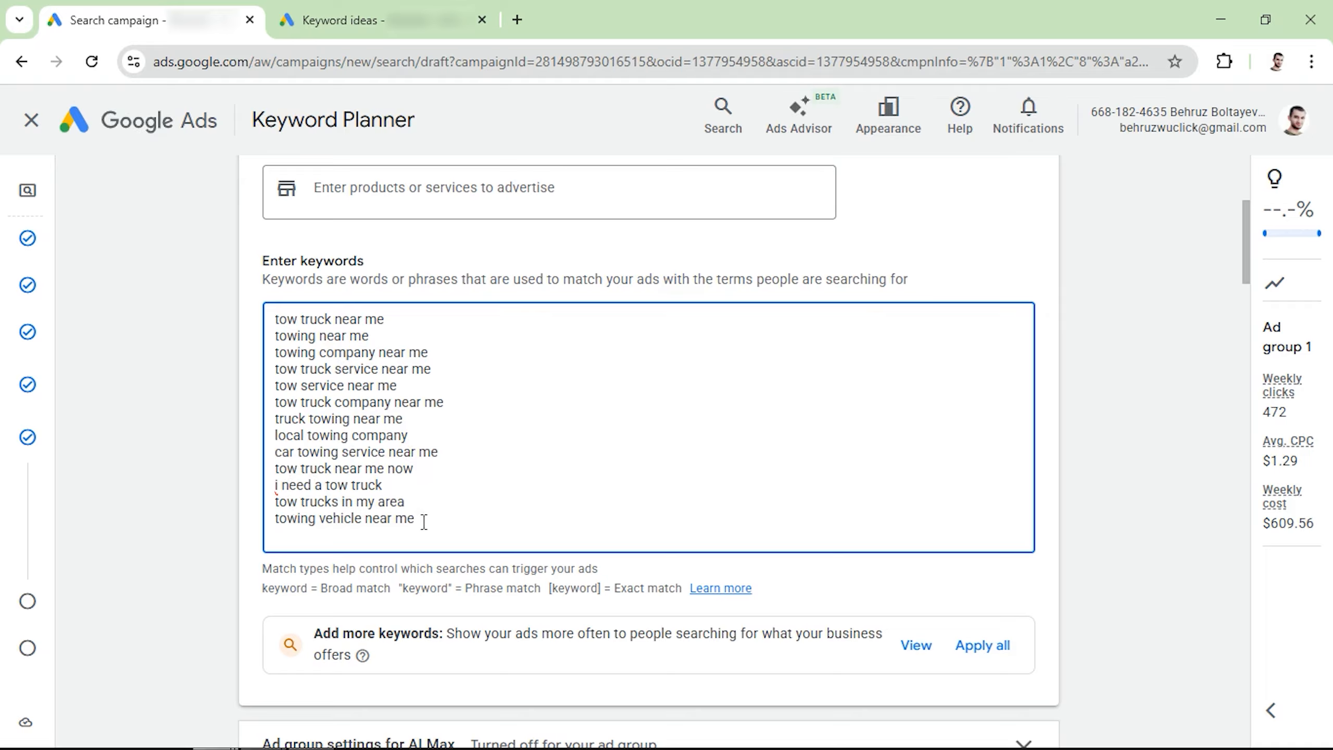
pyautogui.moveTo(424, 521); pyautogui.dragTo(238, 324)
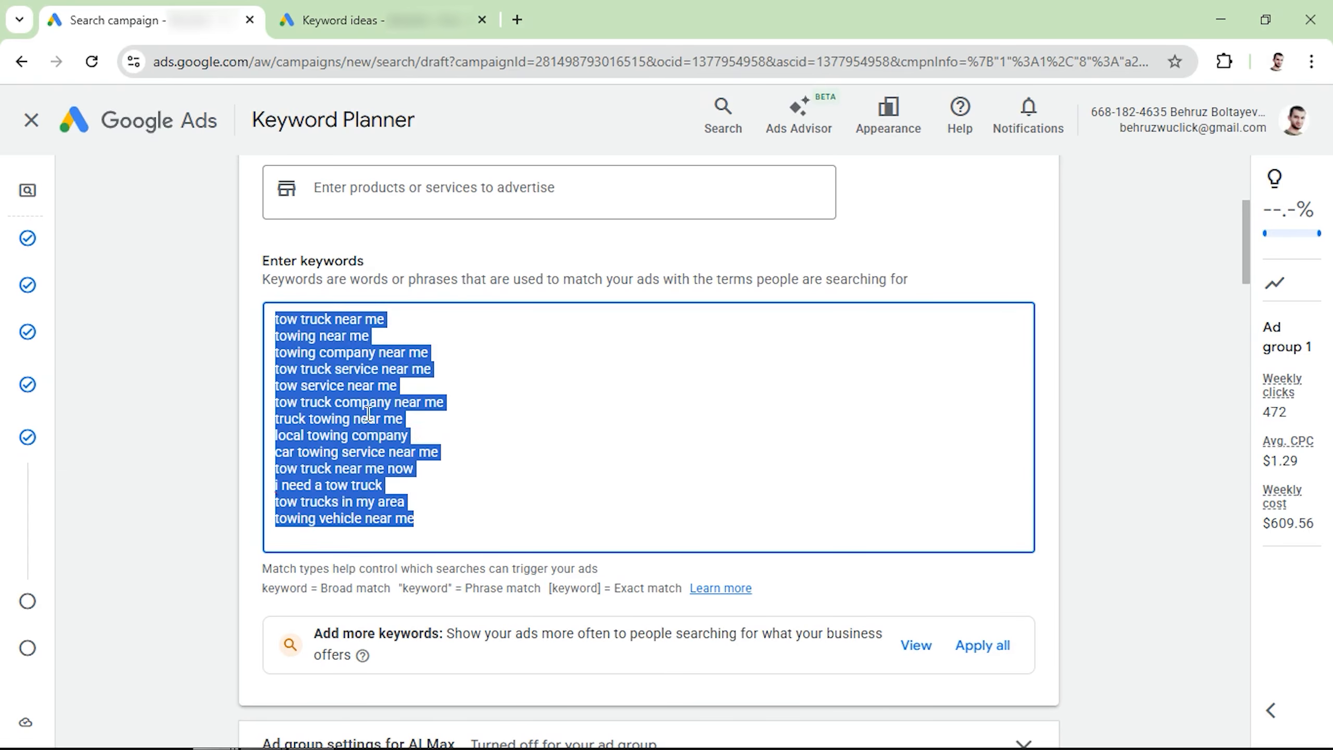
pyautogui.moveTo(399, 586); pyautogui.dragTo(539, 582)
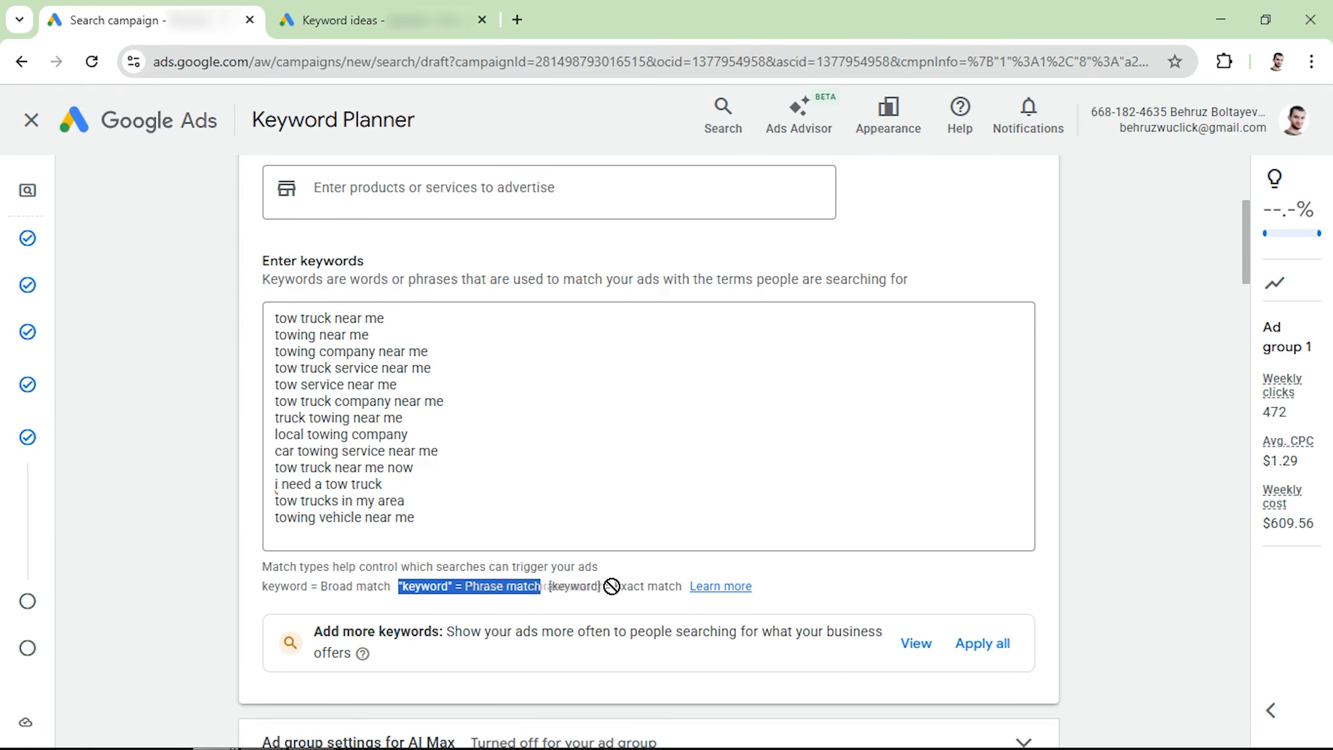
pyautogui.click(552, 585)
pyautogui.moveTo(391, 586); pyautogui.dragTo(266, 586)
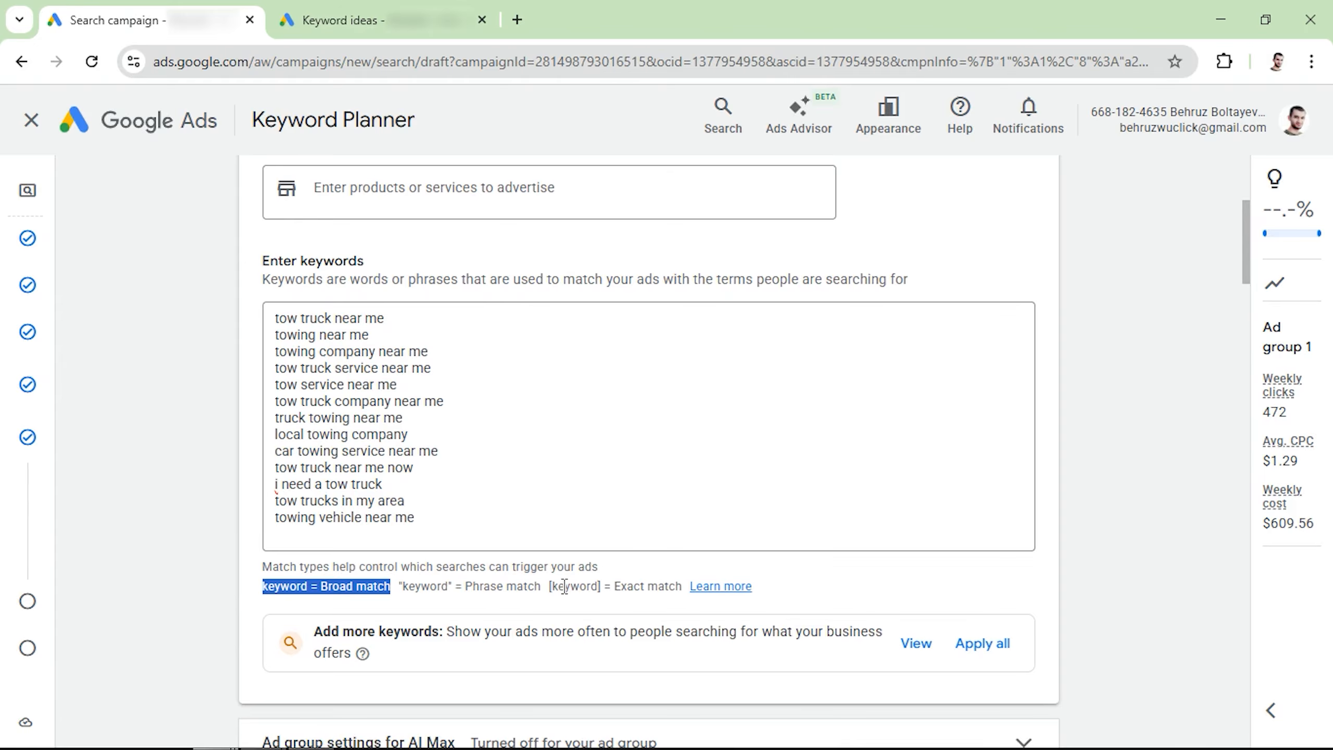
# Step: Copy the whole keyword list and paste it into the first word list on keywordmatchtypetool.com in a new tab
pyautogui.click(486, 512)
pyautogui.hotkey('ctrl', 'a')
pyautogui.hotkey('ctrl', 'c')
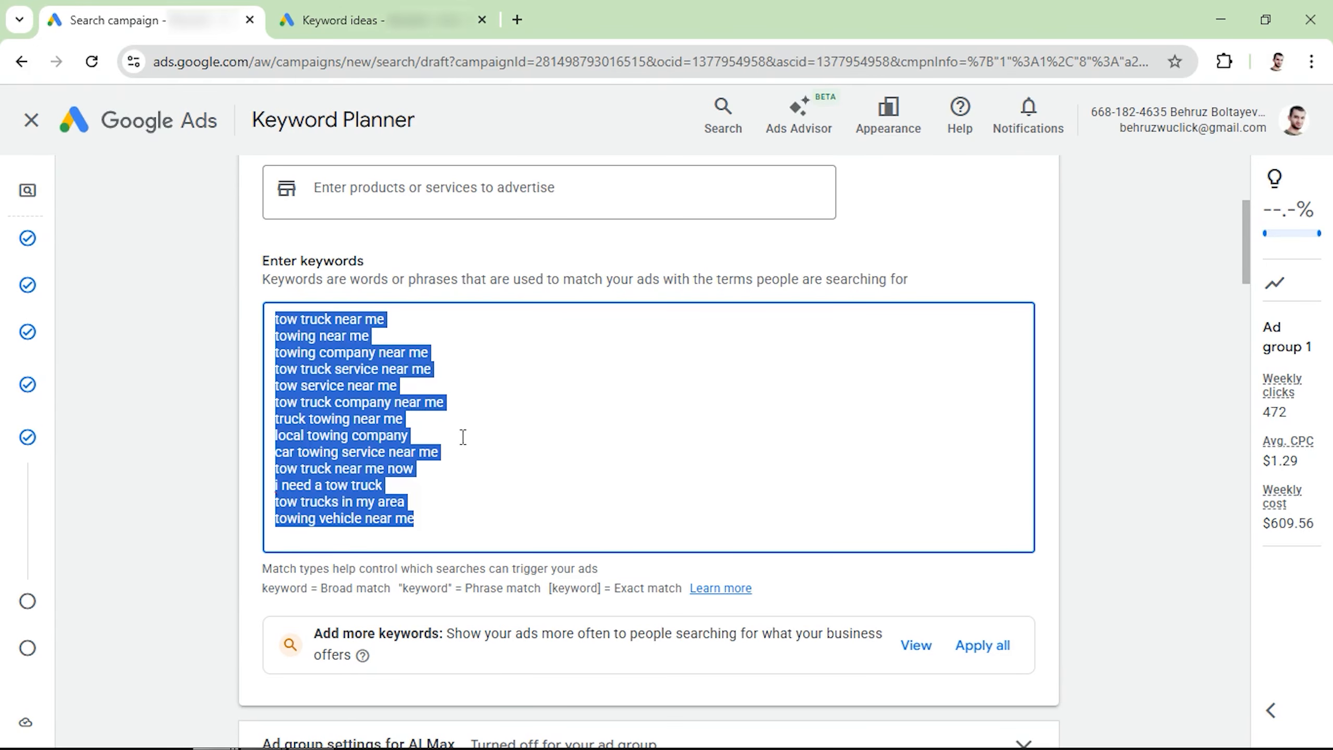
pyautogui.click(517, 20)
pyautogui.click(722, 103)
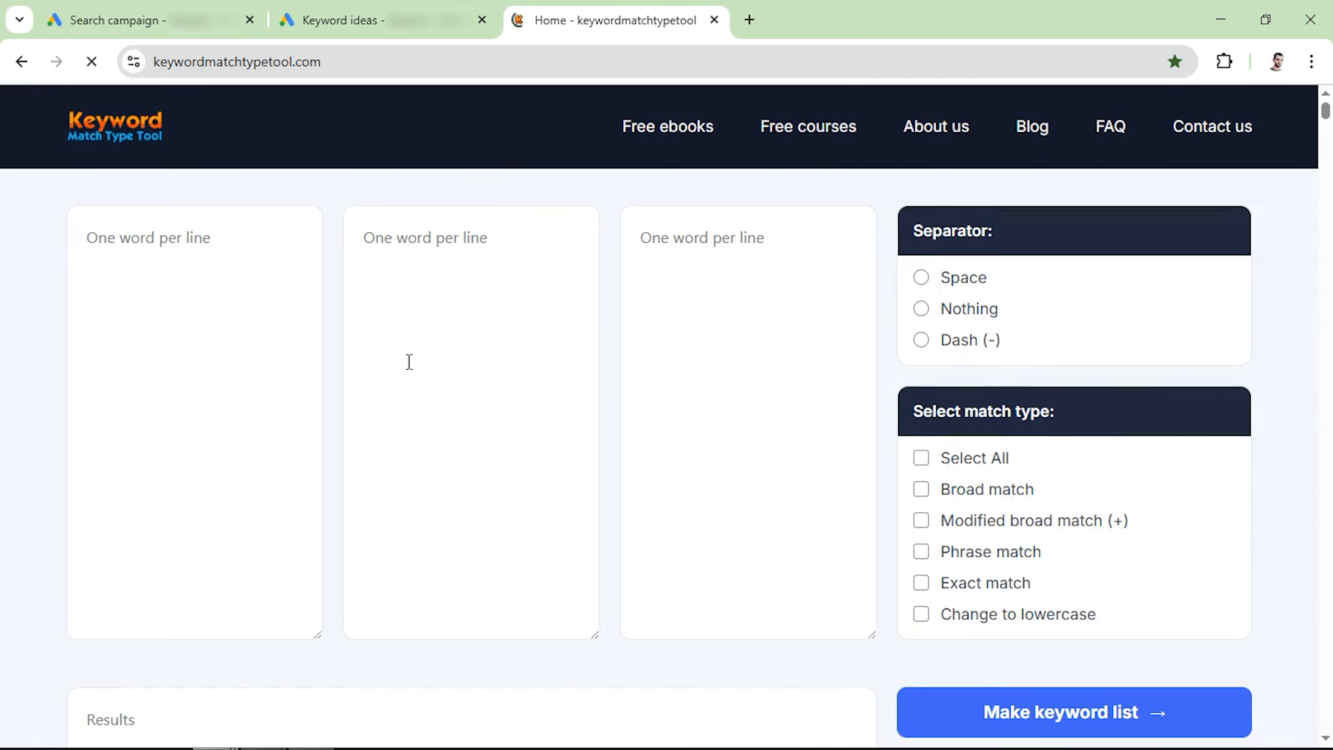
pyautogui.click(184, 343)
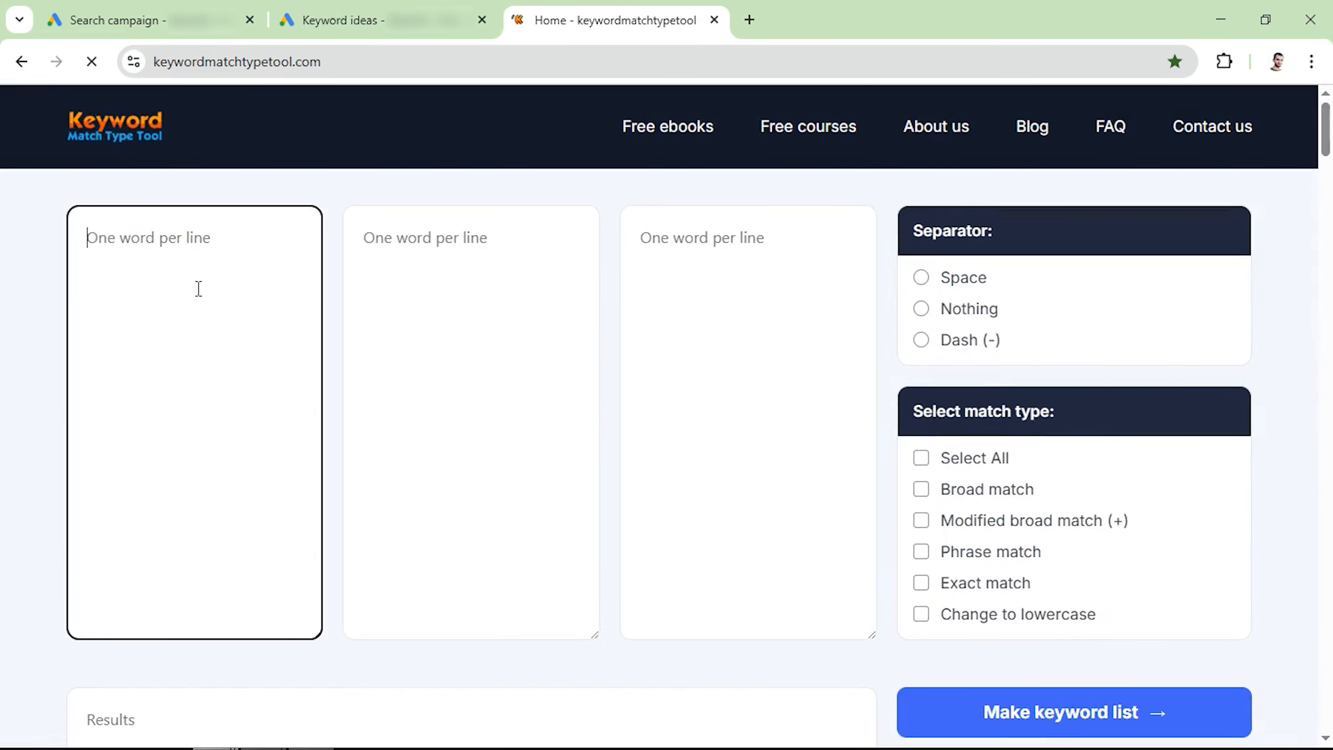
pyautogui.hotkey('ctrl', 'v')
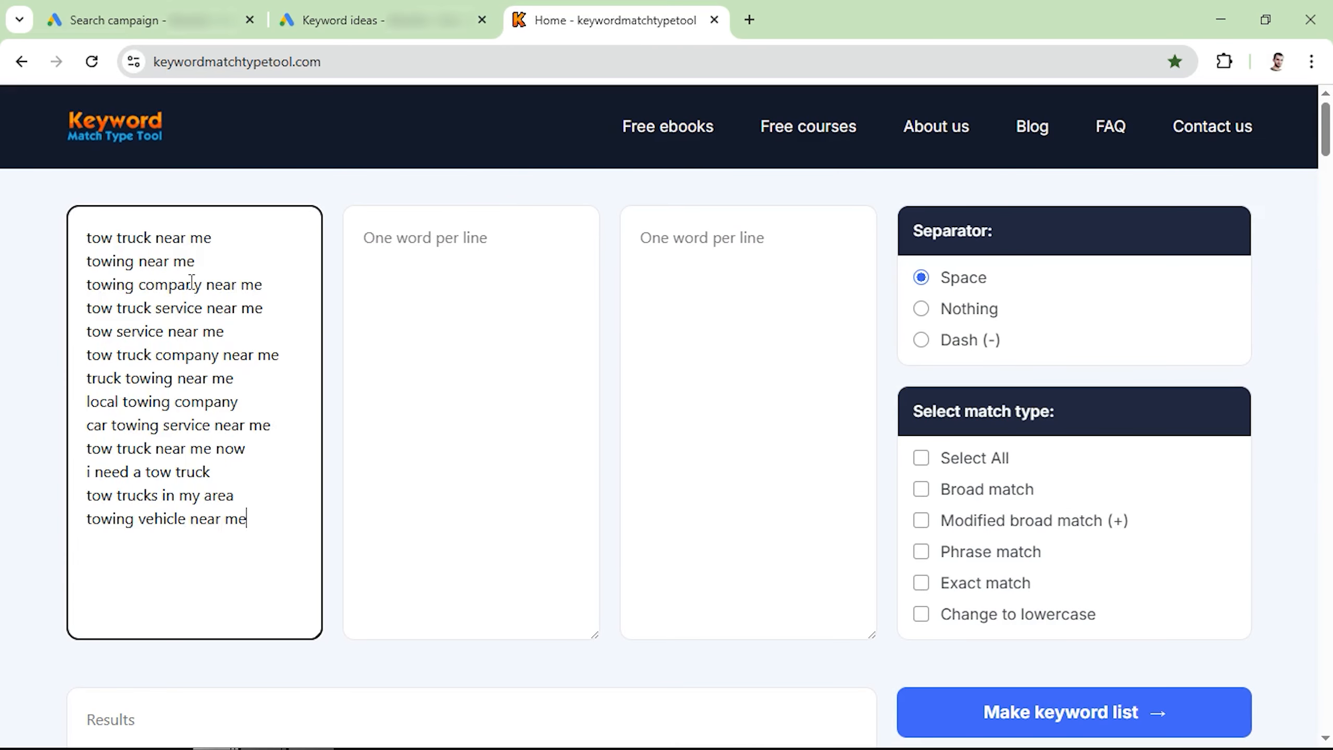
# Step: Generate a keyword list with the phrase match and exact match types
pyautogui.click(921, 553)
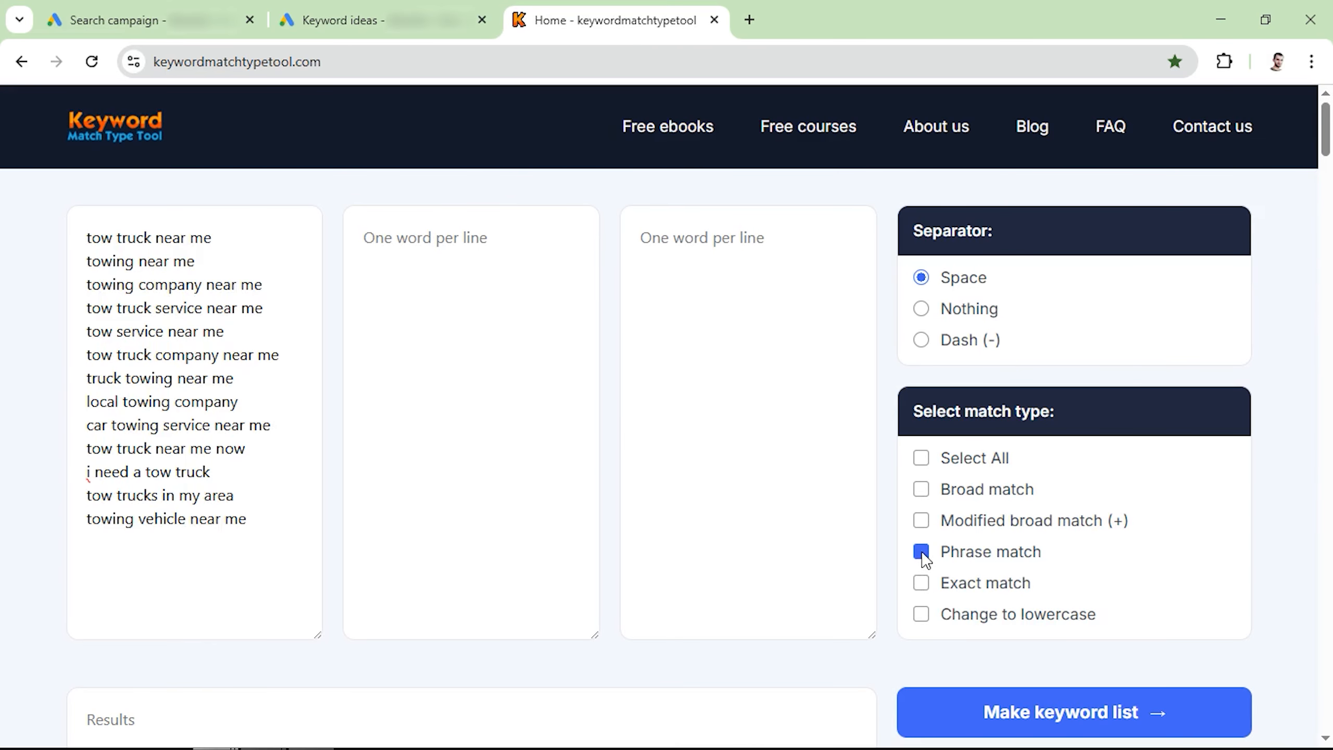
pyautogui.click(925, 583)
pyautogui.click(1058, 537)
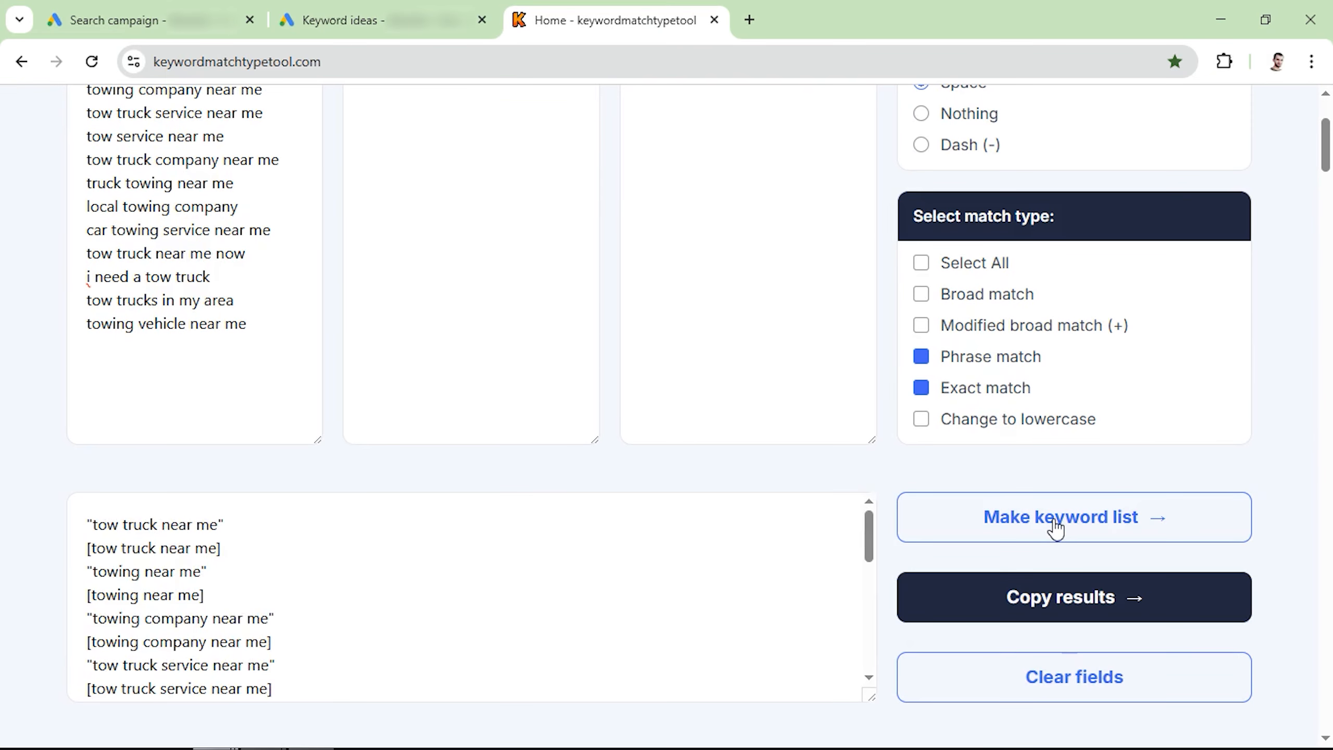
# Step: Copy the generated list and use it to replace the ad group's keywords in the search campaign tab
pyautogui.click(1047, 607)
pyautogui.click(120, 11)
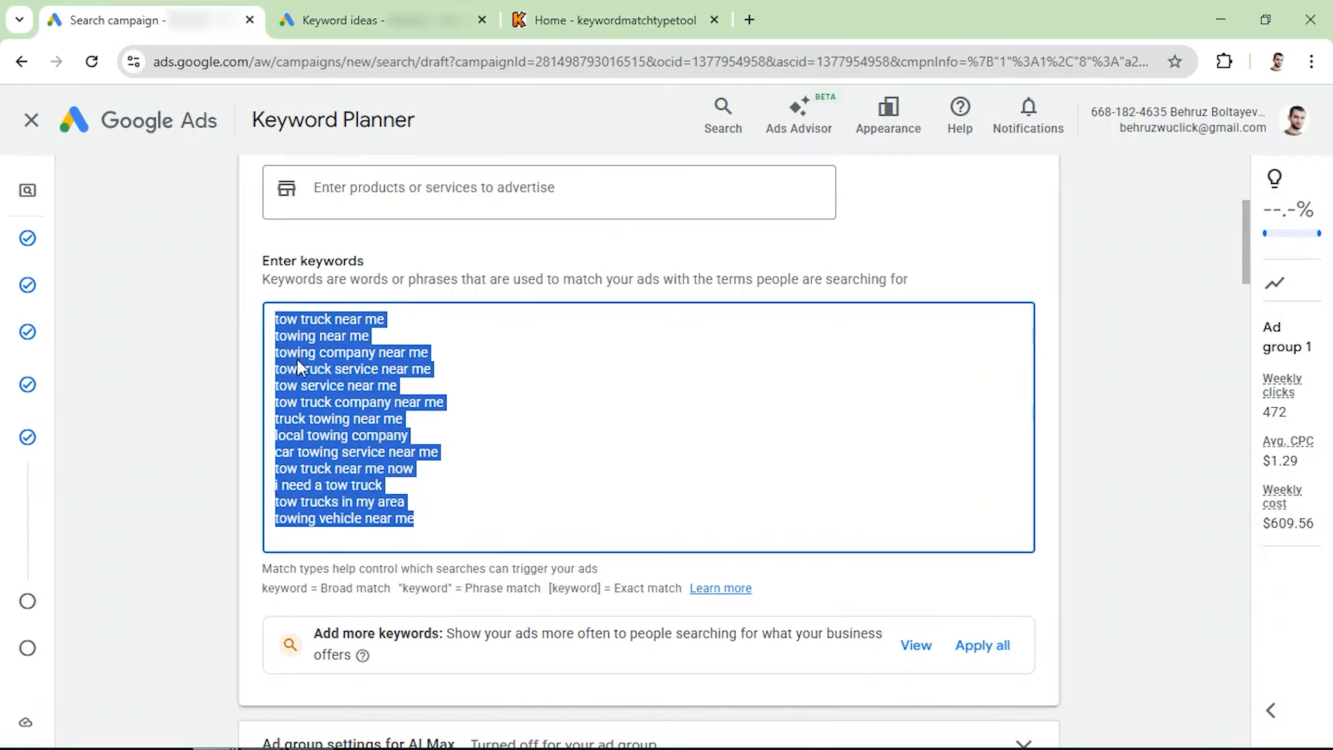
pyautogui.hotkey('ctrl', 'v')
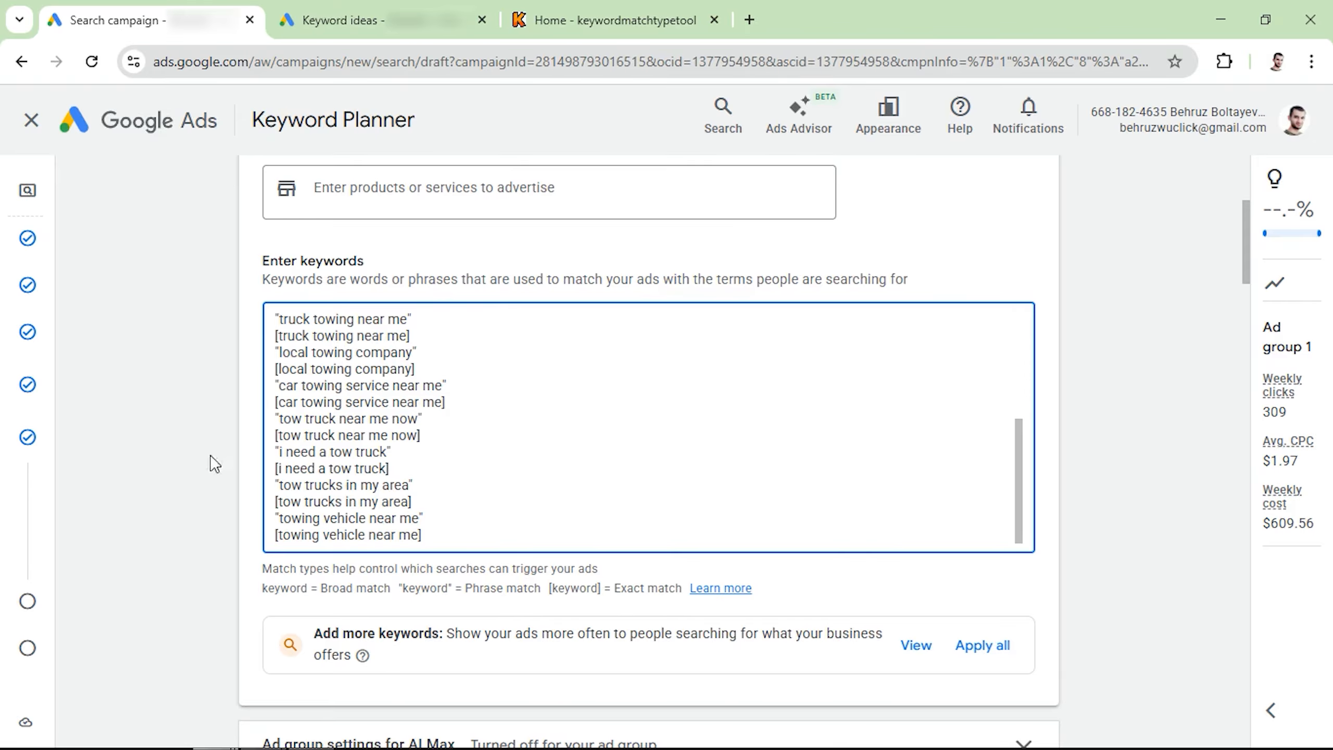
# Step: Look through the ad creation form, including the final URL, display path, calls, headlines, descriptions and images sections
pyautogui.scroll(-10, 332, 418)
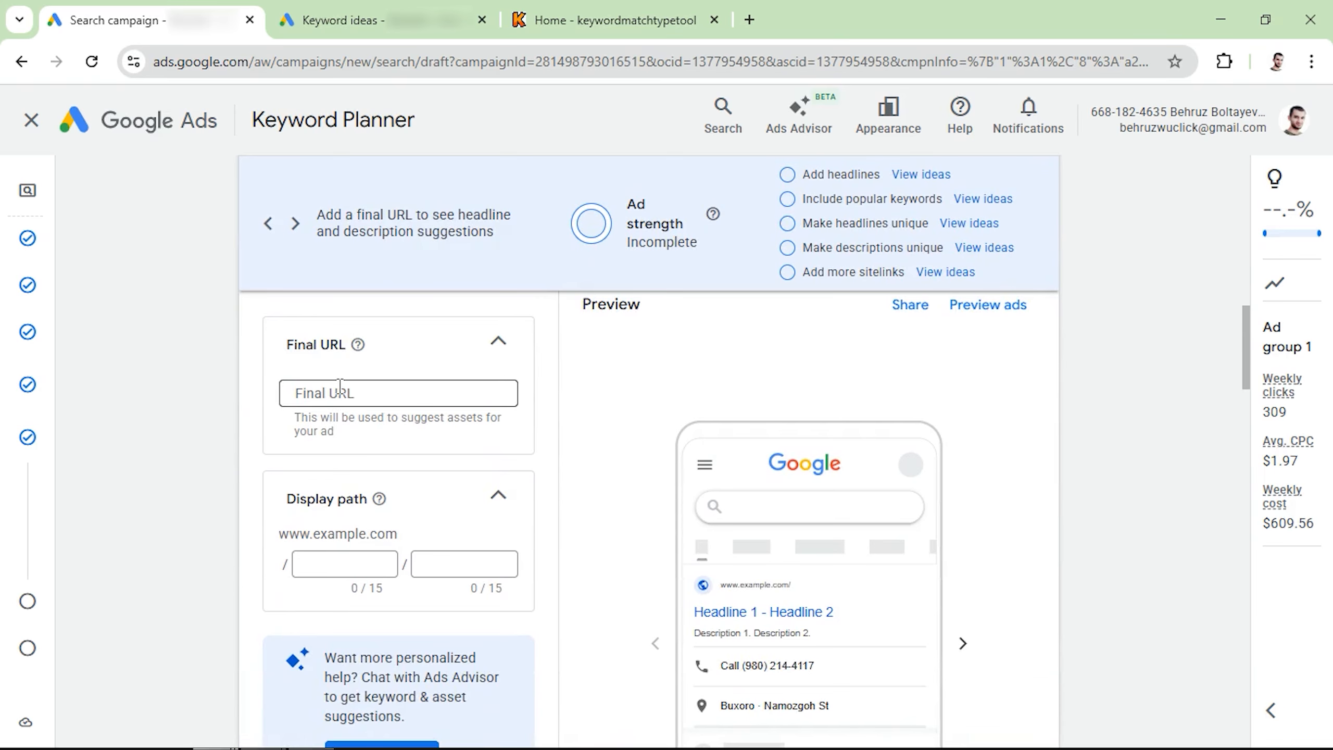
pyautogui.scroll(-4, 335, 410)
pyautogui.scroll(-2, 334, 410)
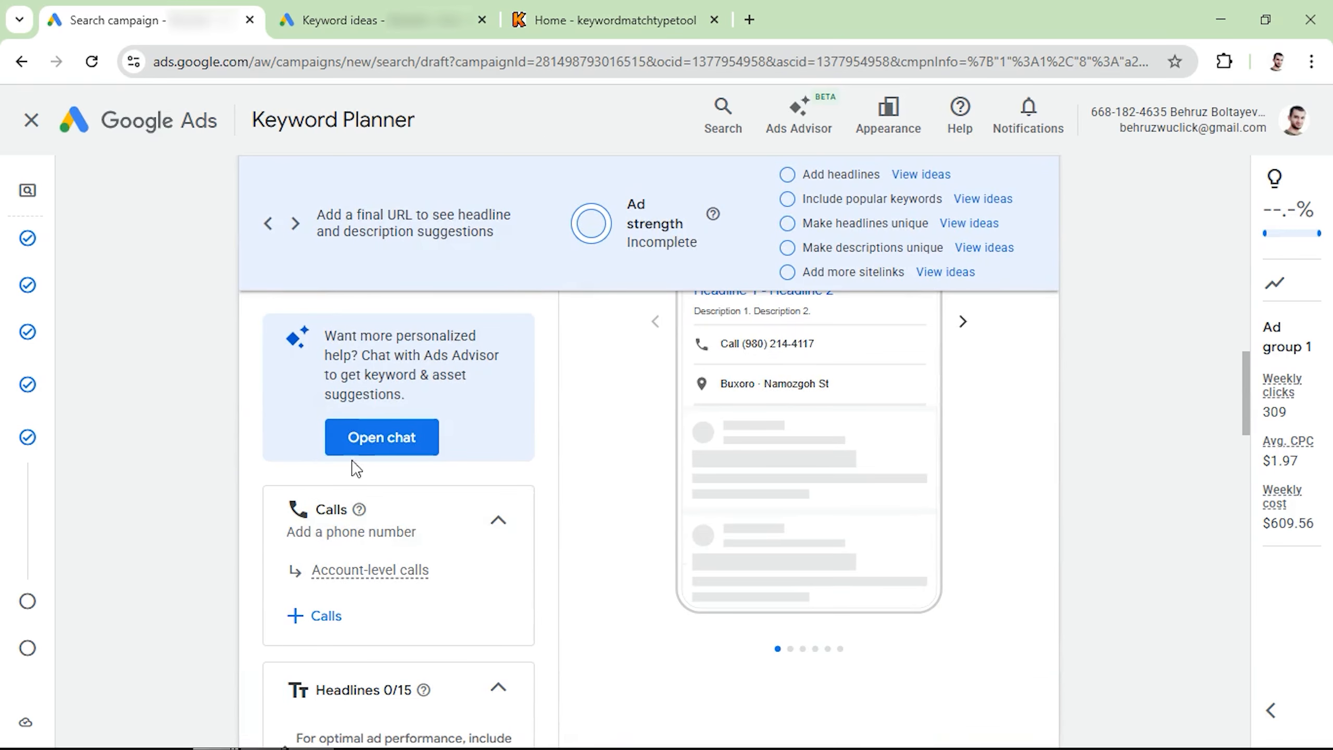
pyautogui.scroll(-10, 346, 588)
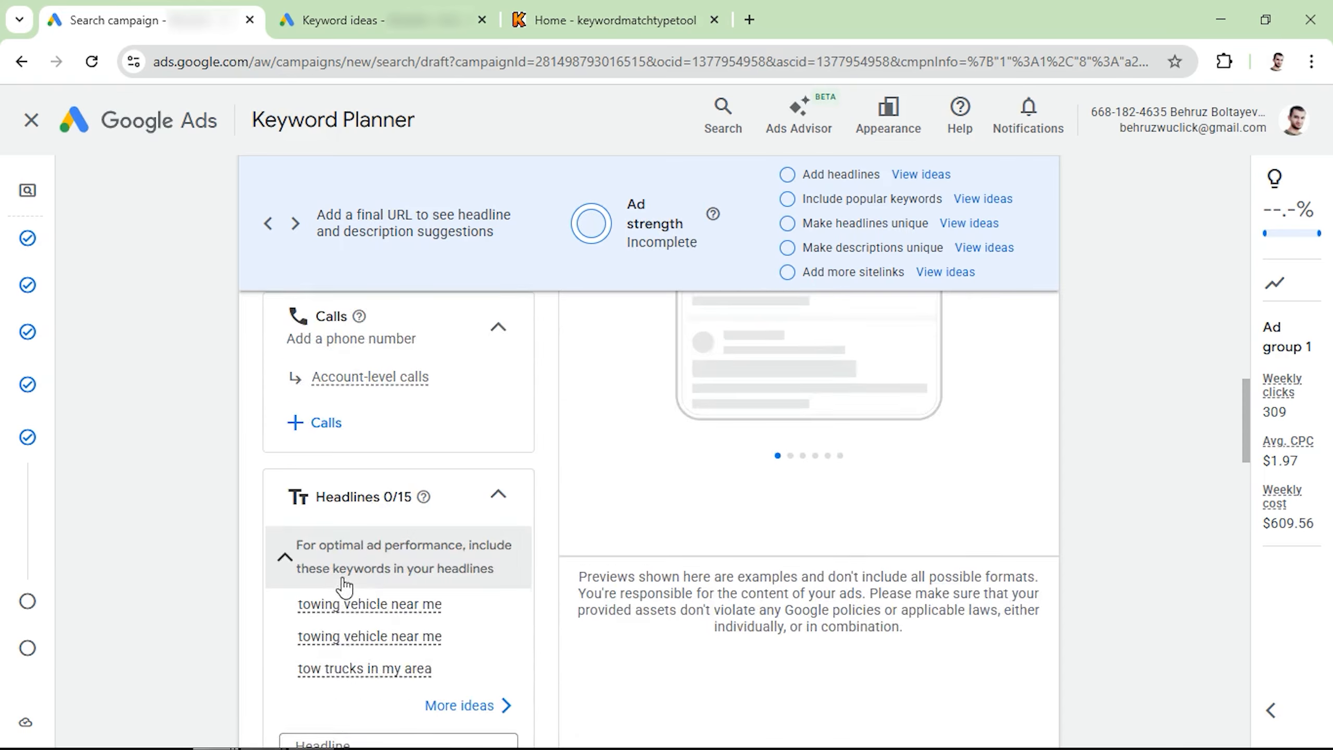
pyautogui.scroll(-3, 356, 492)
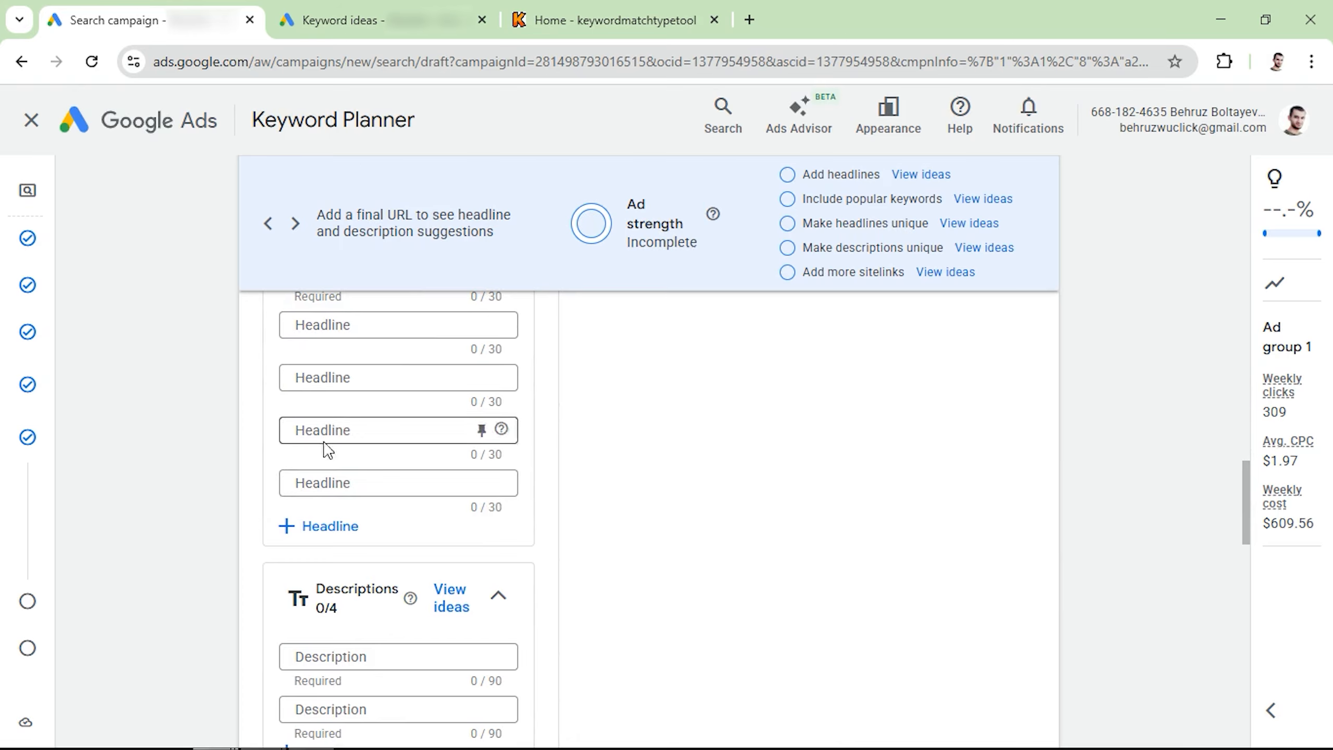
pyautogui.scroll(-3, 322, 507)
pyautogui.scroll(-1, 322, 545)
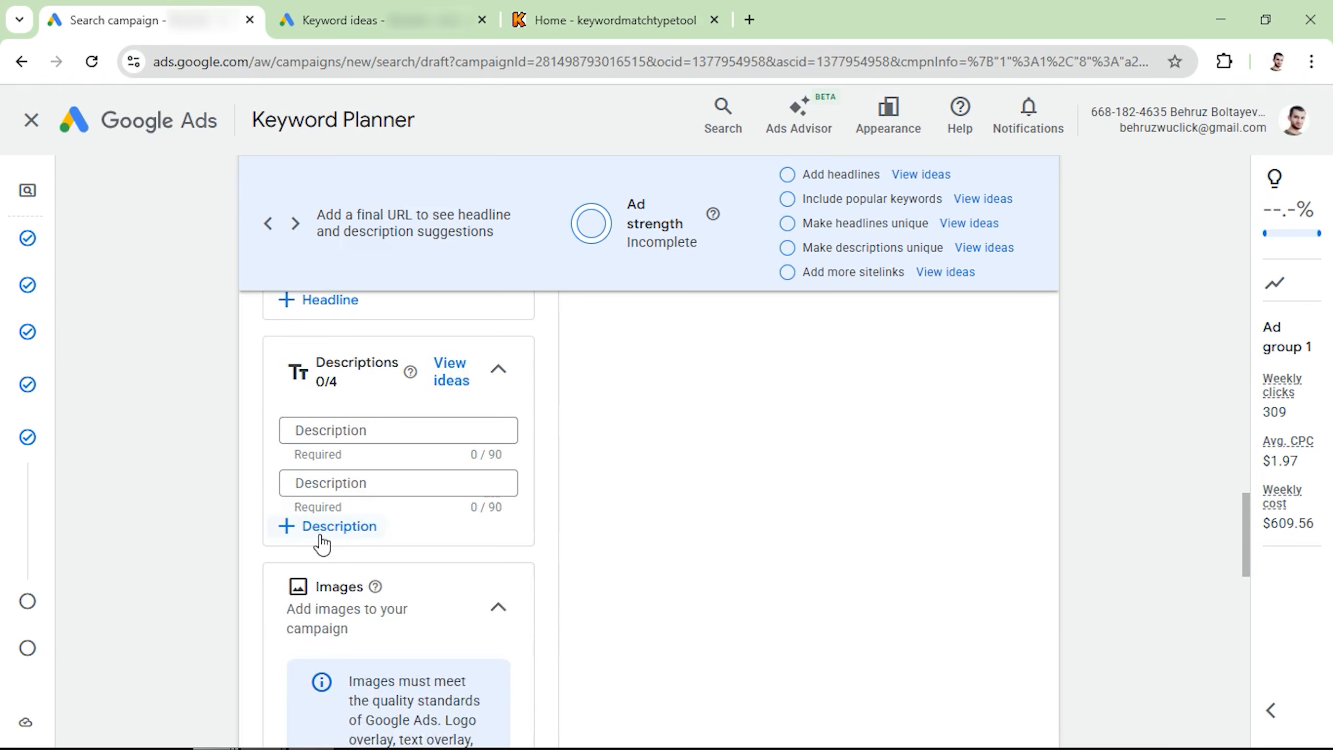
pyautogui.scroll(6, 323, 543)
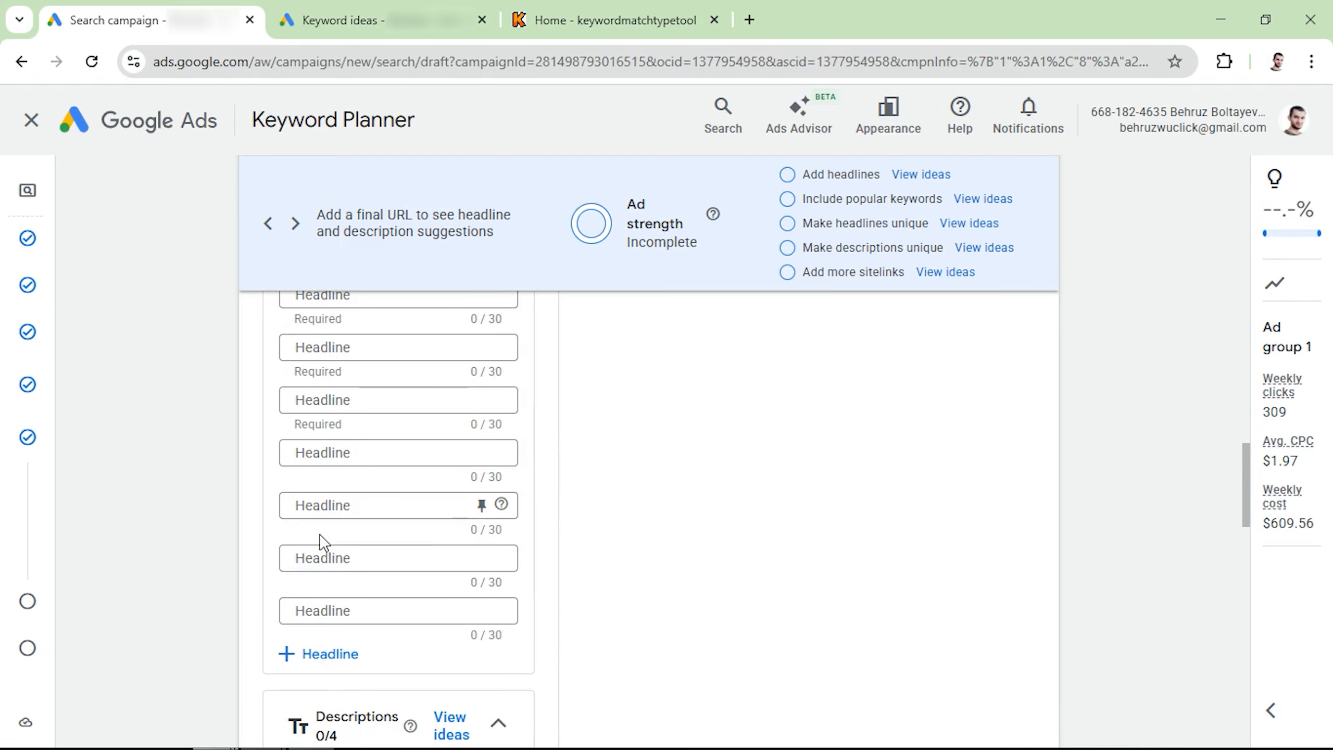
pyautogui.scroll(-3, 322, 541)
pyautogui.scroll(7, 321, 541)
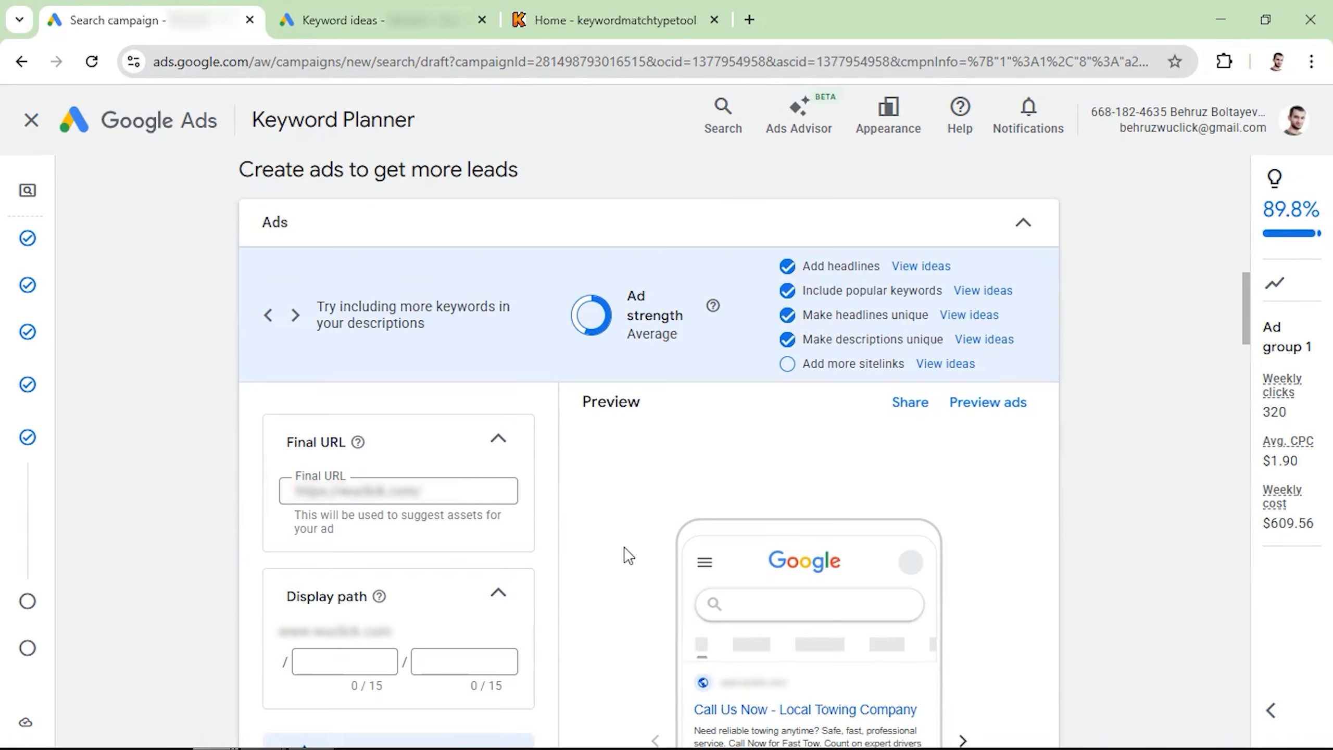
# Step: Review the completed ad's phone number, 15 headlines and four descriptions, including the "Tow Truck Ready 24/7" headline
pyautogui.scroll(-7, 383, 508)
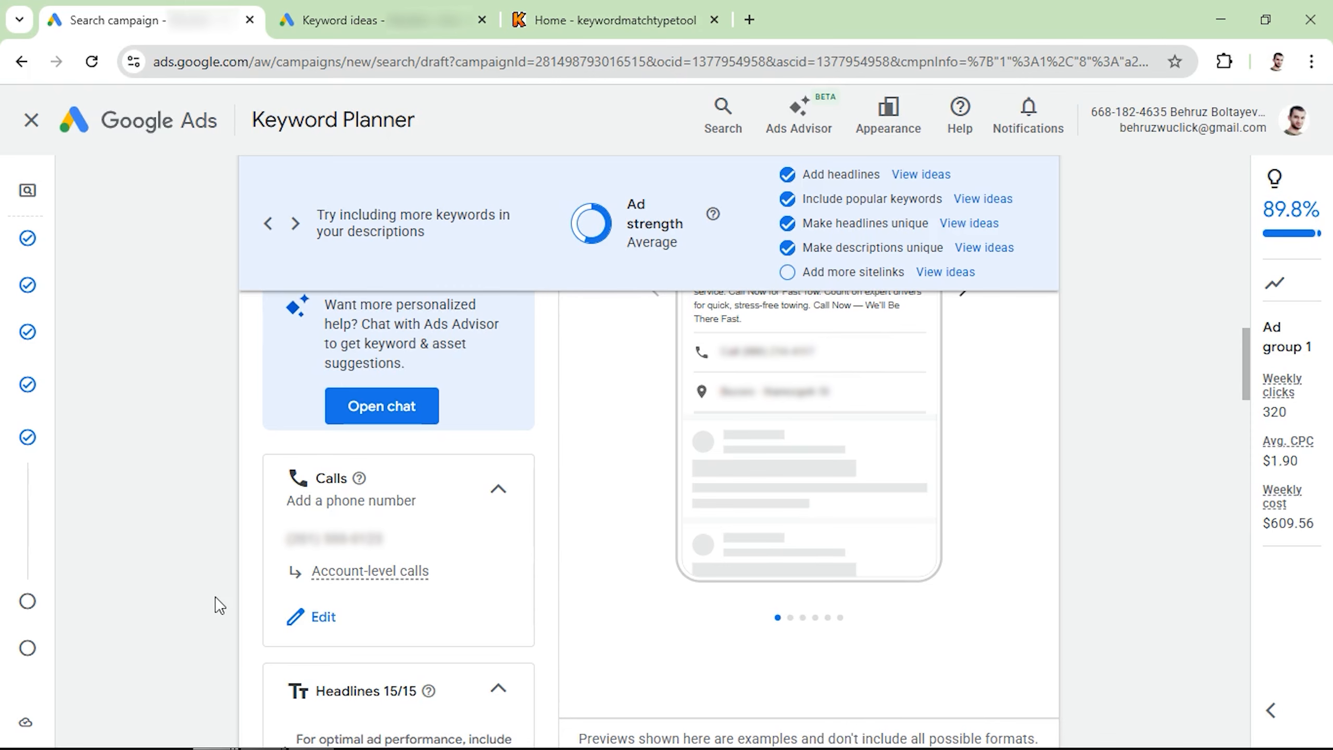
pyautogui.scroll(-8, 219, 605)
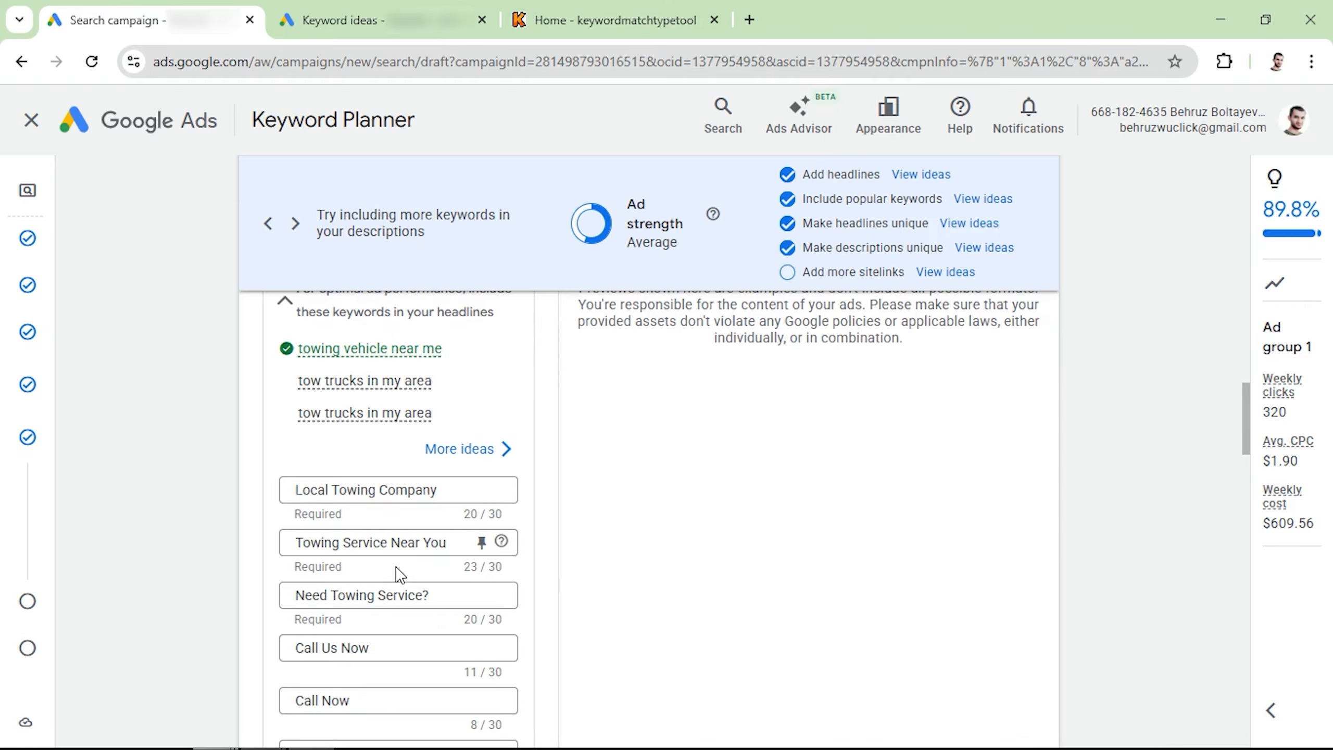
pyautogui.scroll(-1, 397, 568)
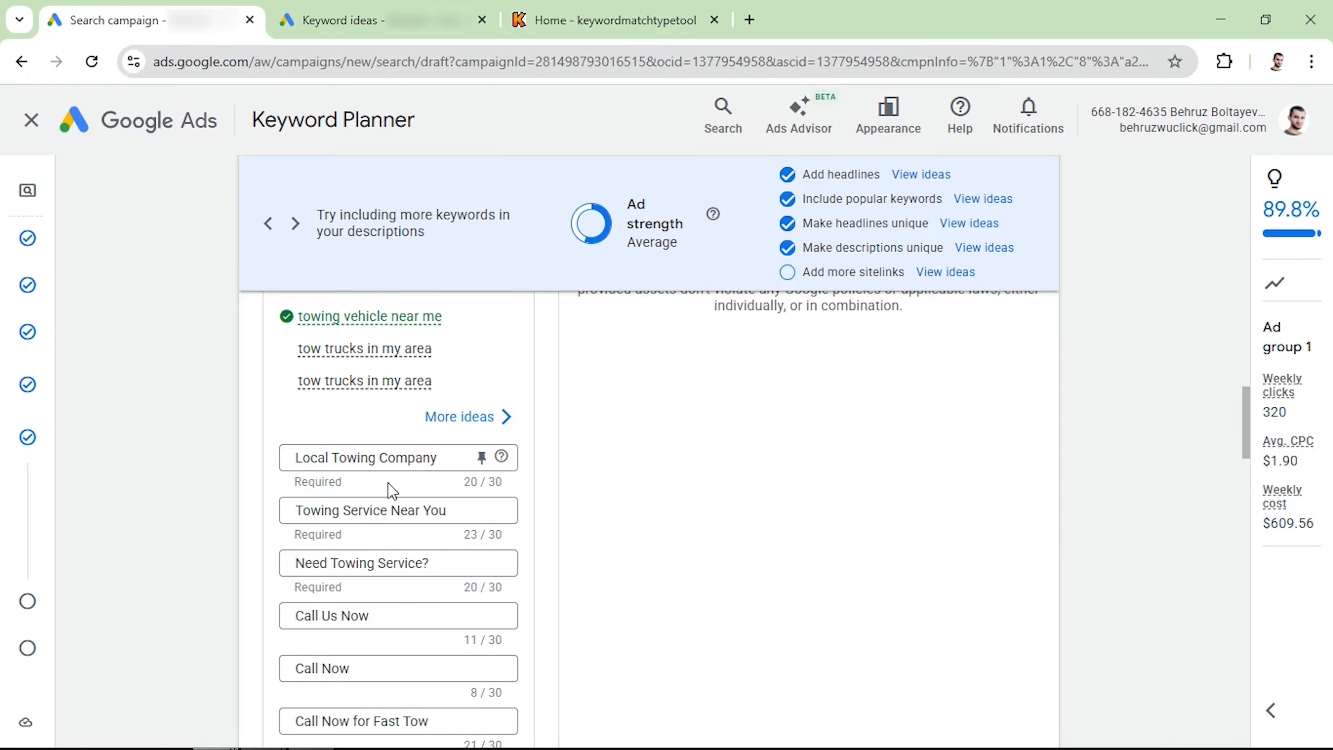
pyautogui.scroll(-1, 391, 491)
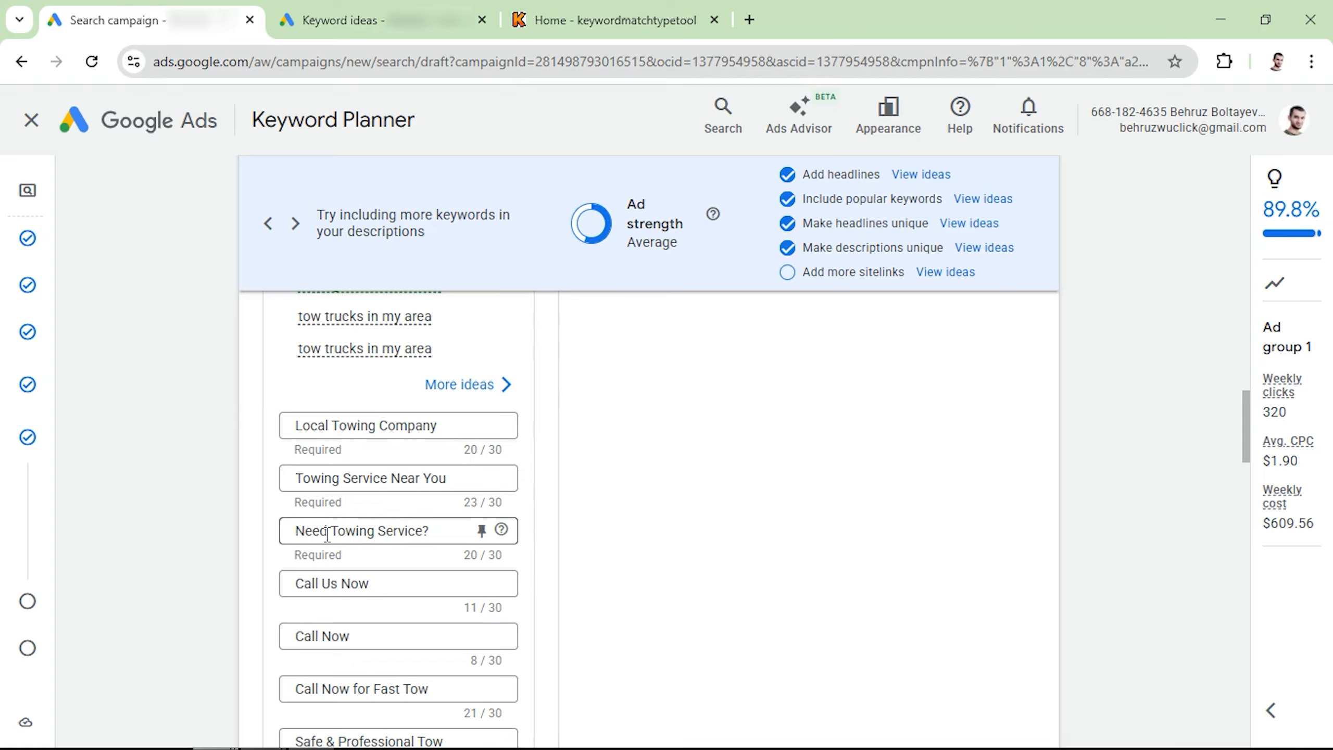
pyautogui.scroll(-2, 368, 517)
pyautogui.scroll(-1, 364, 515)
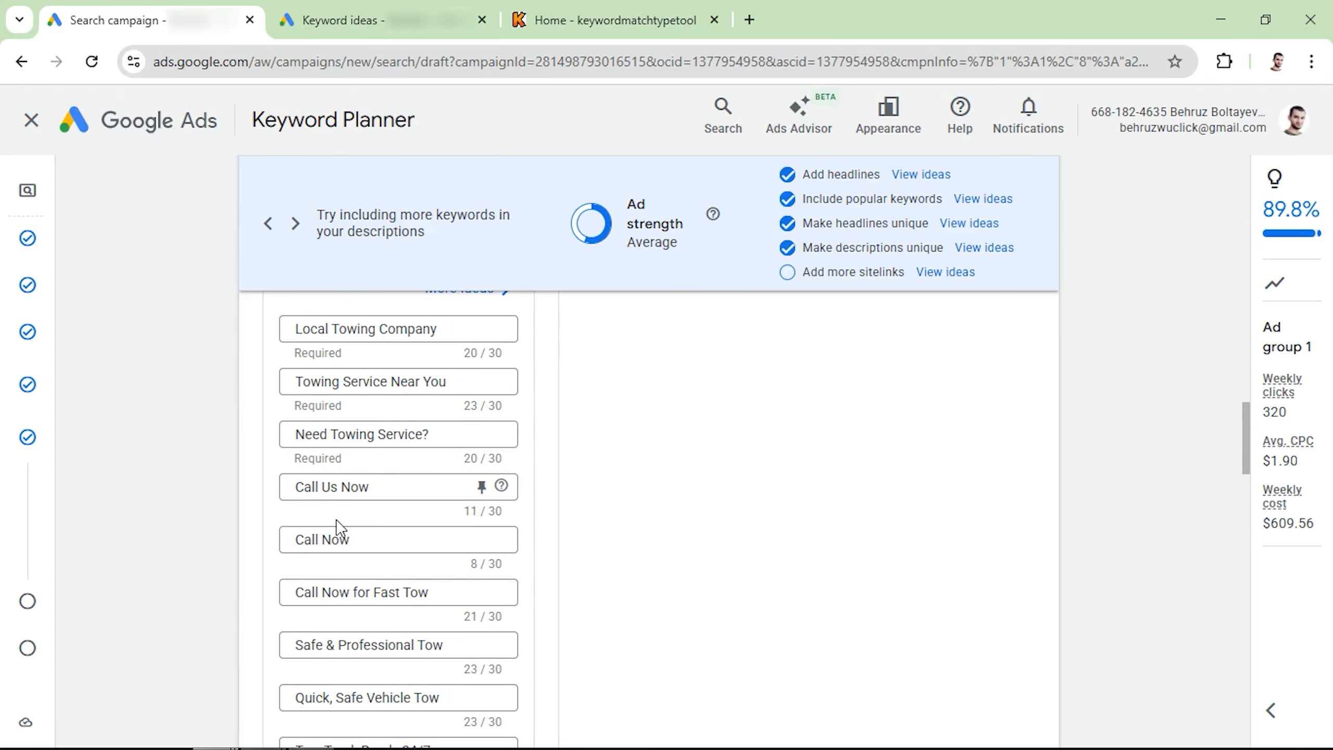
pyautogui.scroll(-3, 398, 591)
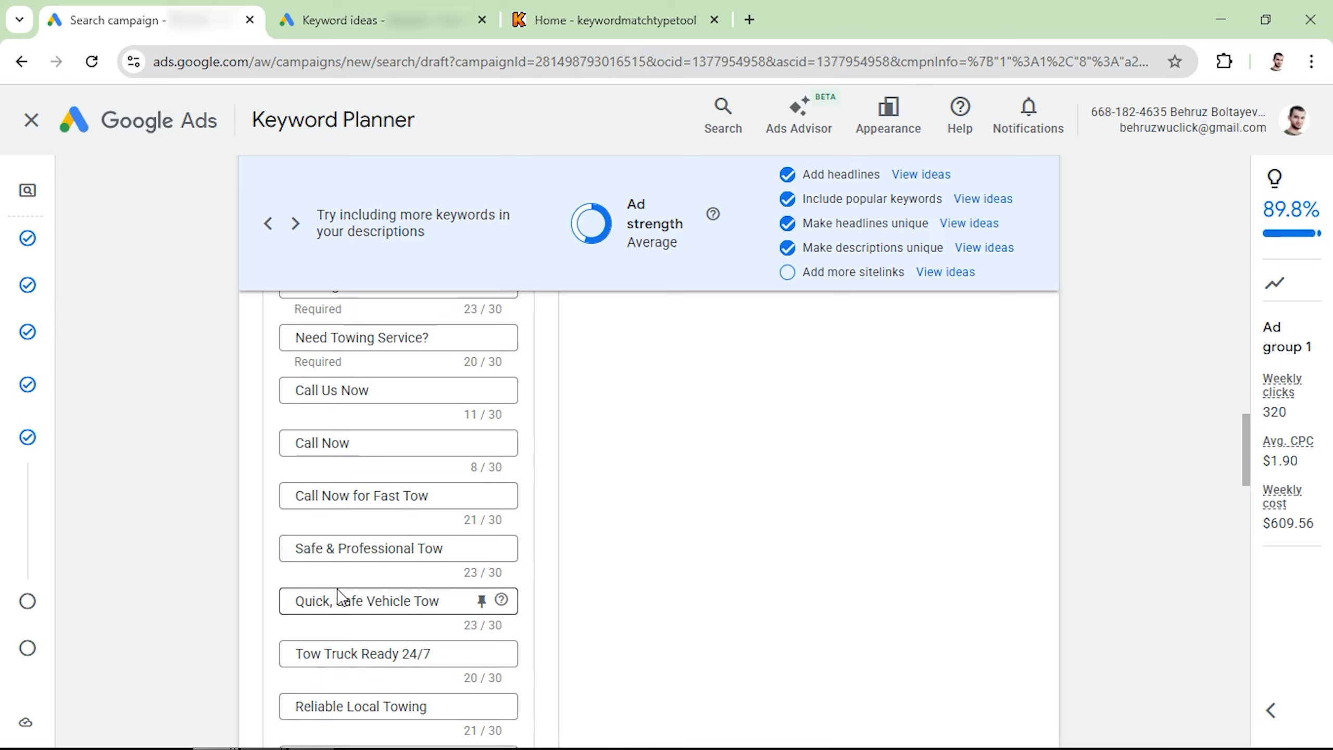
pyautogui.tripleClick(363, 652)
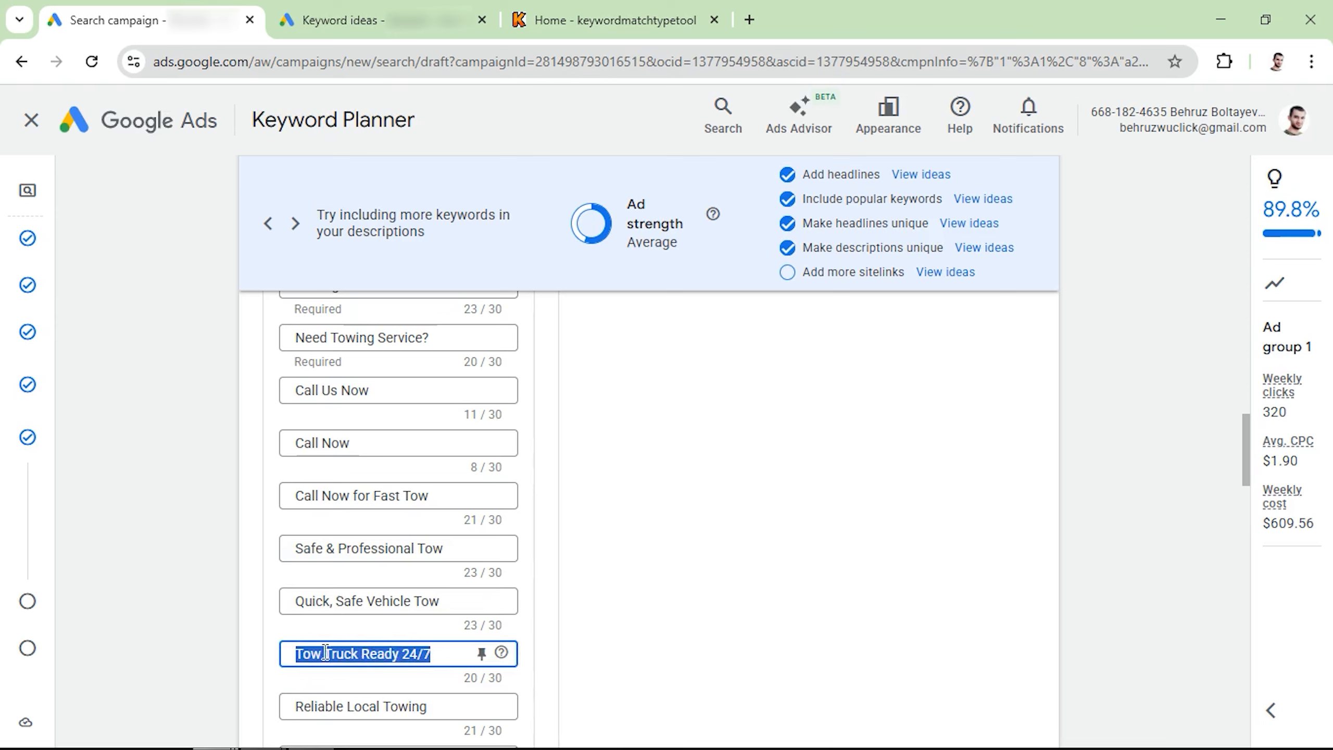
pyautogui.click(255, 653)
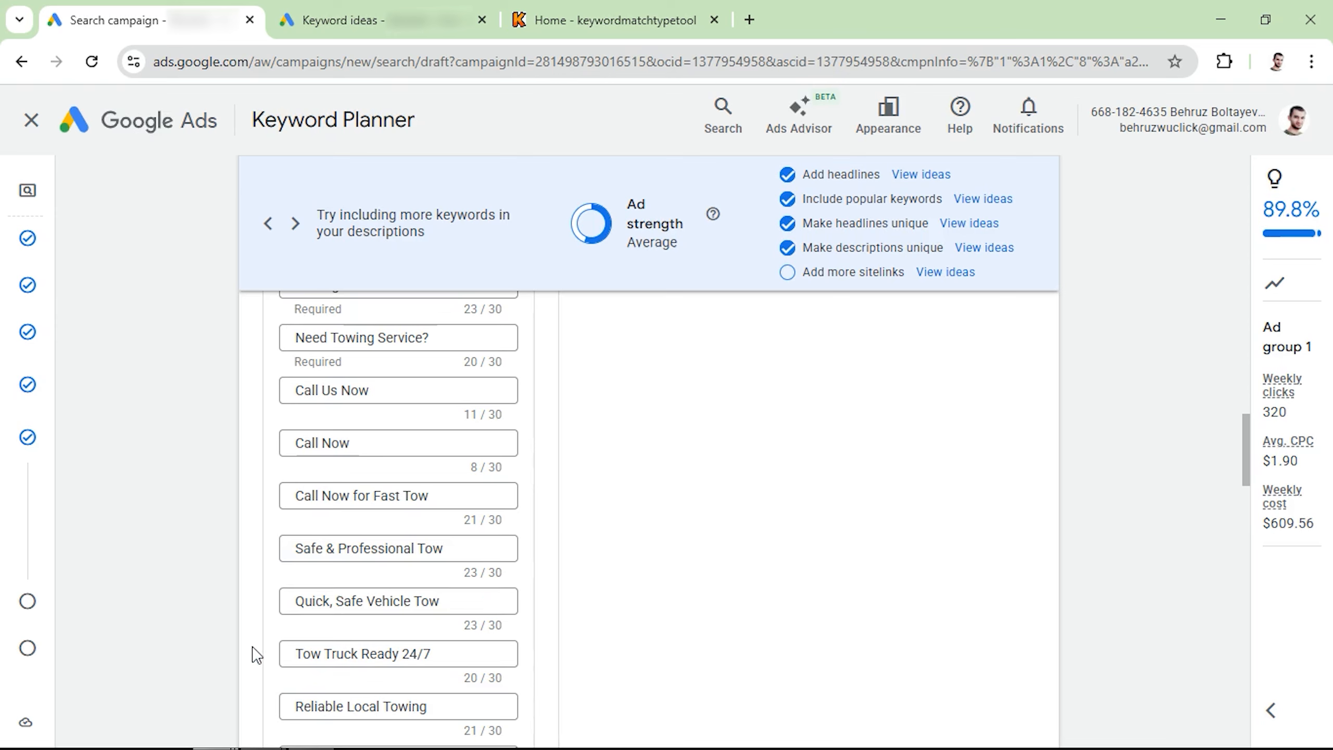
pyautogui.scroll(-4, 258, 649)
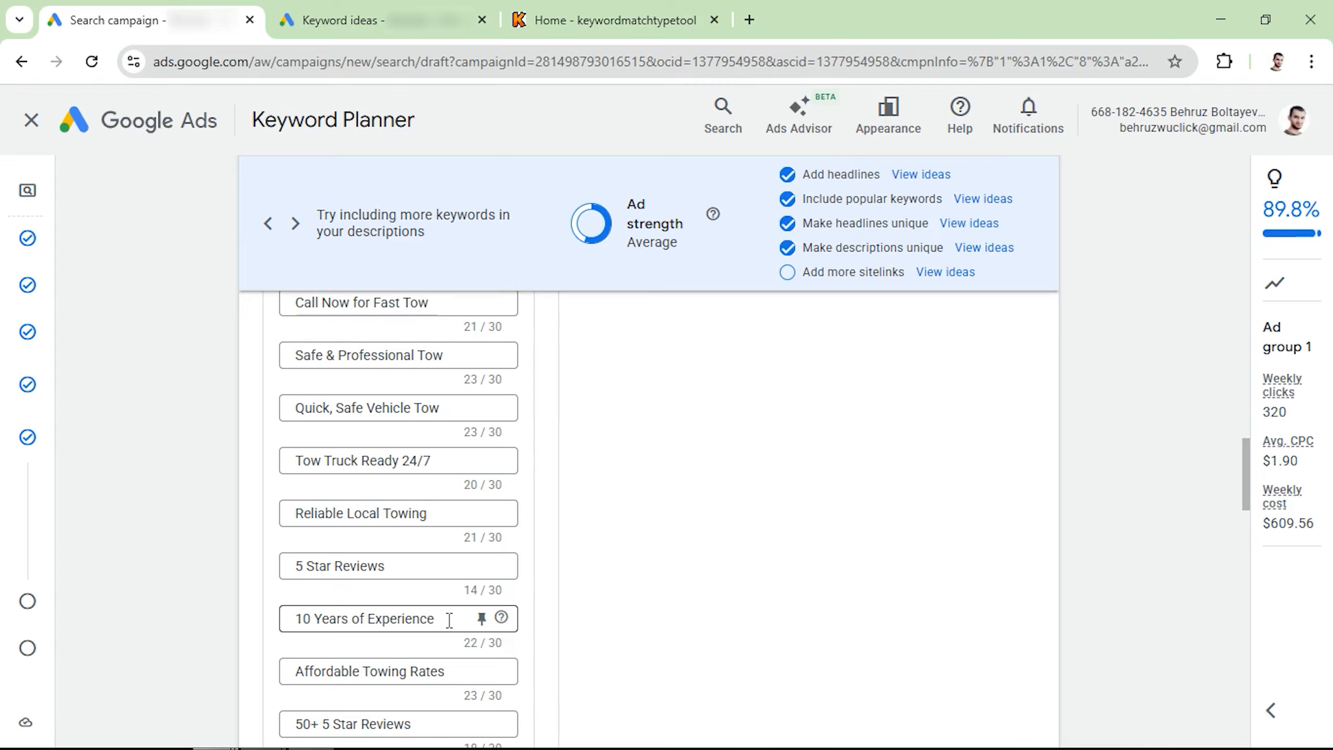
pyautogui.scroll(-3, 450, 619)
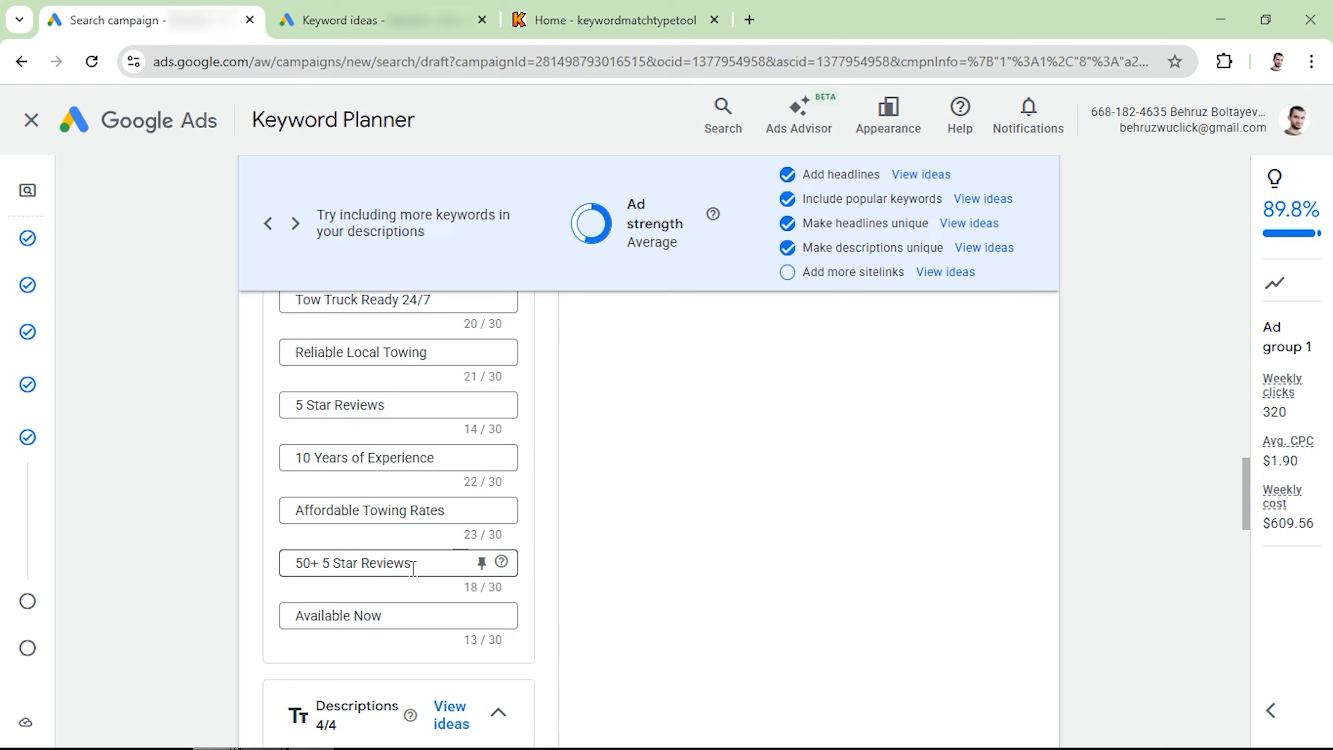
pyautogui.scroll(-7, 413, 568)
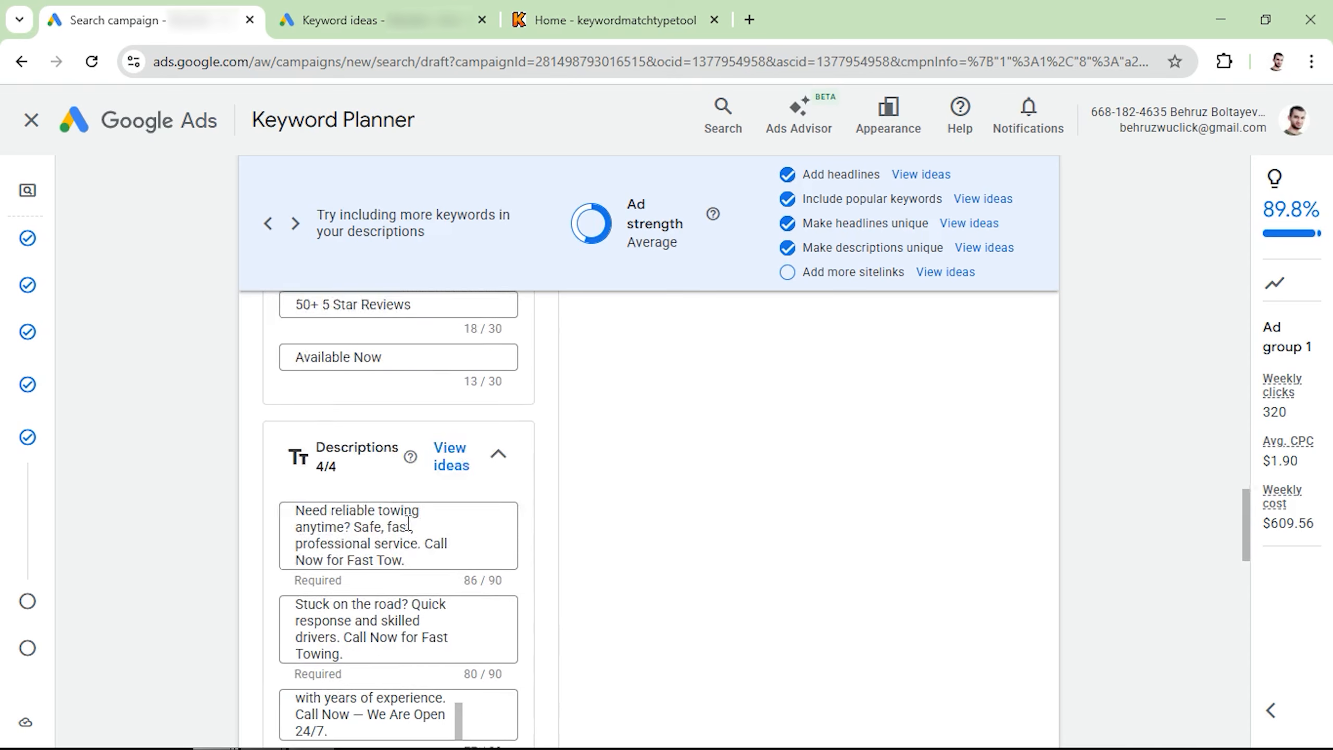
pyautogui.scroll(-1, 346, 607)
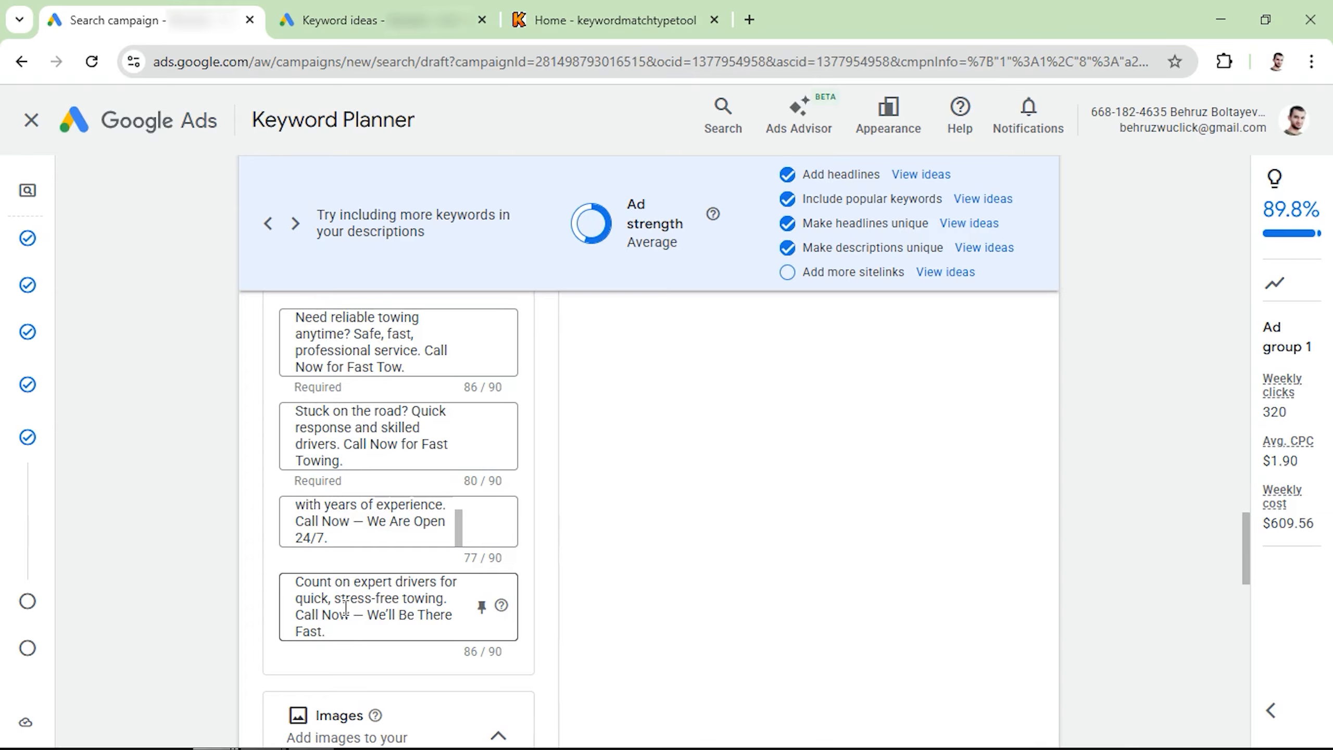
# Step: Pin the headlines "Local Towing Company" and "Tow Truck Ready 24/7" so they show only in position 1
pyautogui.scroll(10, 346, 607)
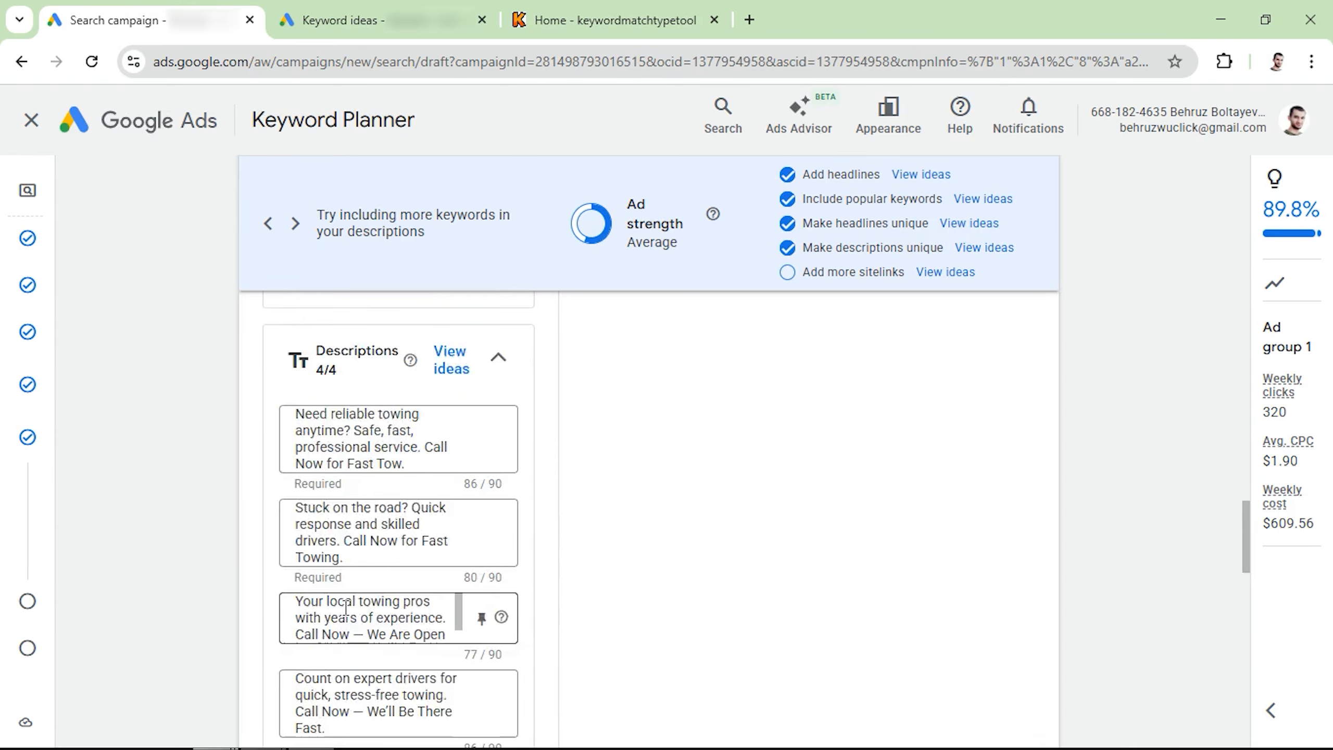
pyautogui.scroll(2, 346, 607)
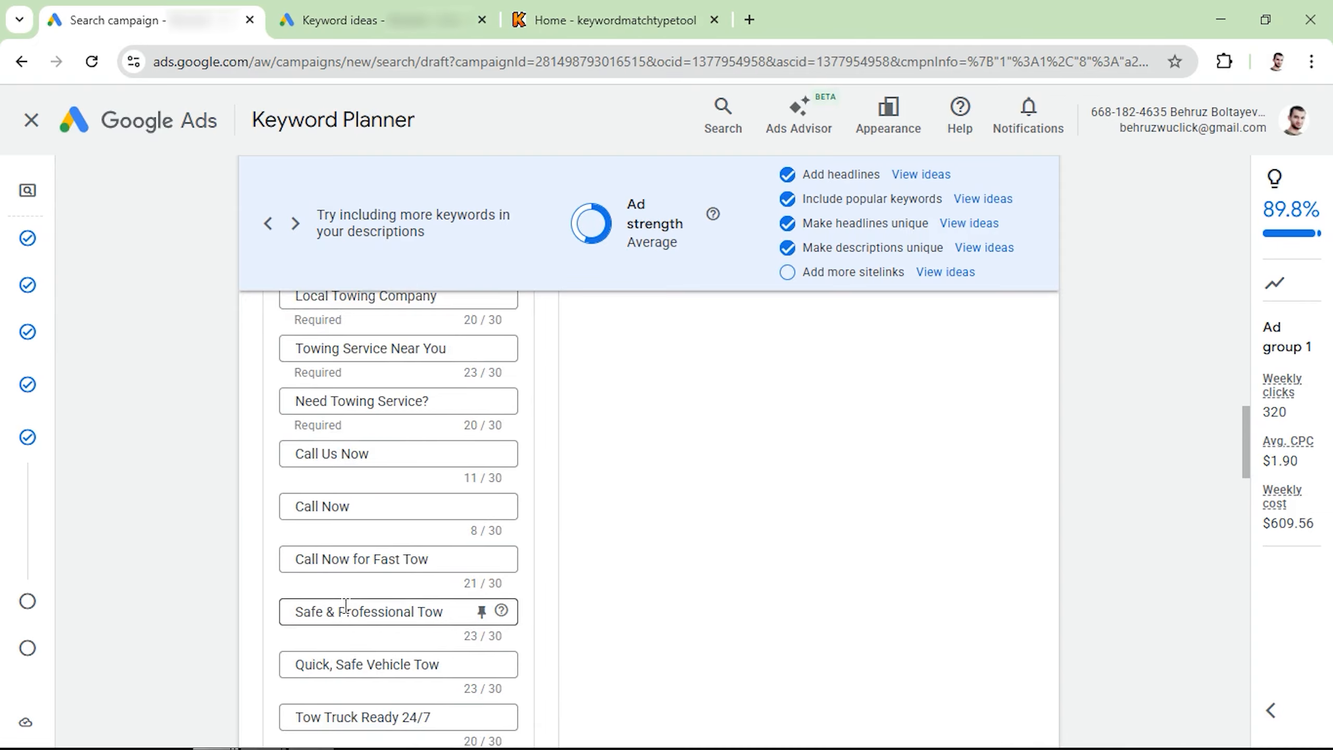
pyautogui.click(481, 465)
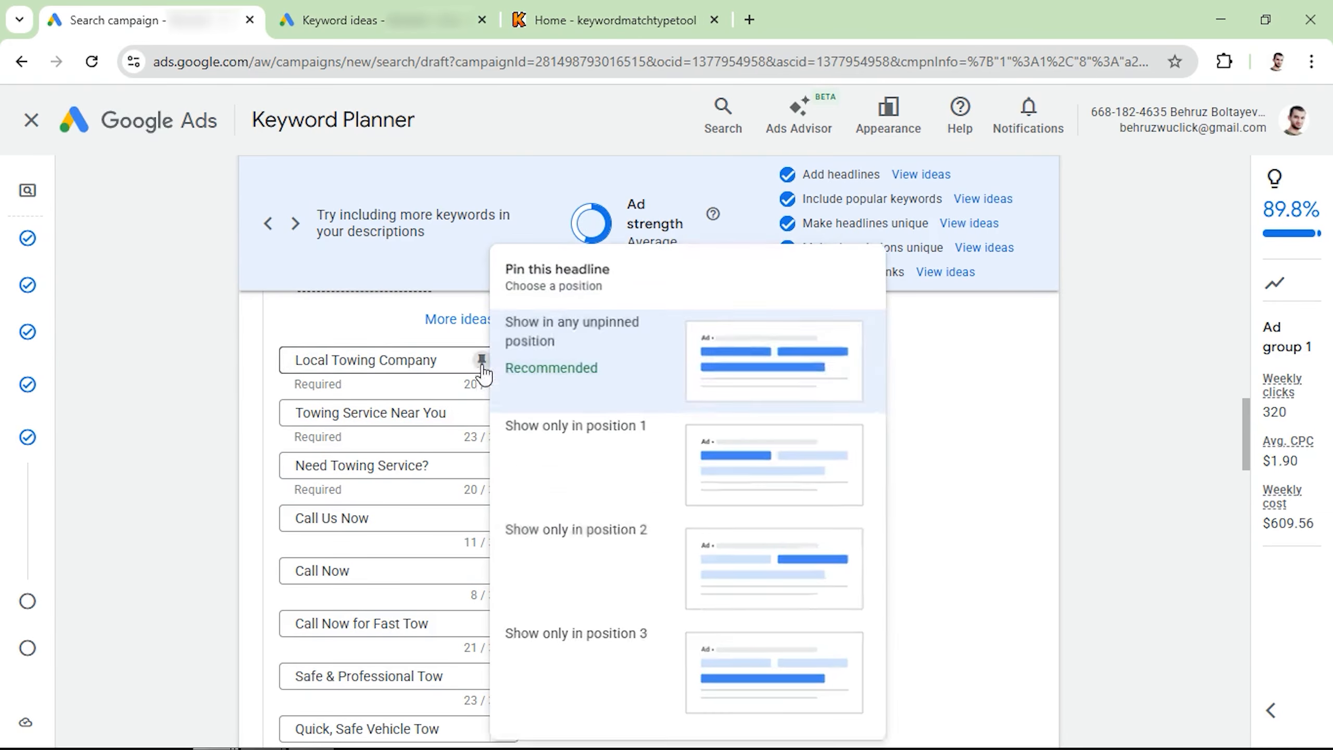
pyautogui.click(551, 431)
pyautogui.scroll(-2, 477, 464)
pyautogui.click(481, 652)
pyautogui.click(542, 381)
pyautogui.scroll(-2, 527, 551)
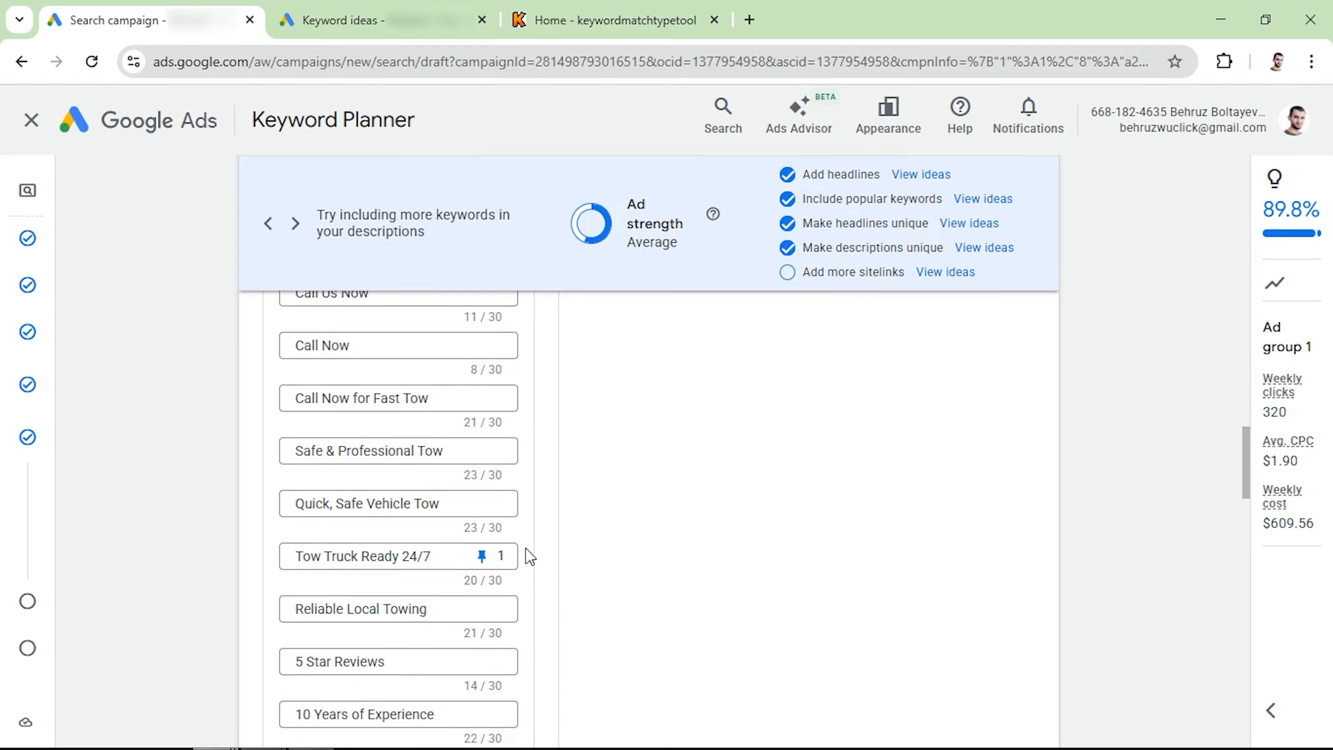
# Step: Pin the headlines "Call Us Now", "Call Now" and "Call Now for Fast Tow" so they show only in position 2
pyautogui.scroll(3, 525, 546)
pyautogui.click(481, 422)
pyautogui.click(529, 445)
pyautogui.click(481, 474)
pyautogui.click(529, 496)
pyautogui.click(481, 527)
pyautogui.click(506, 471)
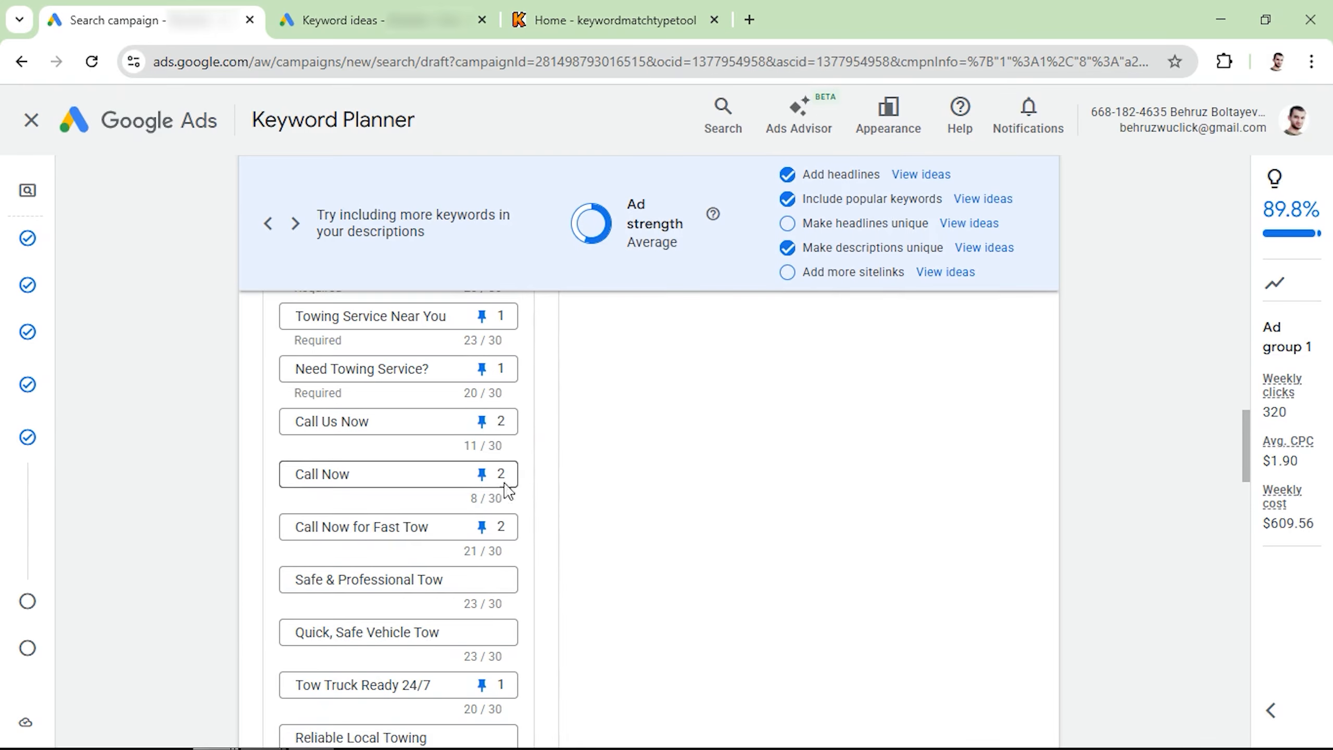
pyautogui.scroll(2, 381, 362)
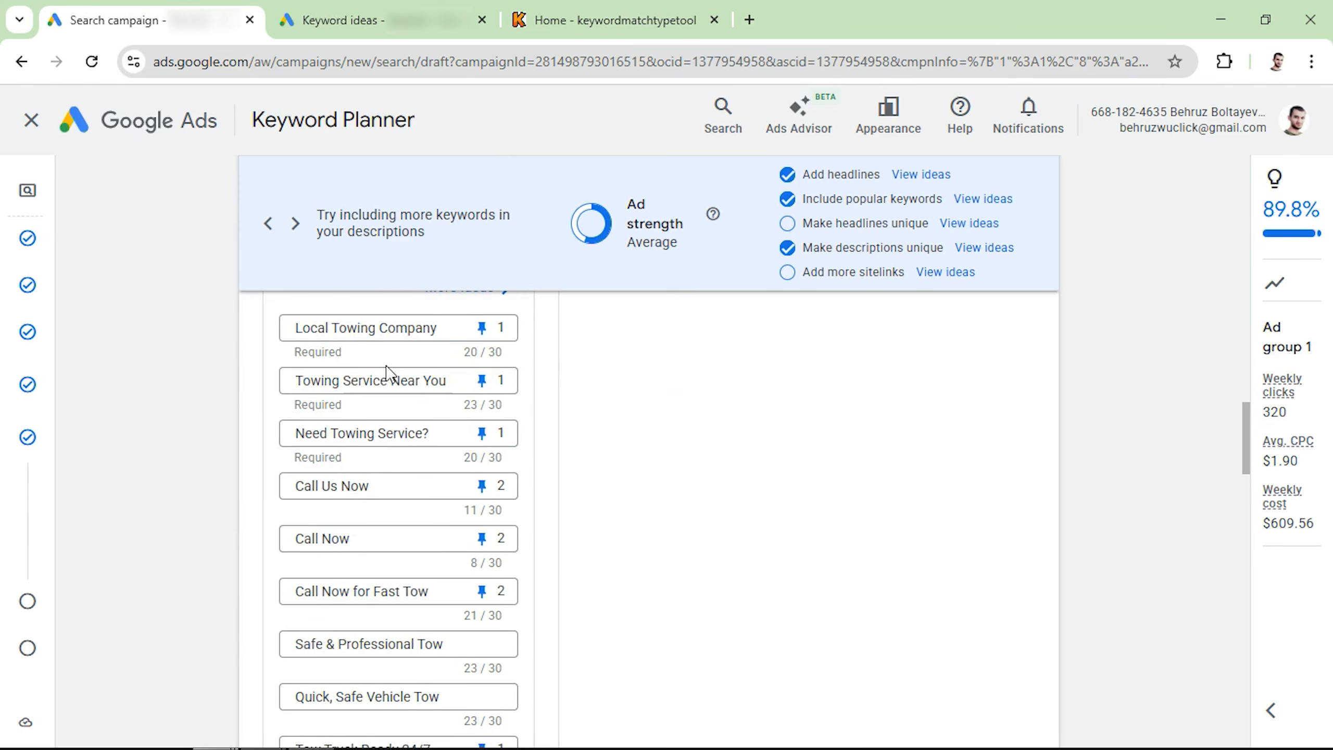
pyautogui.scroll(-1, 387, 374)
pyautogui.scroll(-1, 388, 372)
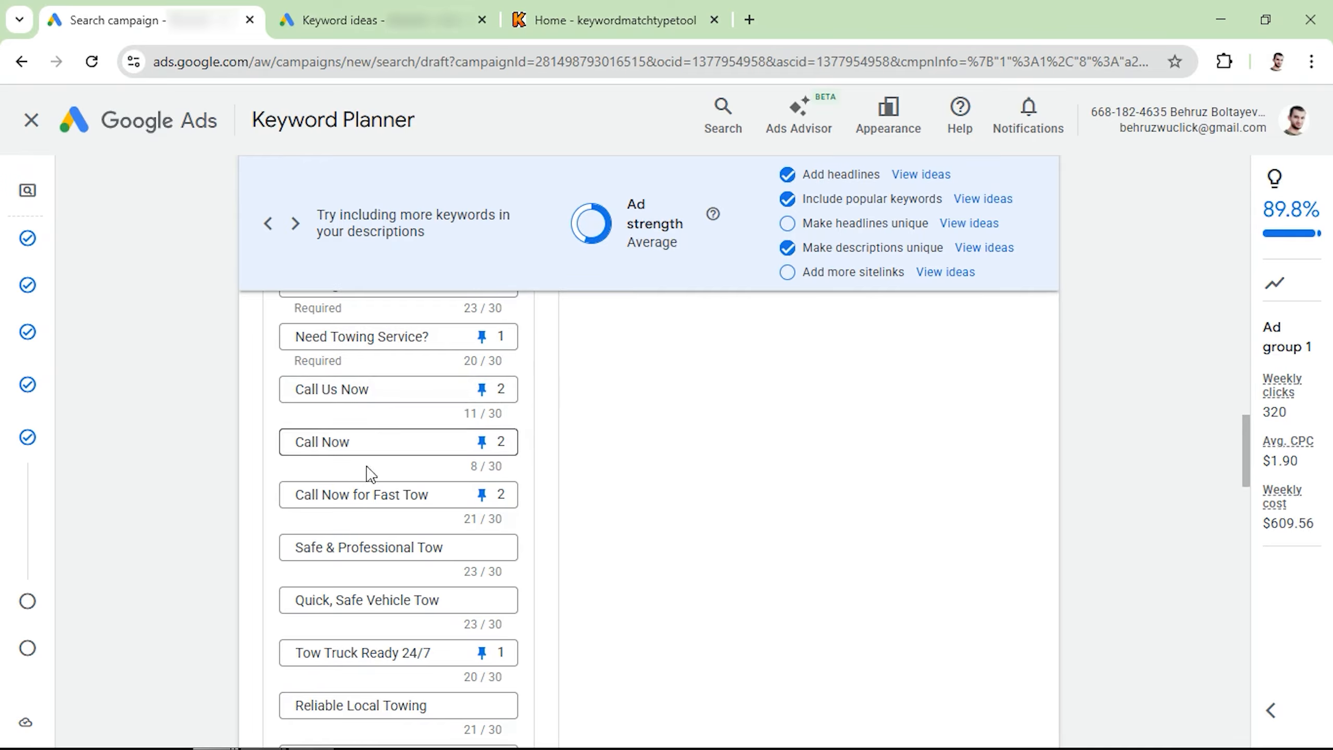
pyautogui.scroll(3, 393, 563)
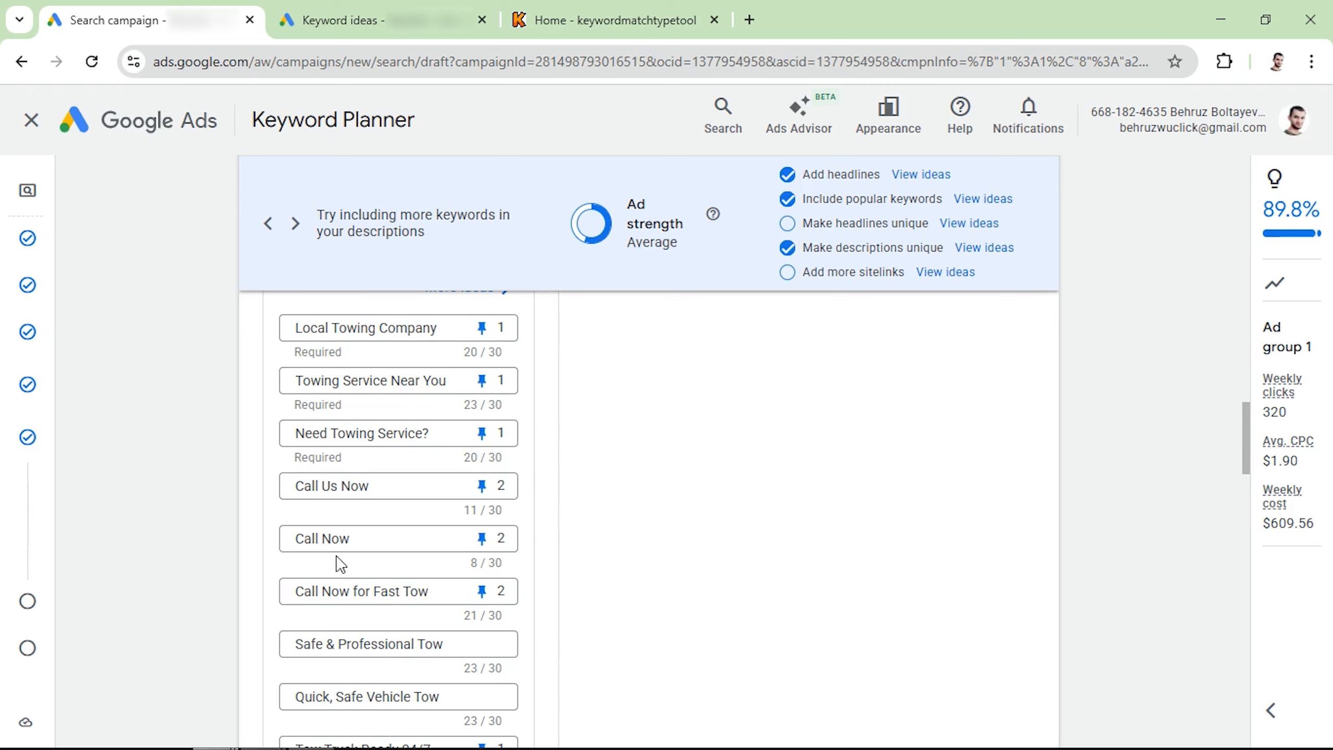
# Step: Add three tow truck photos and the "handsome-senior-man" photo from the asset library to the campaign and save them
pyautogui.scroll(-8, 340, 563)
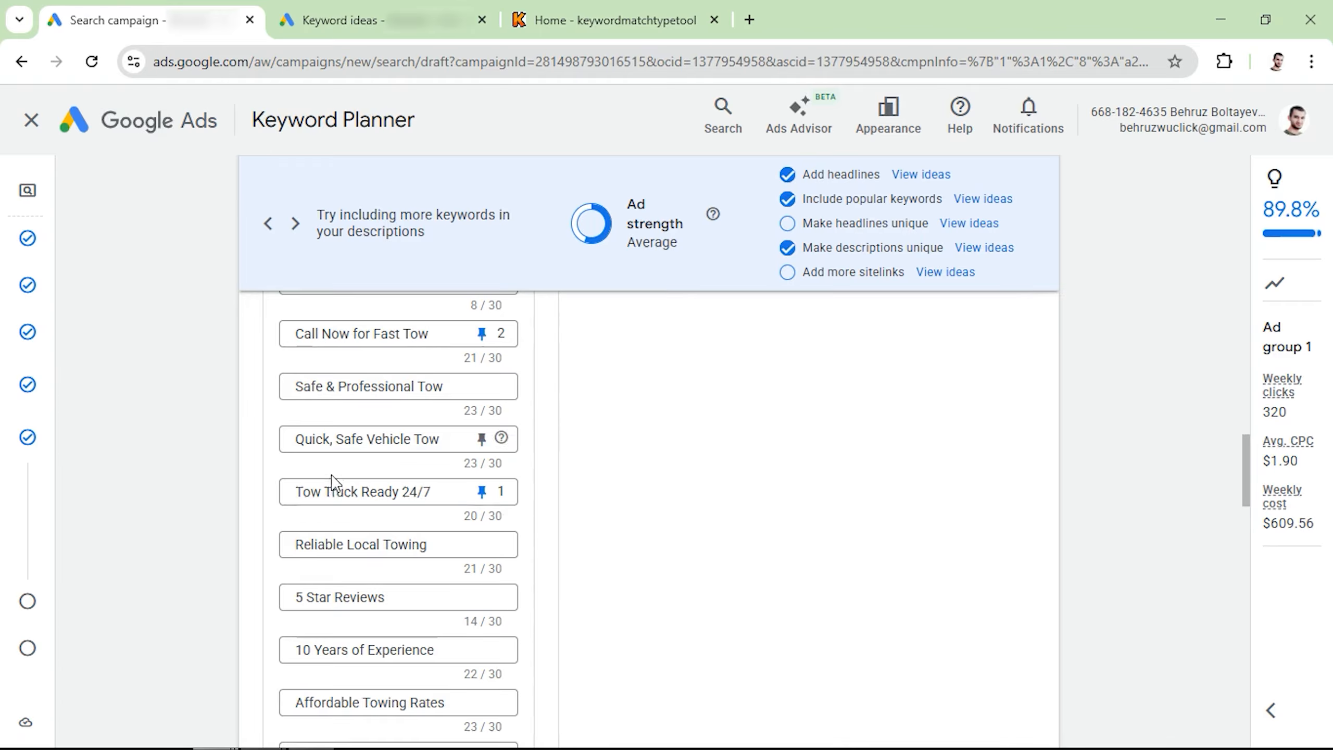
pyautogui.scroll(-15, 332, 480)
pyautogui.scroll(-11, 333, 477)
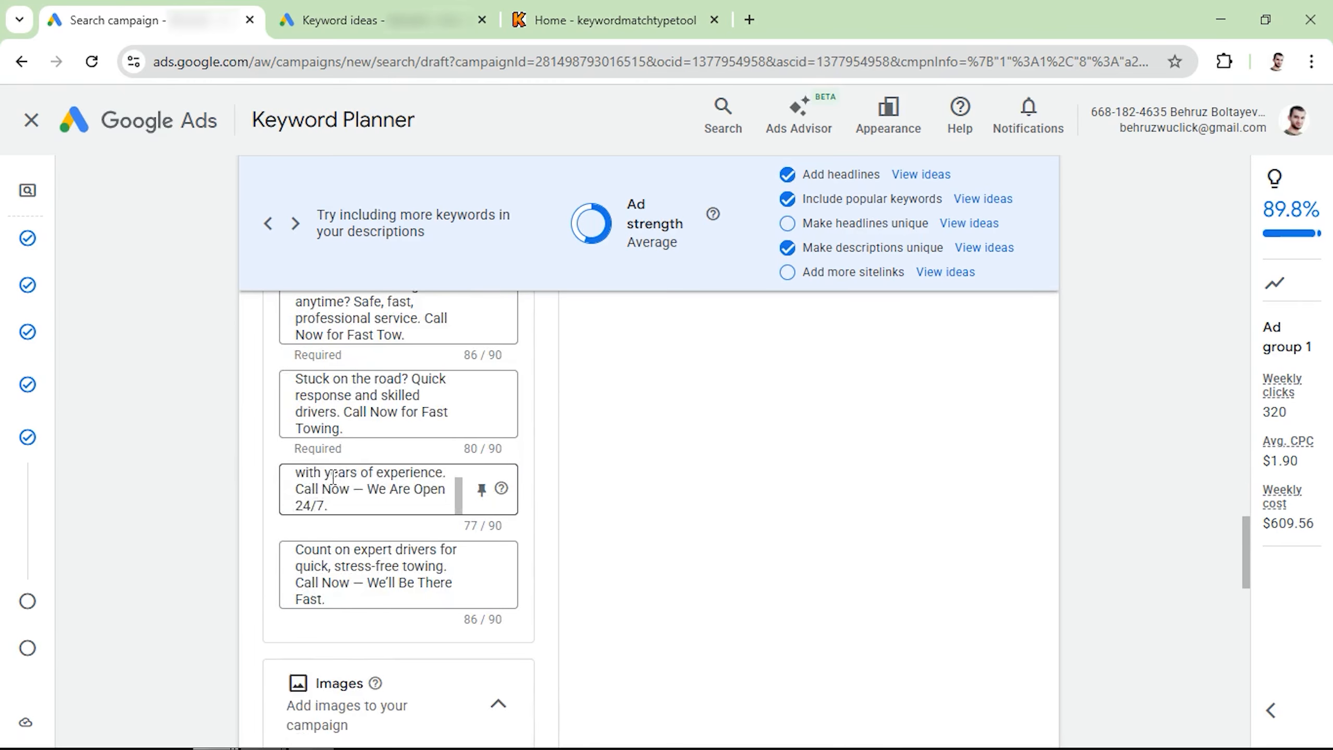
pyautogui.scroll(-5, 301, 500)
pyautogui.scroll(1, 357, 514)
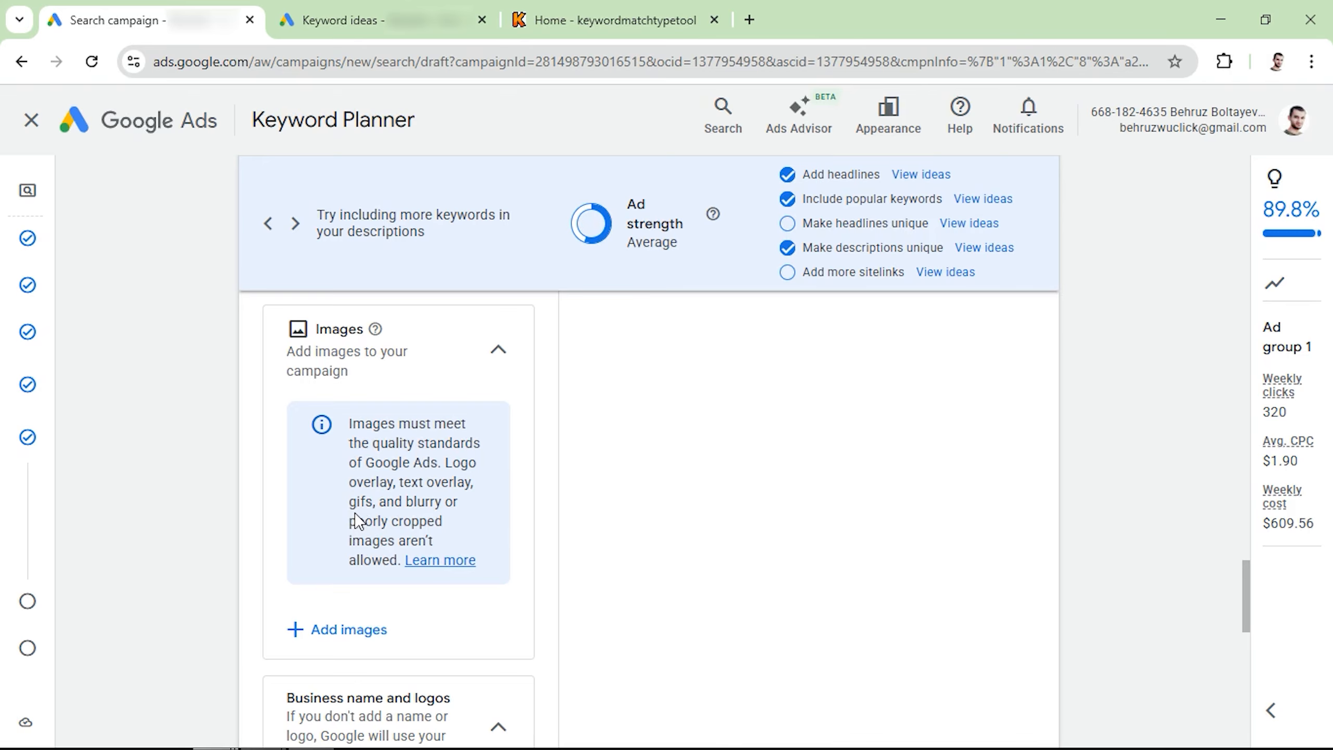
pyautogui.click(342, 630)
pyautogui.click(982, 358)
pyautogui.scroll(-2, 986, 368)
pyautogui.click(1006, 402)
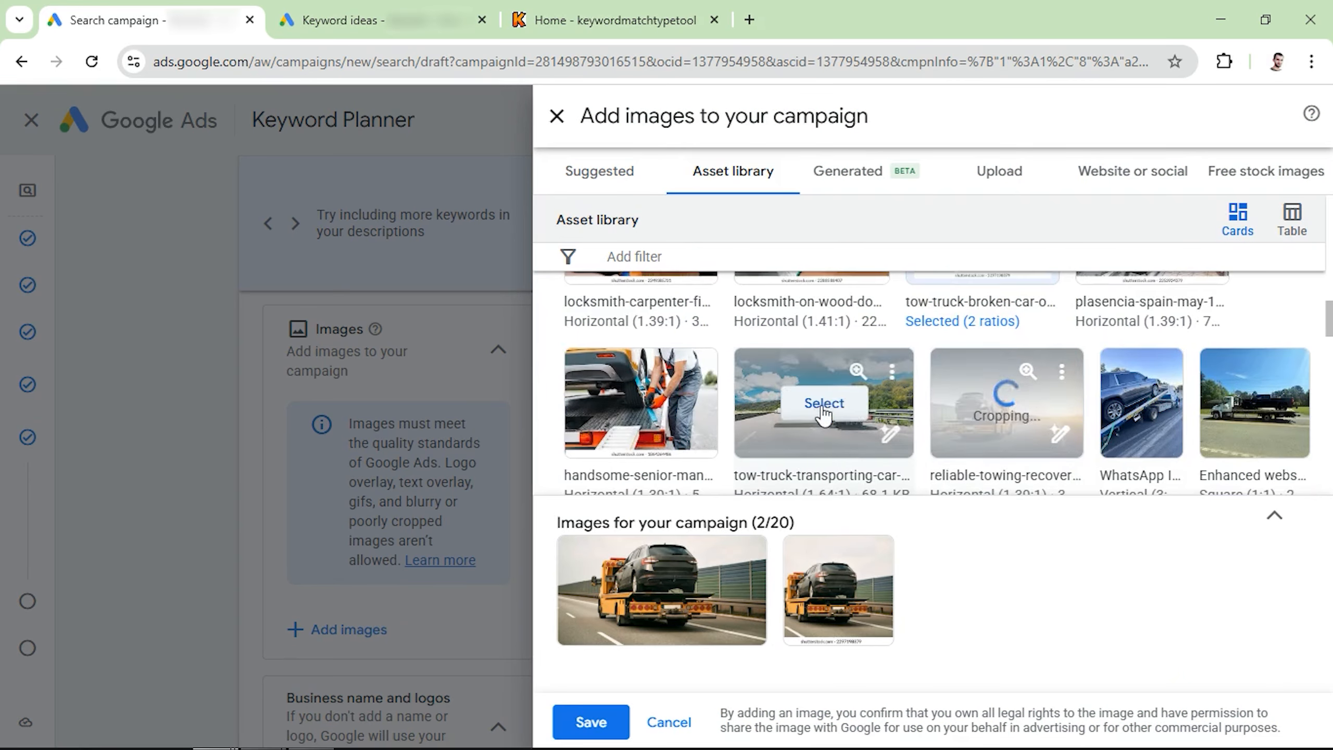
pyautogui.click(823, 402)
pyautogui.click(641, 402)
pyautogui.click(591, 721)
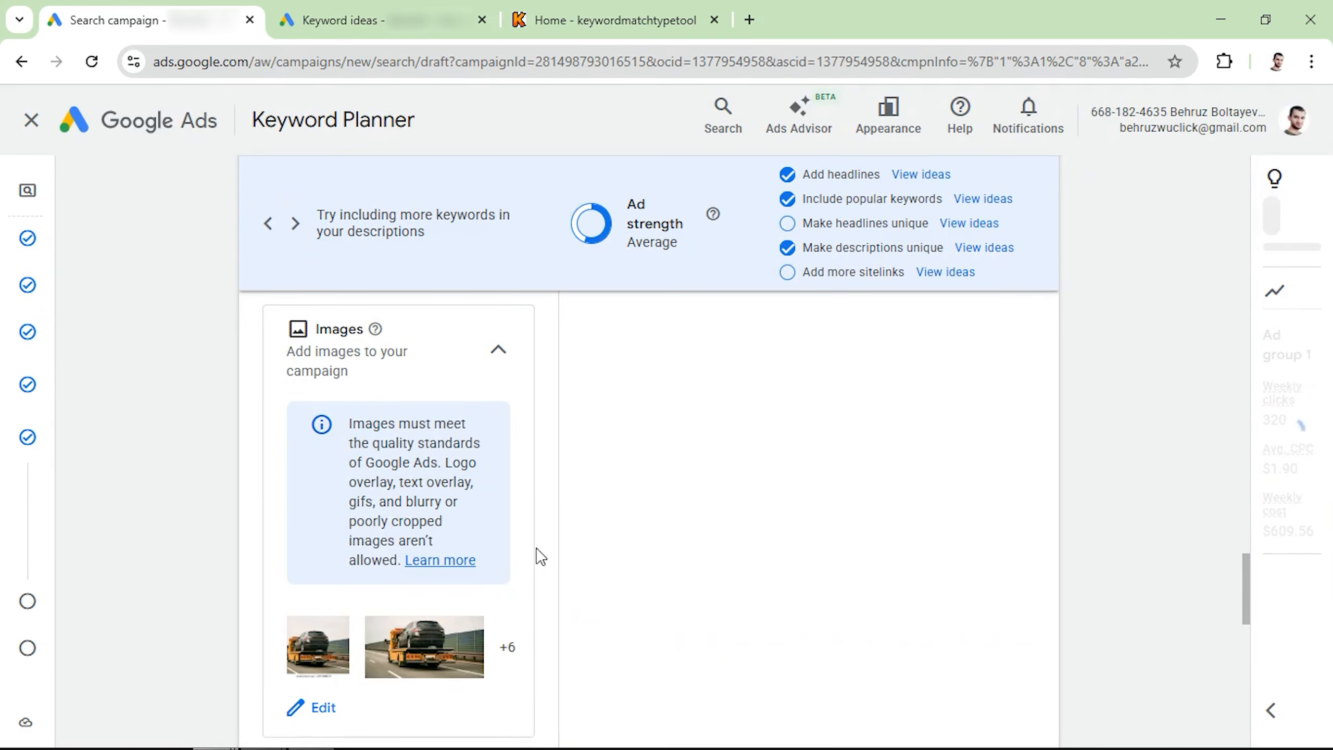
# Step: Create and save six campaign sitelinks: Contact, Services, Reviews, About, "Need help now?" and "24/7 Towing Services"
pyautogui.scroll(-5, 423, 483)
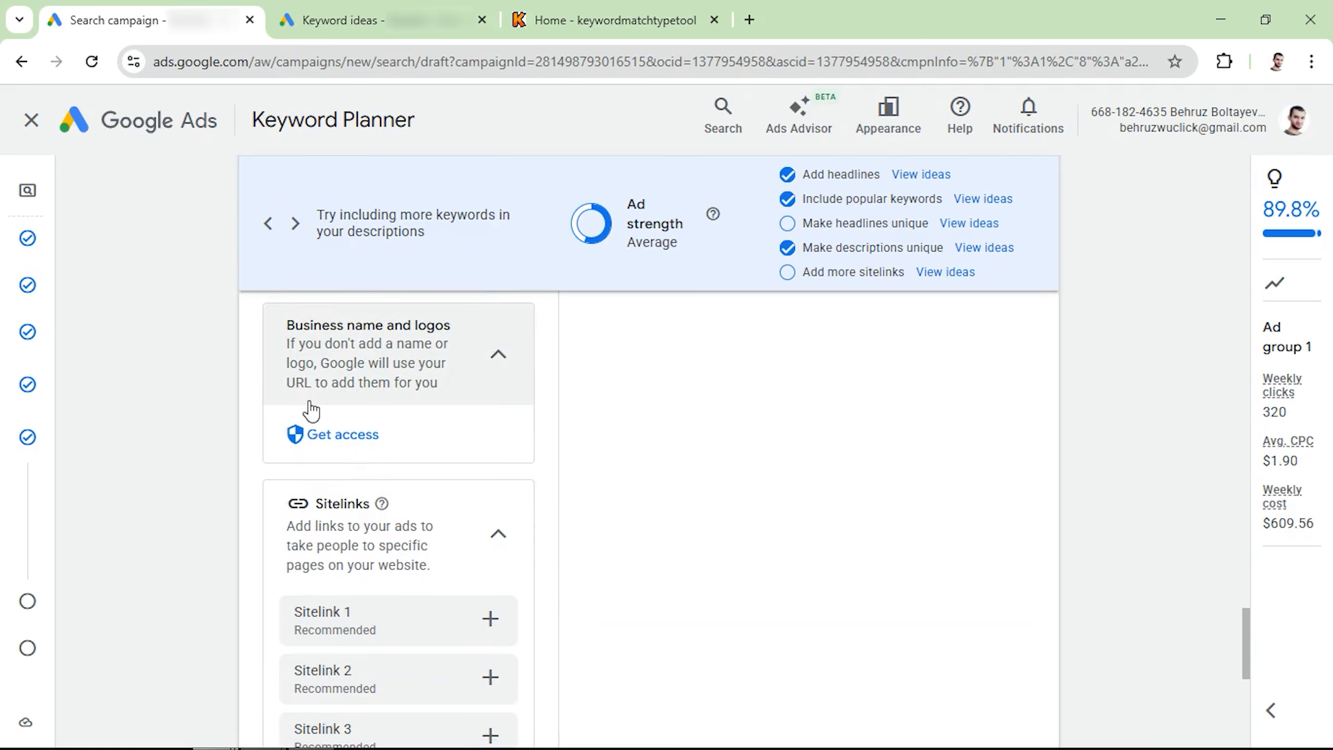
pyautogui.scroll(-3, 312, 410)
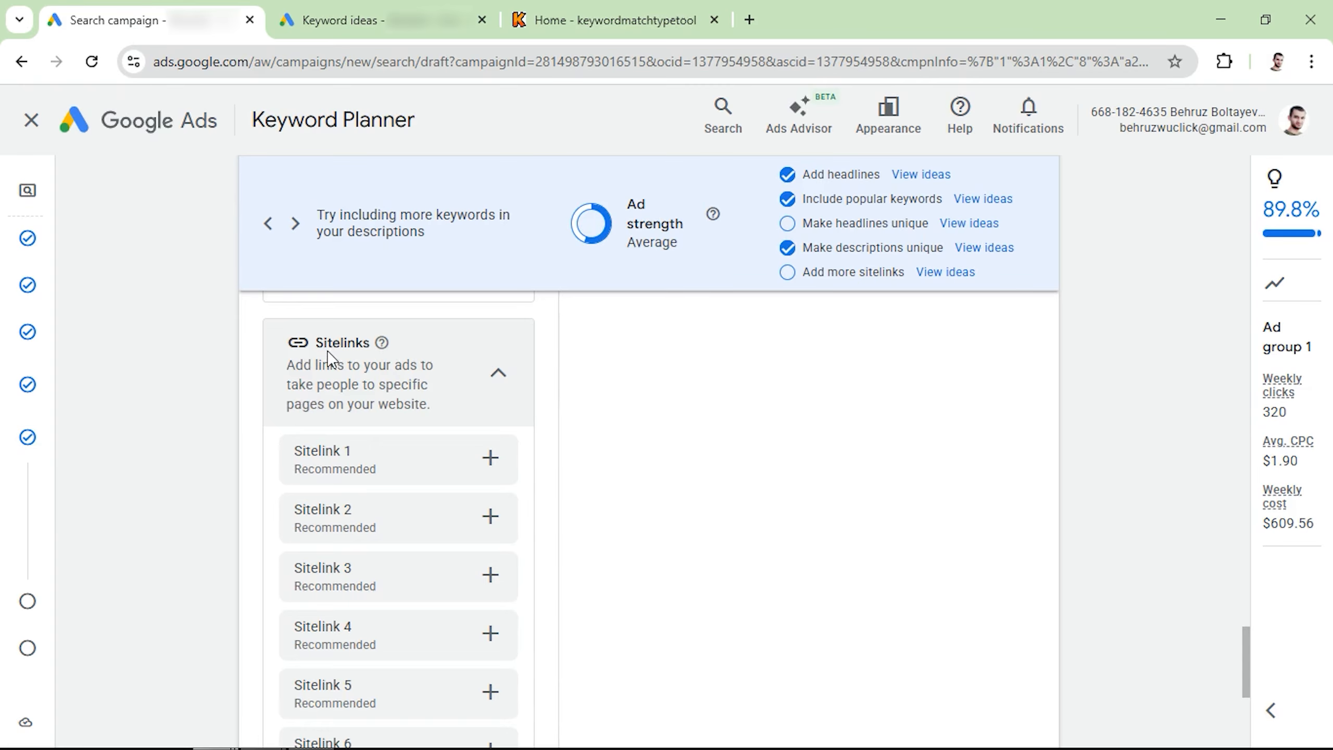
pyautogui.scroll(-4, 328, 360)
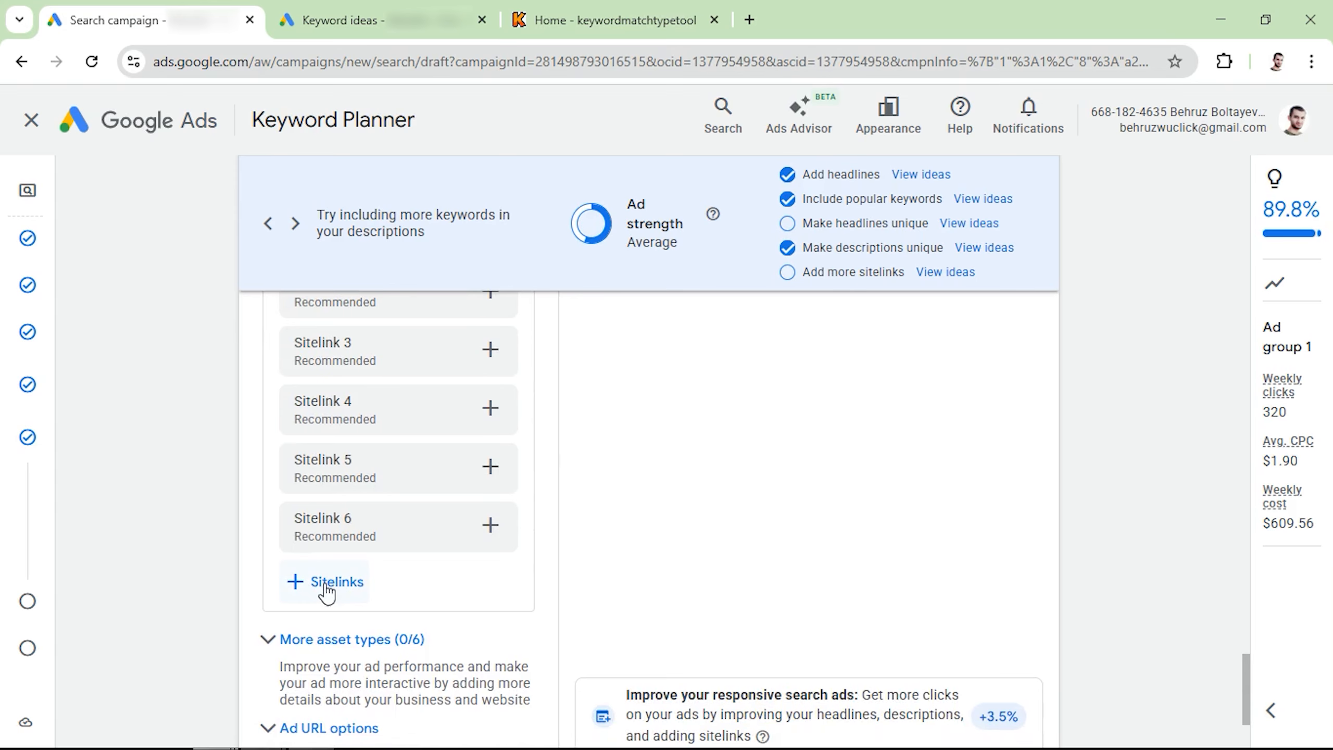
pyautogui.click(326, 583)
pyautogui.click(1273, 170)
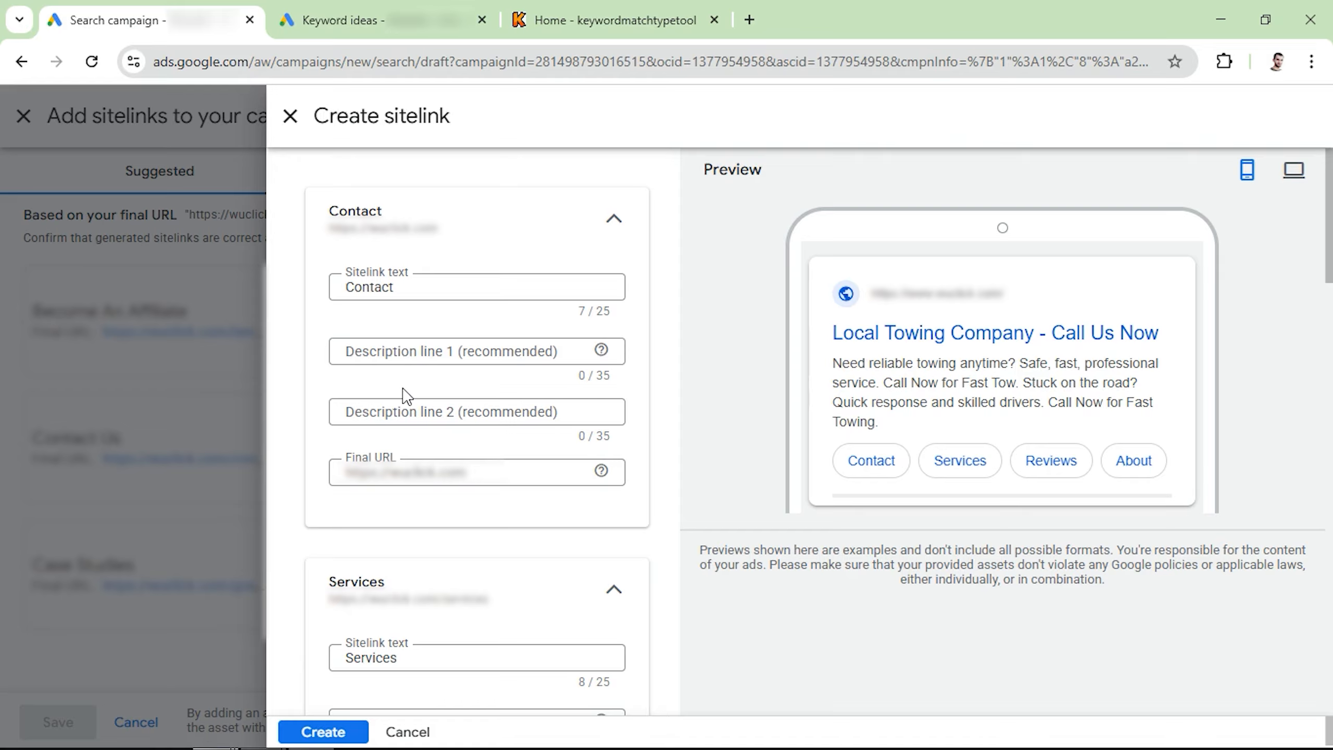
pyautogui.click(334, 730)
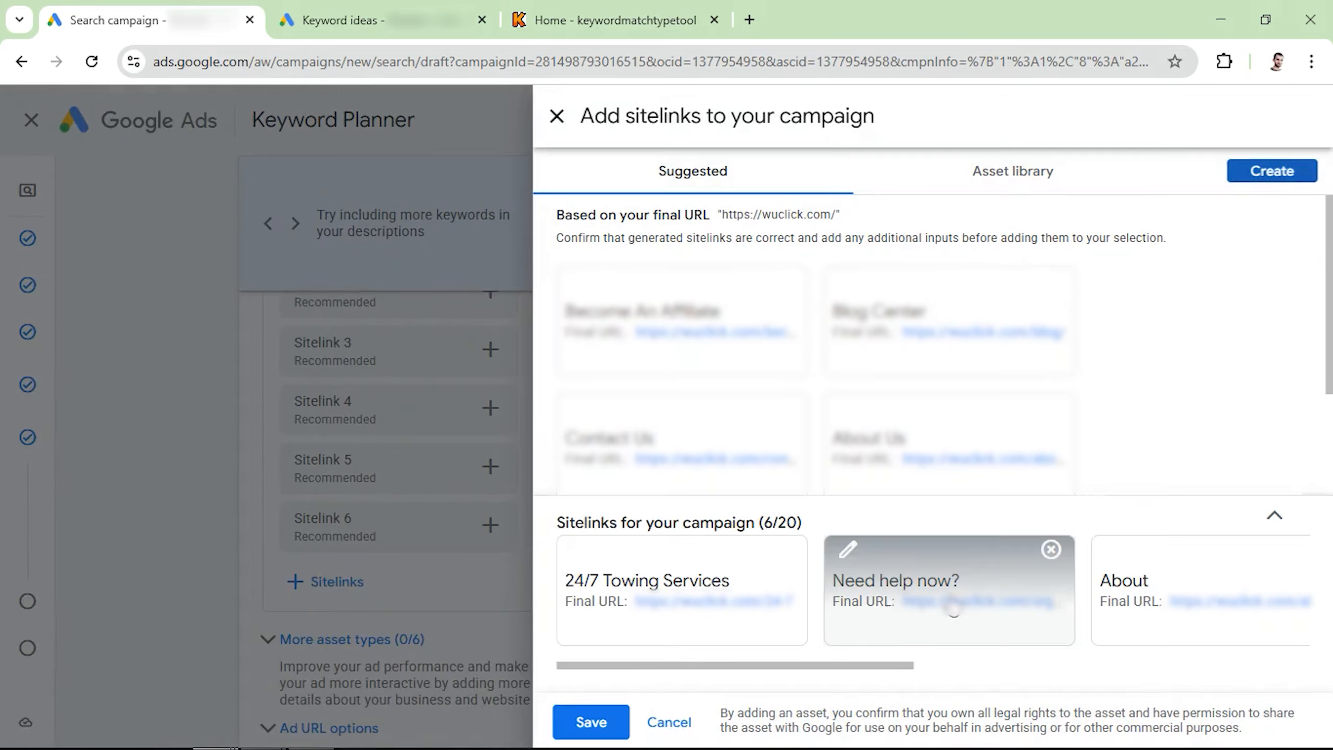
pyautogui.click(592, 721)
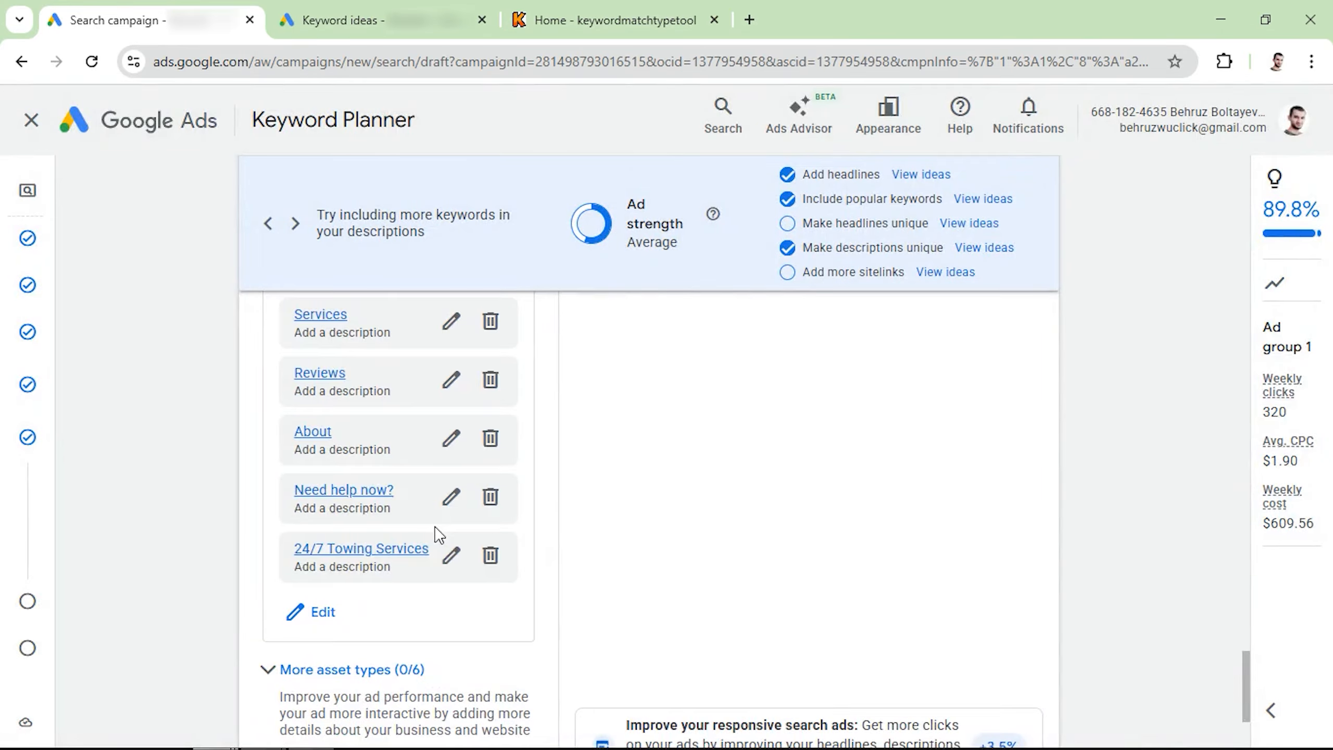
# Step: Start a new structured snippet for the campaign with the English header "Types"
pyautogui.scroll(-3, 414, 530)
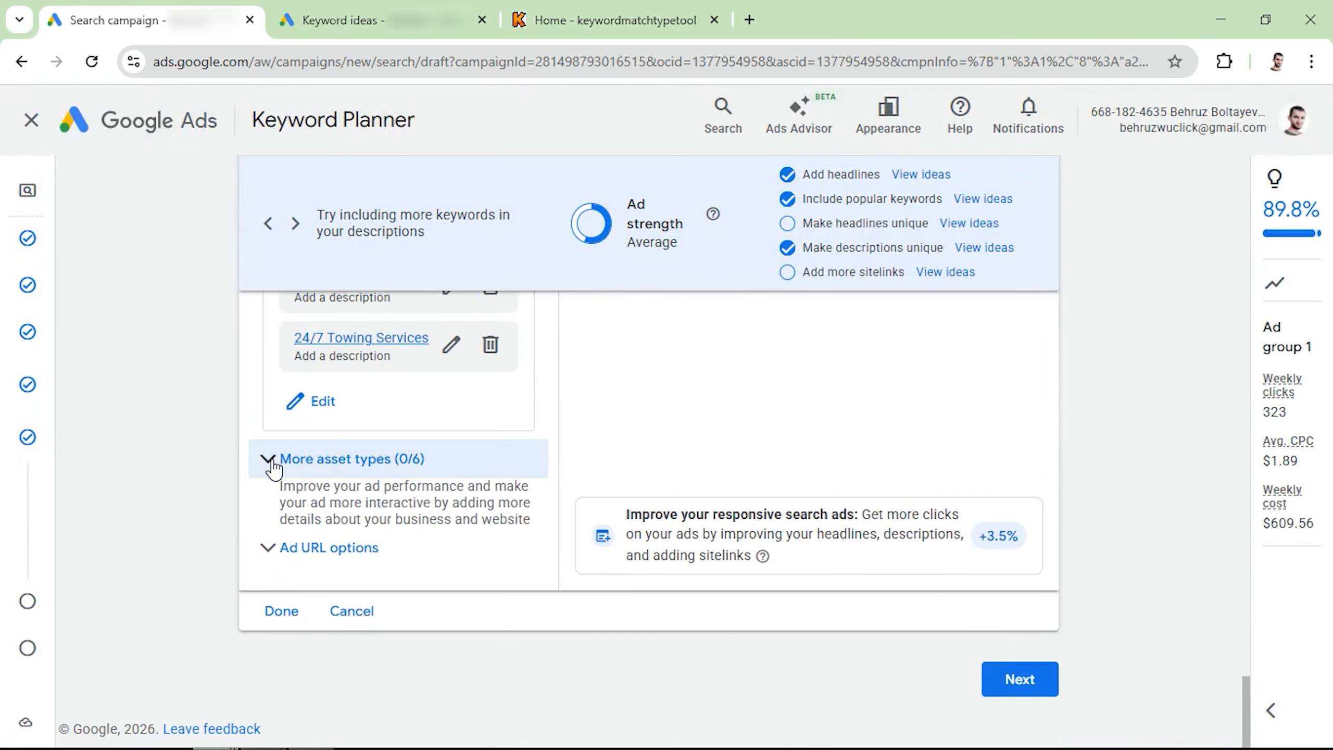
pyautogui.click(269, 459)
pyautogui.scroll(-2, 341, 465)
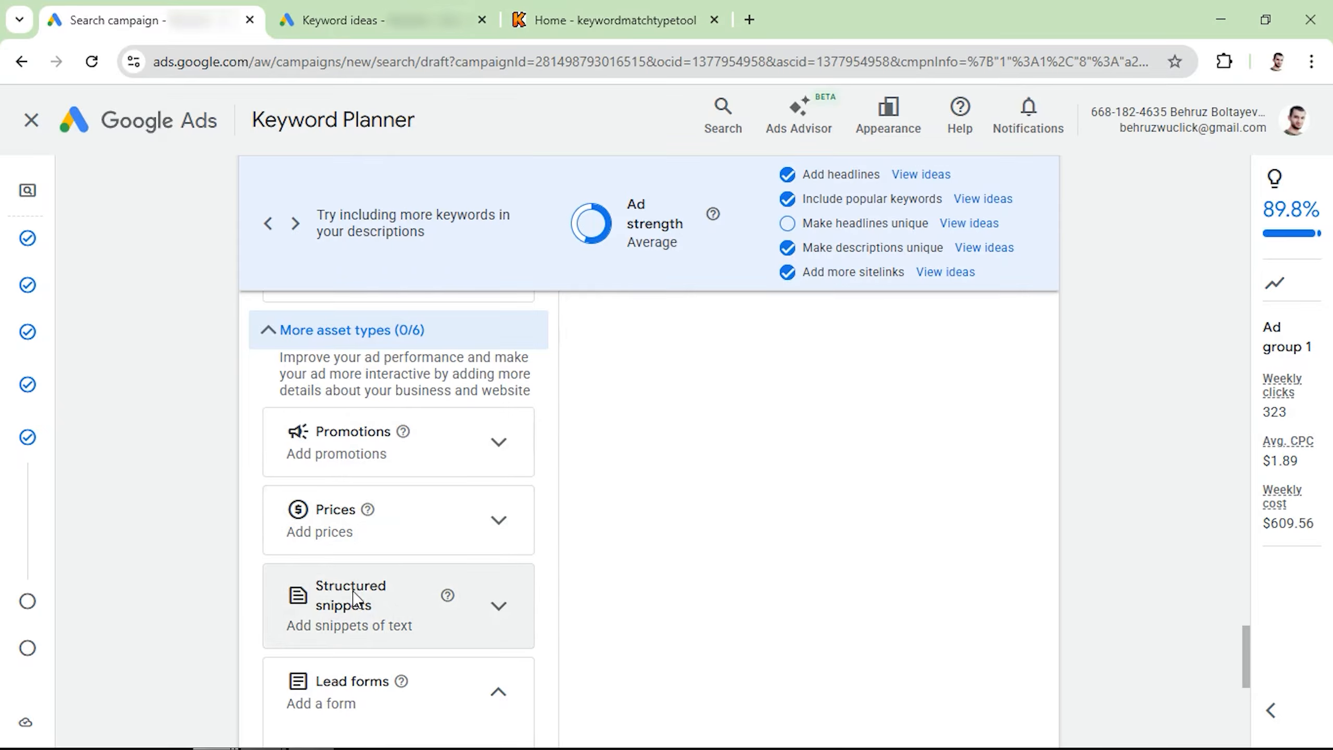
pyautogui.click(499, 610)
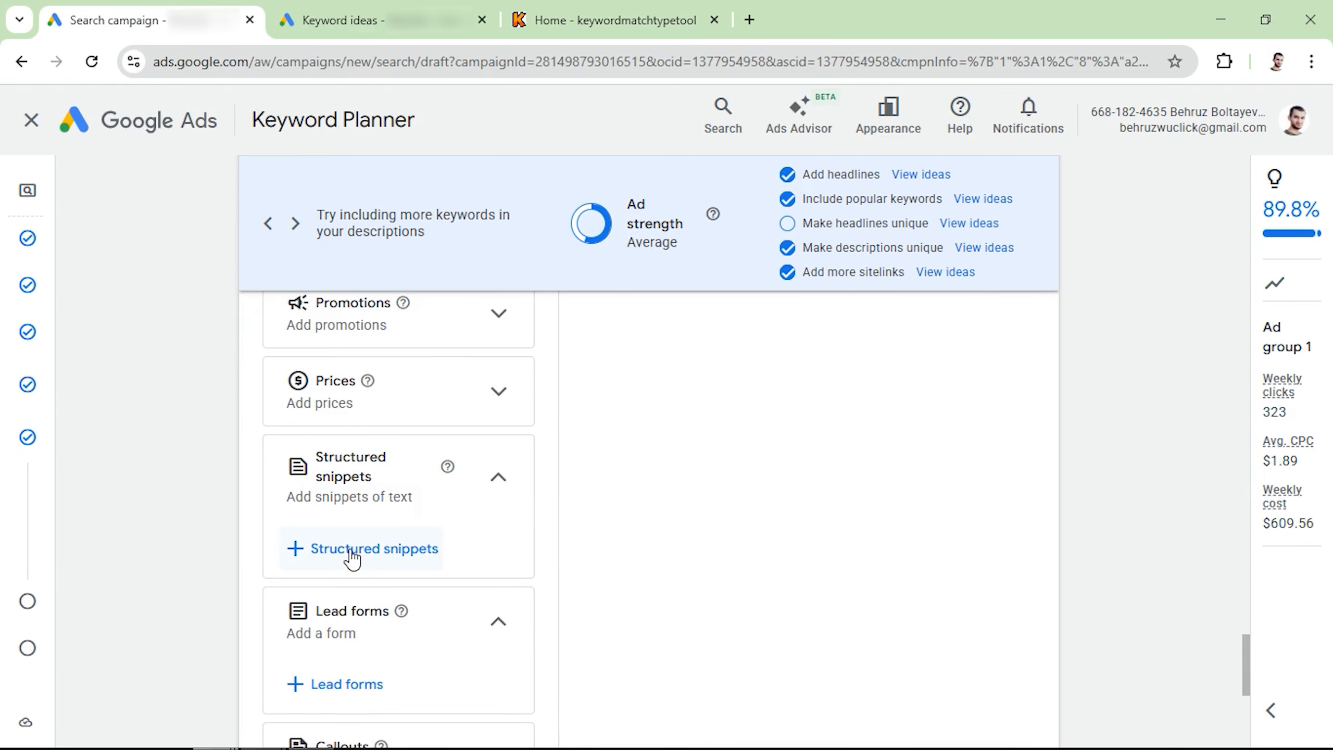
pyautogui.click(352, 551)
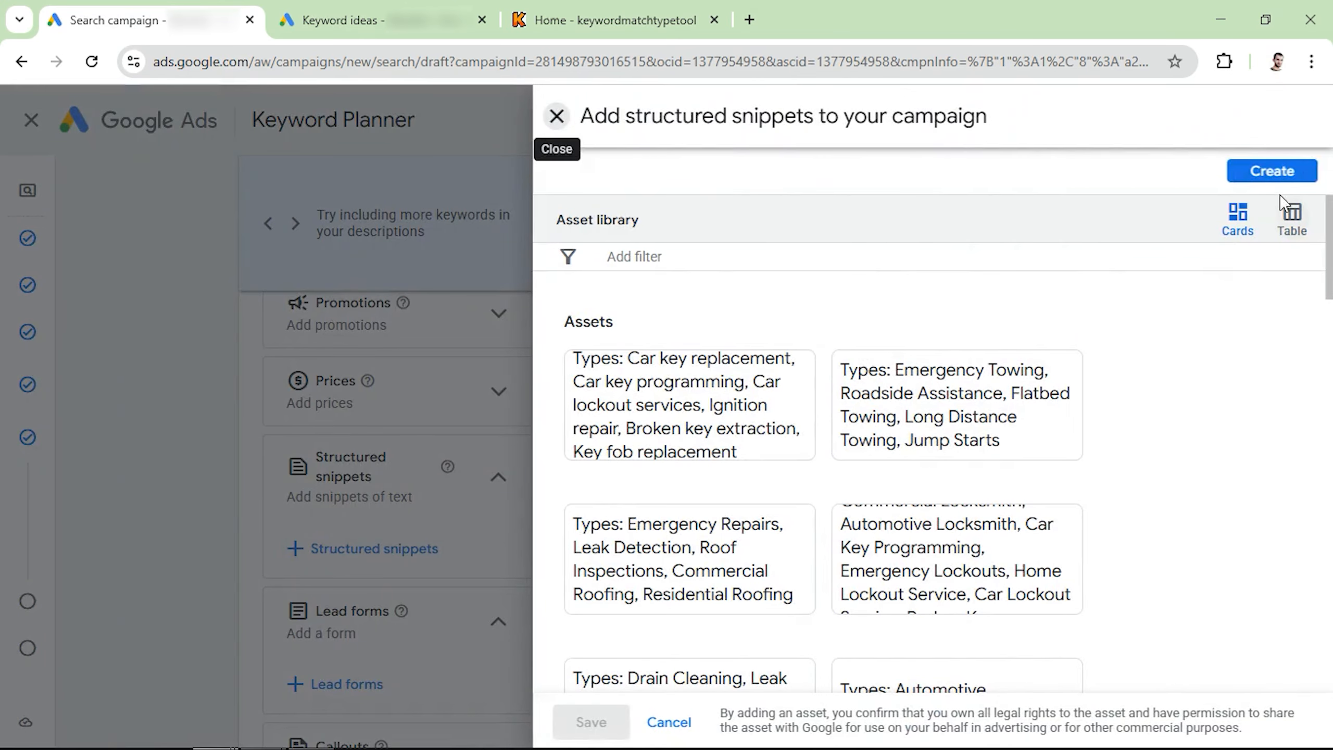
pyautogui.click(1274, 174)
pyautogui.click(449, 221)
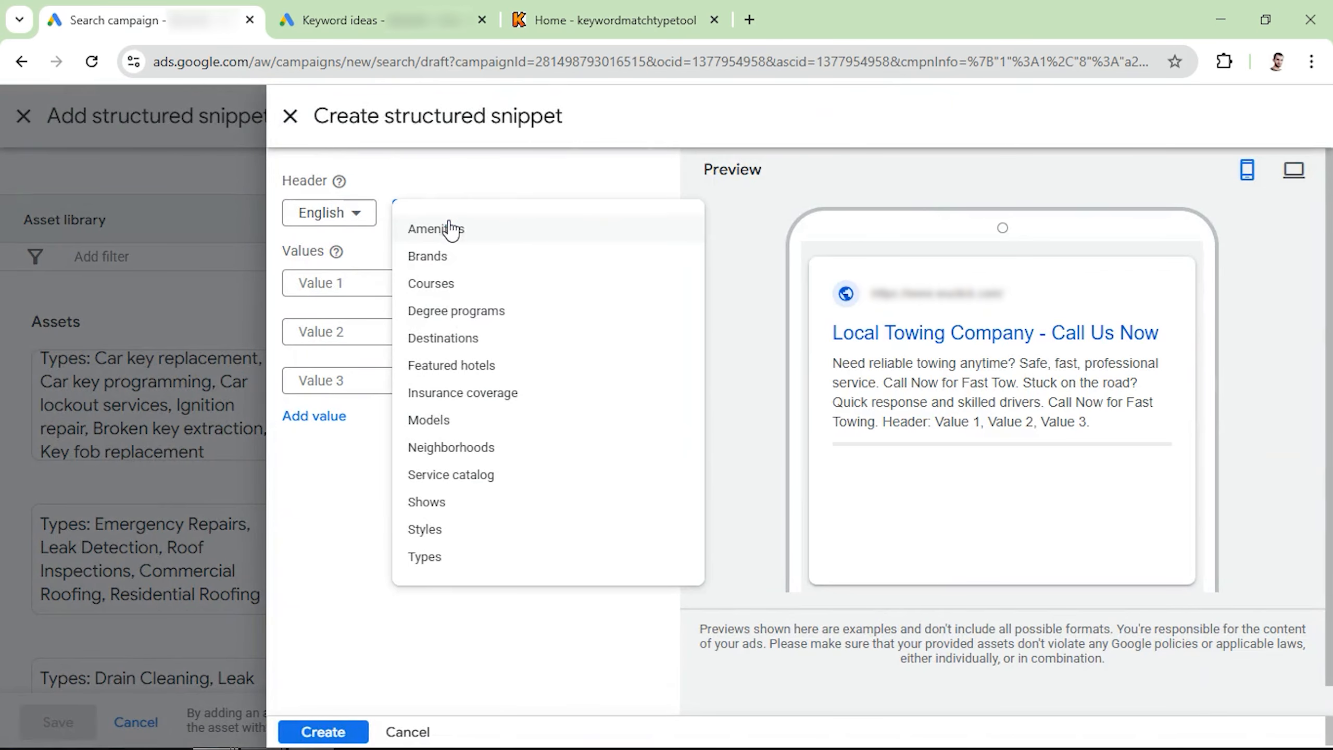
pyautogui.click(444, 558)
# Step: Enter the snippet values Emergency Towing, Light Duty Towing, Flatbed Towing, Roadside Assistance, Long Distance Towing and Local Towing, and save the snippet to the campaign
pyautogui.click(339, 284)
pyautogui.click(339, 332)
pyautogui.click(336, 381)
pyautogui.click(315, 416)
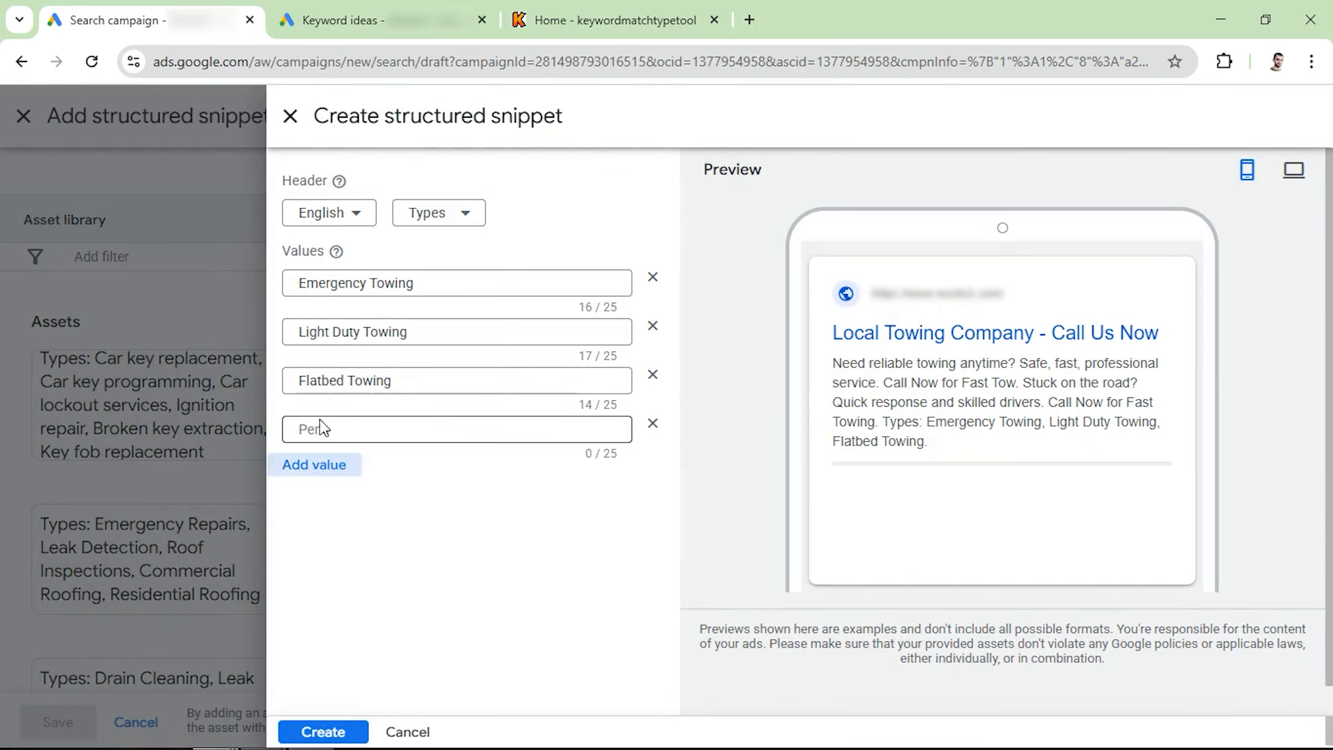
pyautogui.click(321, 428)
pyautogui.click(315, 465)
pyautogui.click(315, 513)
pyautogui.click(337, 518)
pyautogui.write('Local Towing')
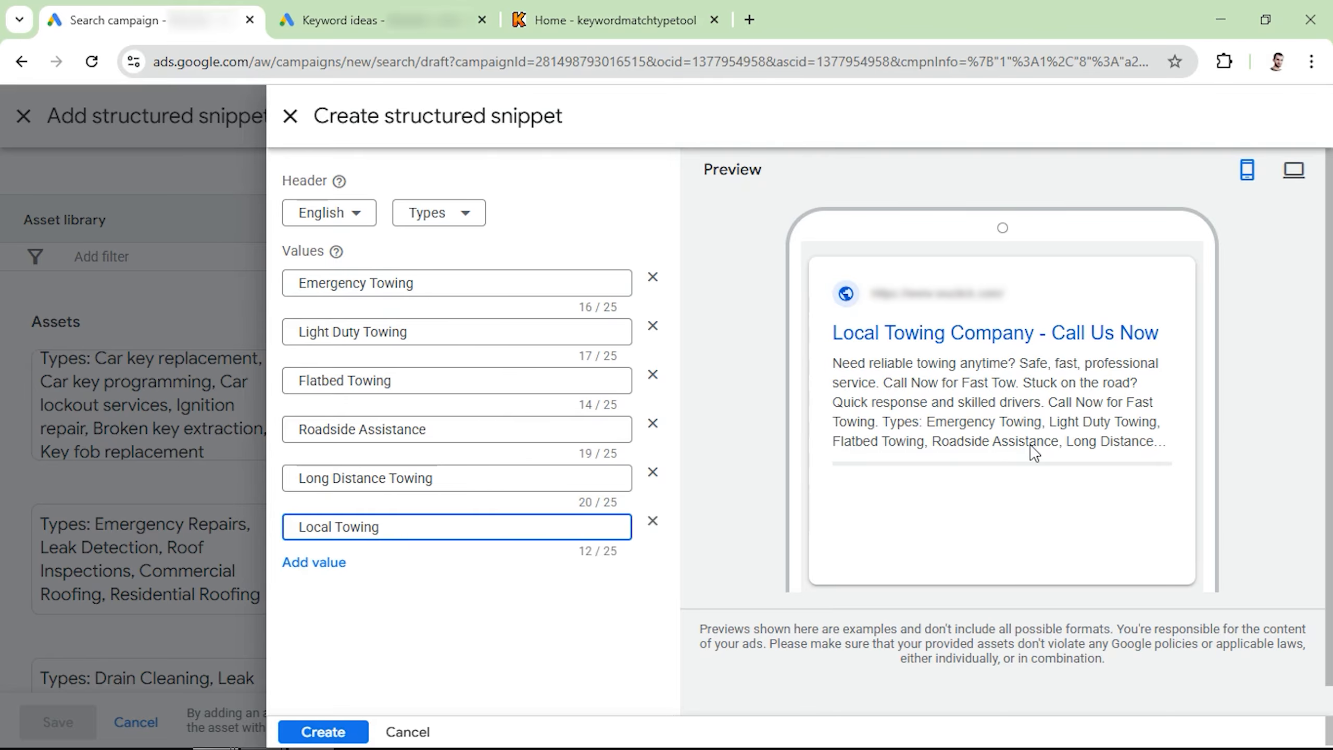
pyautogui.click(334, 725)
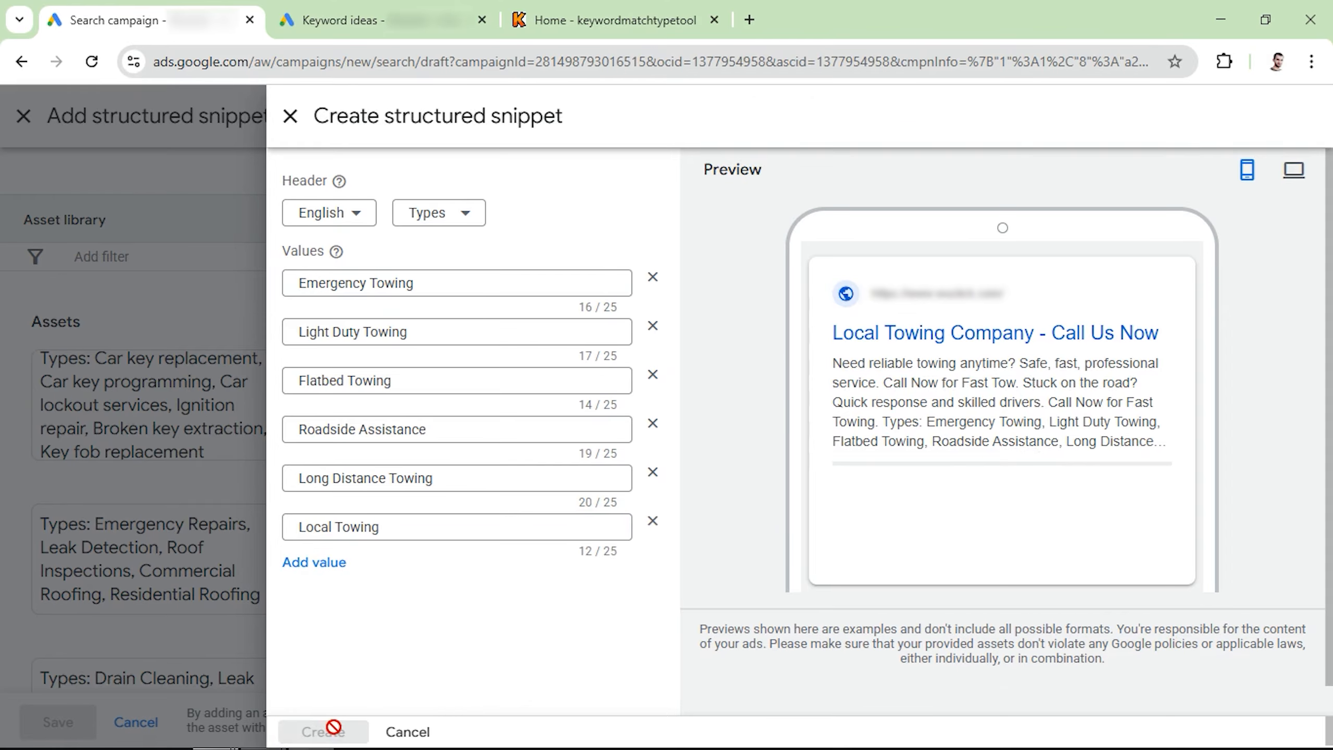
pyautogui.click(591, 723)
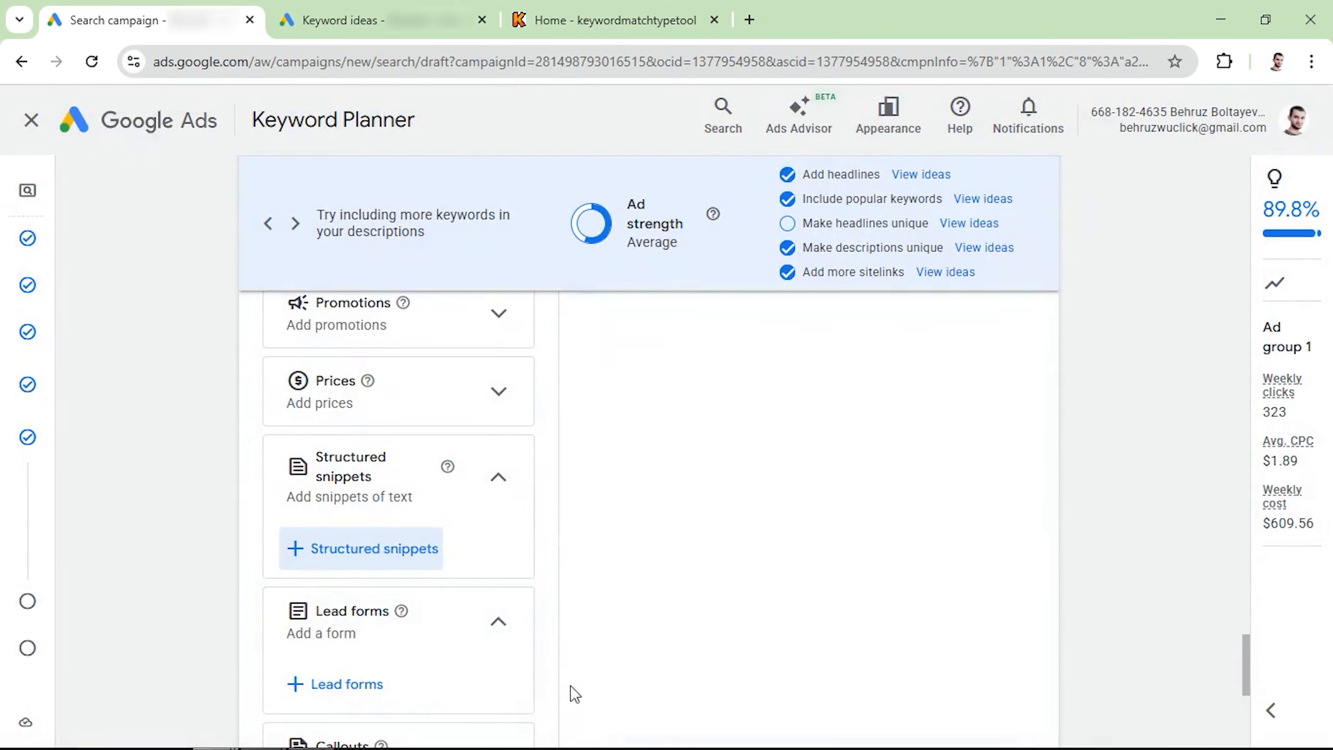
# Step: Select the existing callouts "Trusted service", "5 Star Reviews", "Free Quotes" and "Quick Services" for the campaign
pyautogui.scroll(-4, 415, 551)
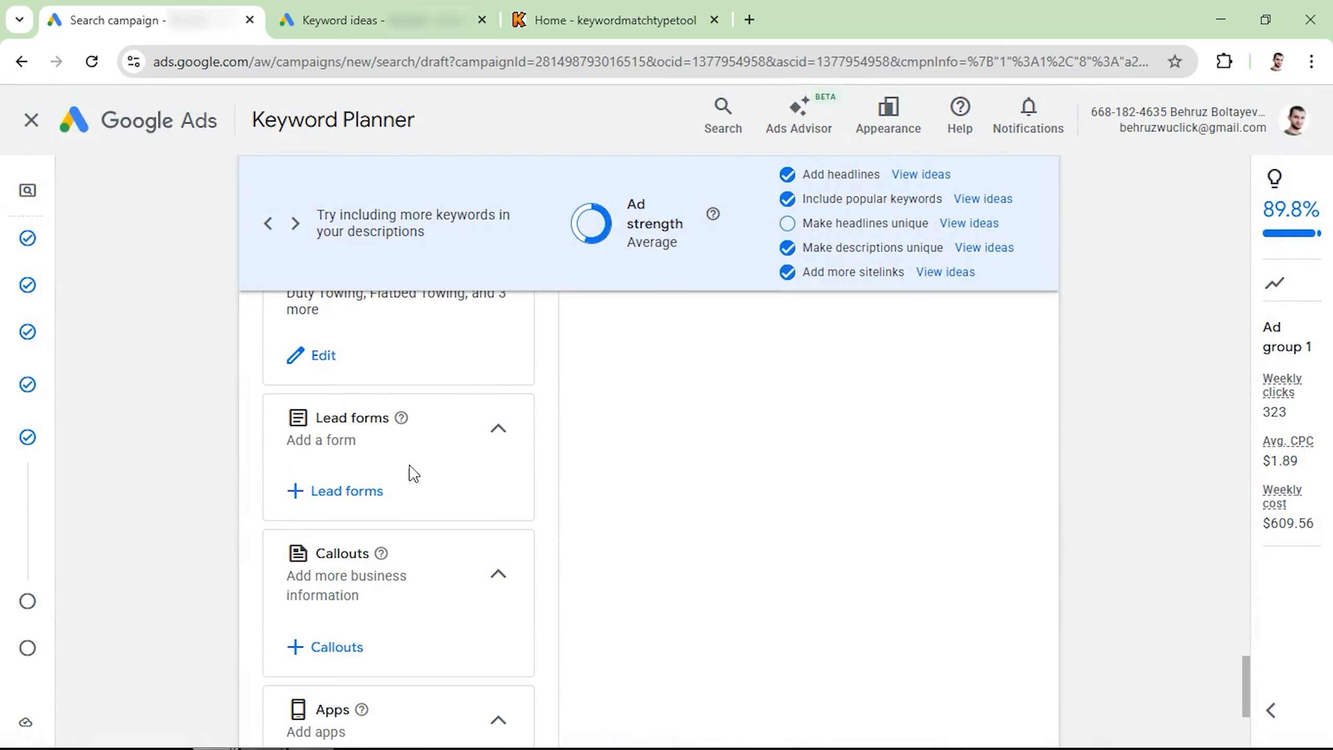
pyautogui.scroll(-1, 341, 572)
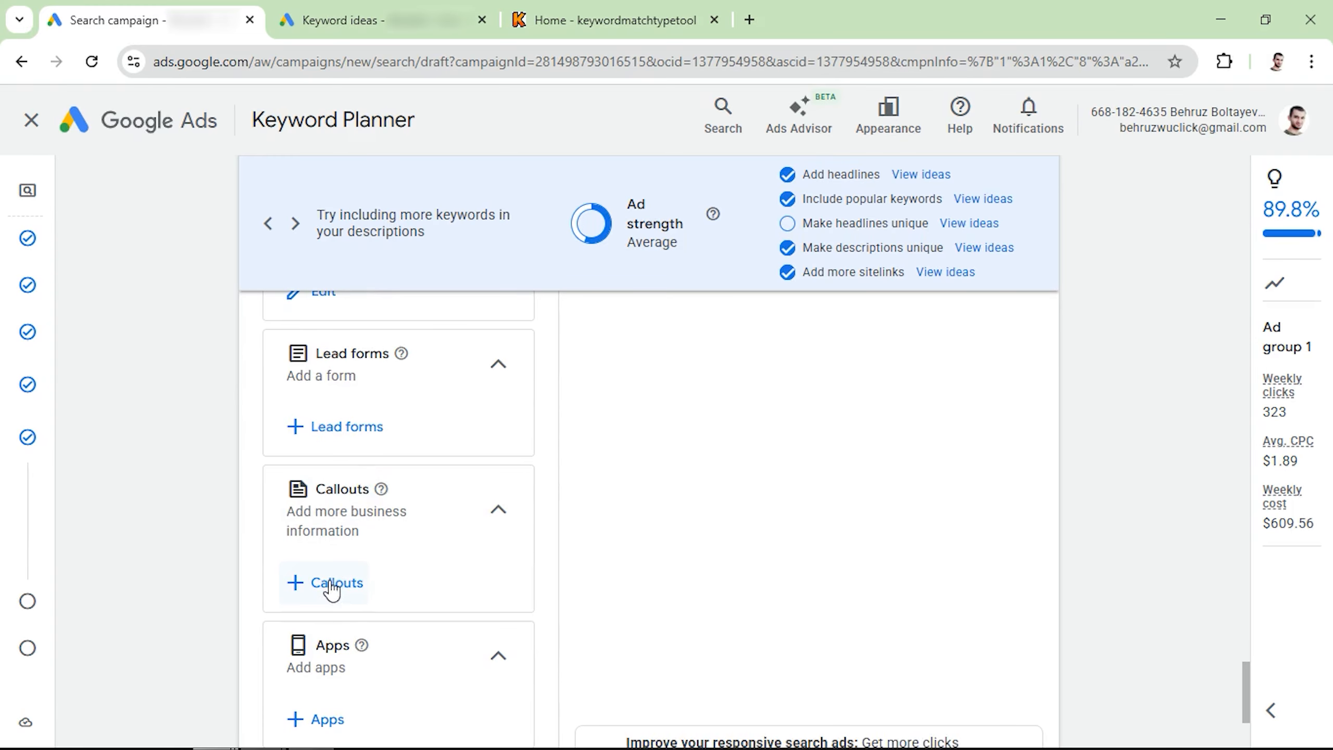
pyautogui.click(337, 583)
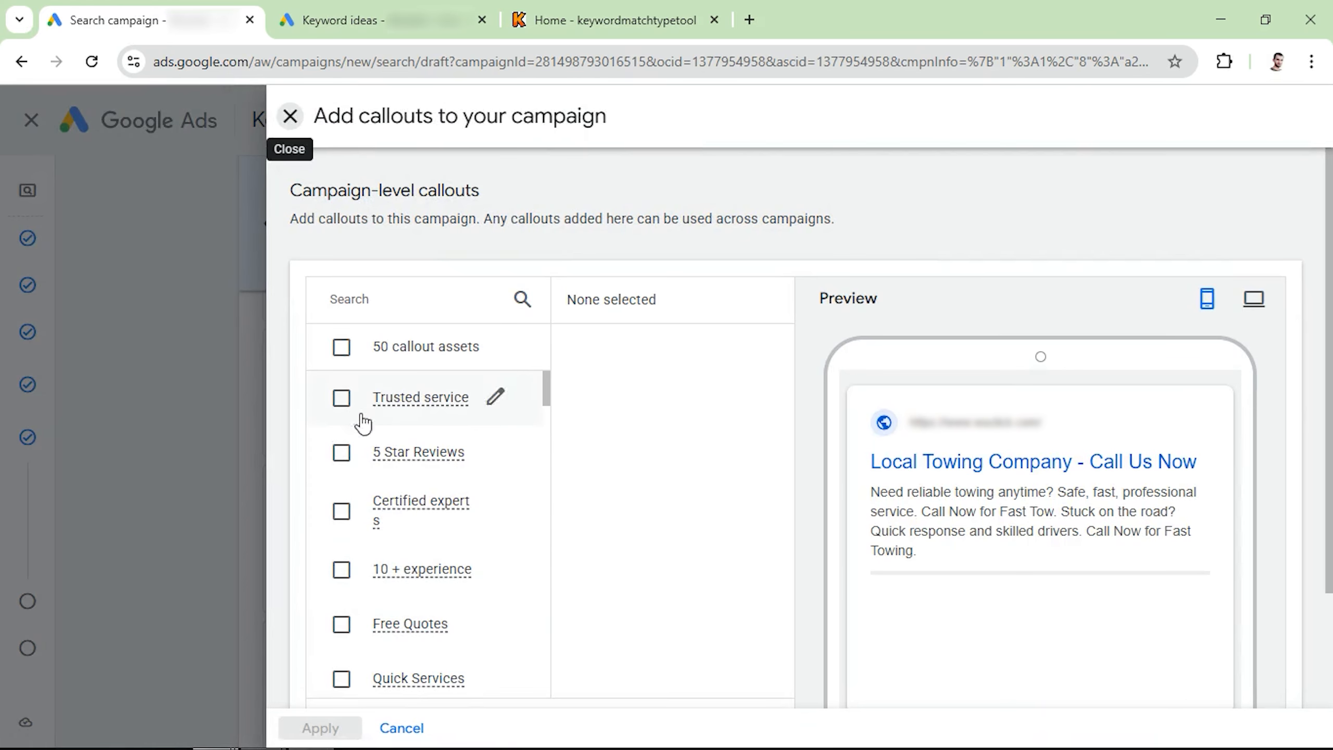
pyautogui.moveTo(409, 512)
pyautogui.scroll(-3, 656, 430)
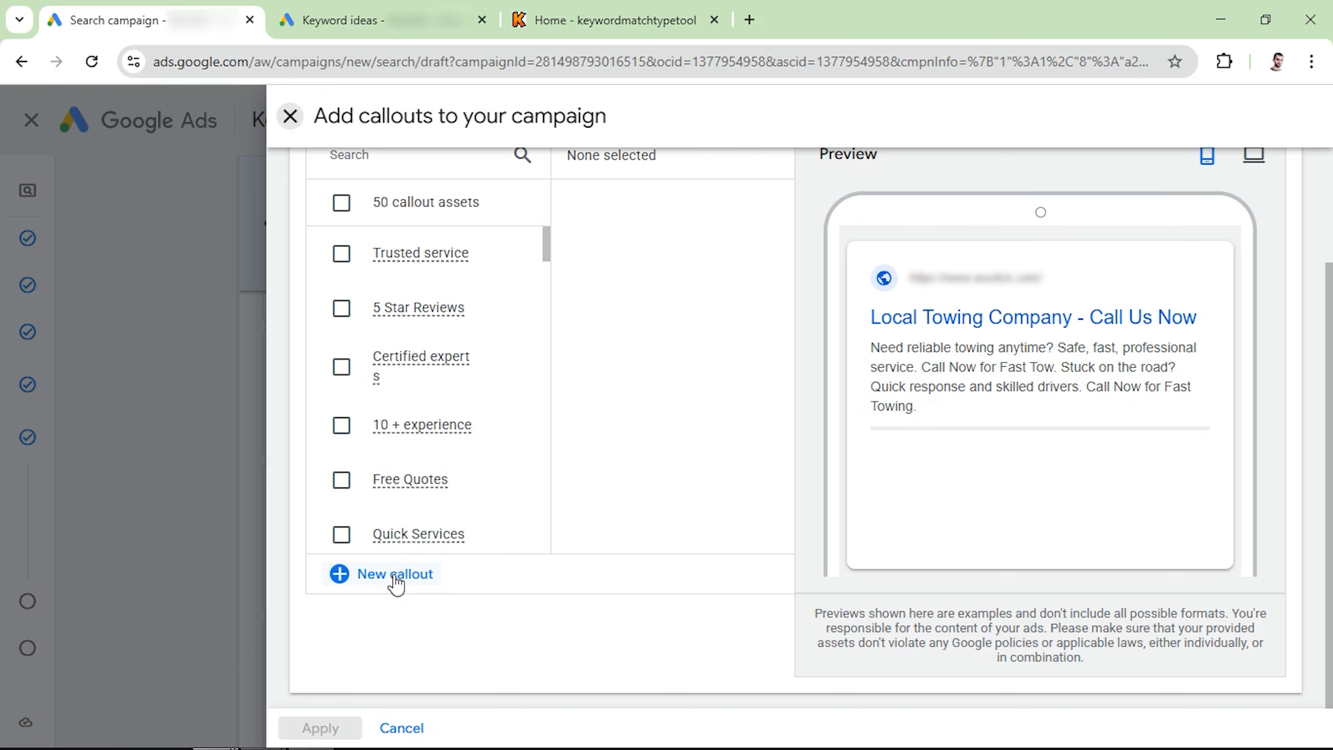
pyautogui.scroll(1, 613, 449)
pyautogui.click(341, 315)
pyautogui.click(341, 372)
pyautogui.click(342, 514)
pyautogui.click(341, 534)
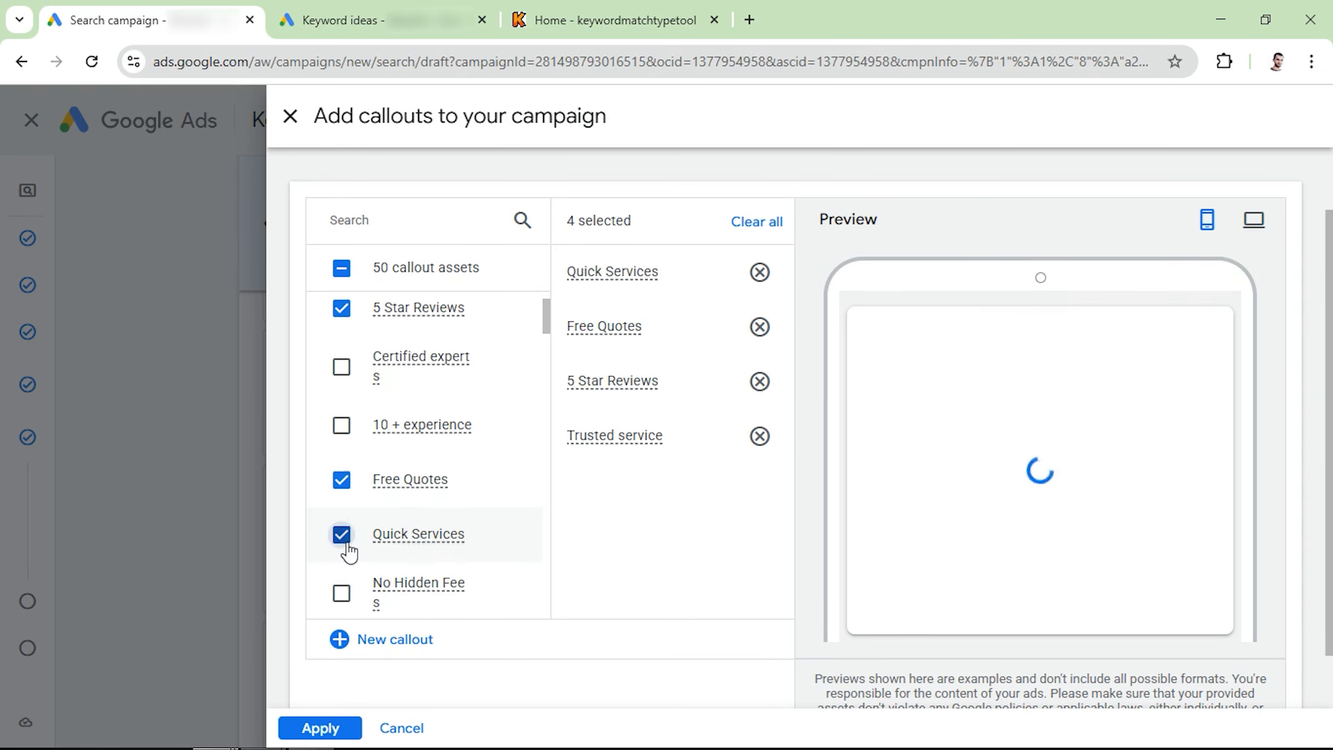
# Step: Include the callouts "No Hidden Fees" and "10 + experience" and apply the callout selection
pyautogui.scroll(-1, 348, 551)
pyautogui.click(343, 554)
pyautogui.scroll(1, 346, 525)
pyautogui.click(341, 425)
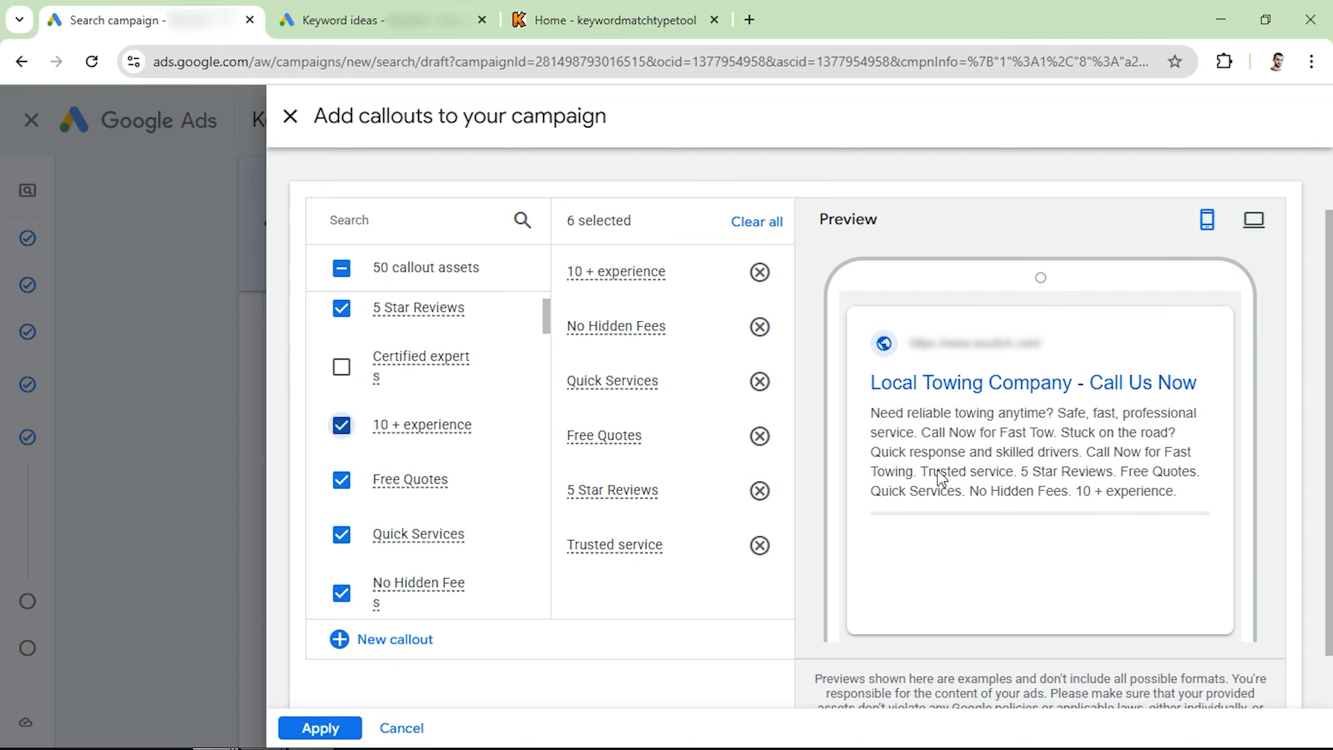
pyautogui.click(321, 730)
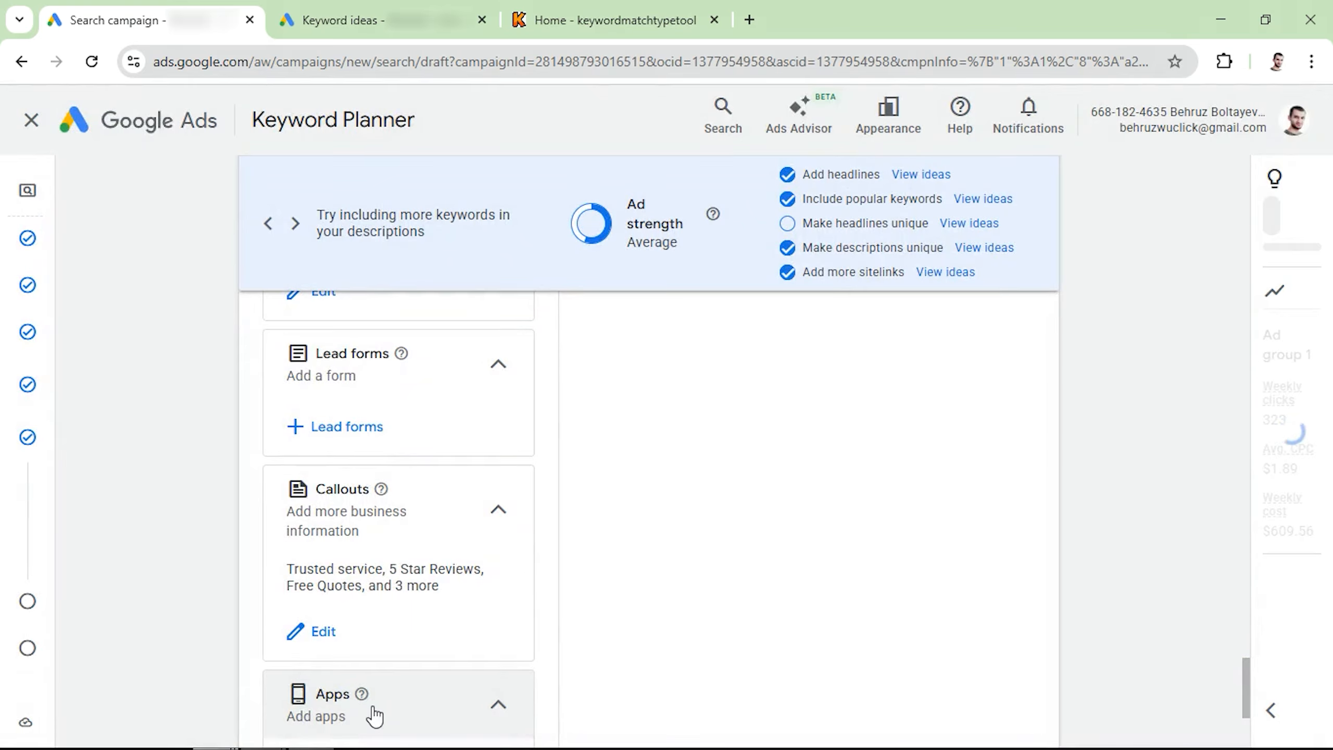
# Step: Look over the Apps asset and ad URL options without adding anything, and continue to the campaign budget
pyautogui.scroll(-3, 370, 638)
pyautogui.scroll(-1, 373, 639)
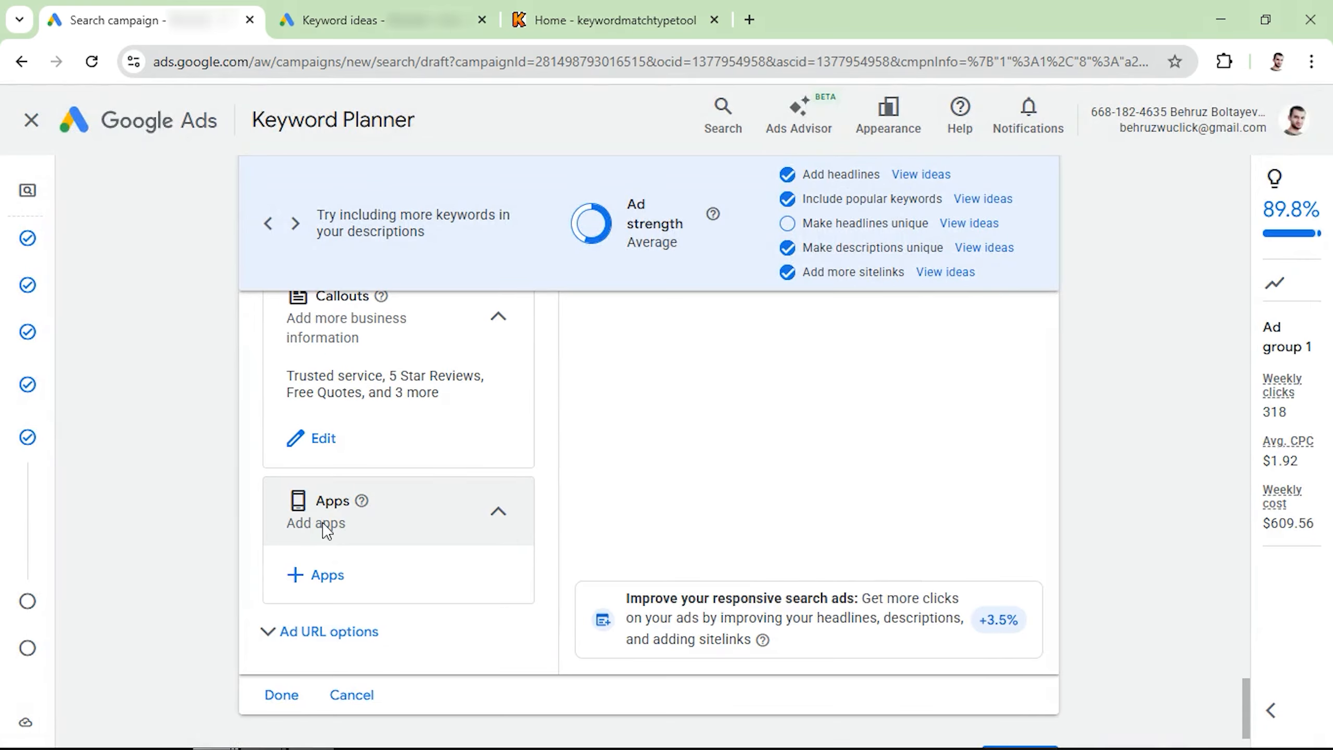
pyautogui.click(270, 634)
pyautogui.click(267, 526)
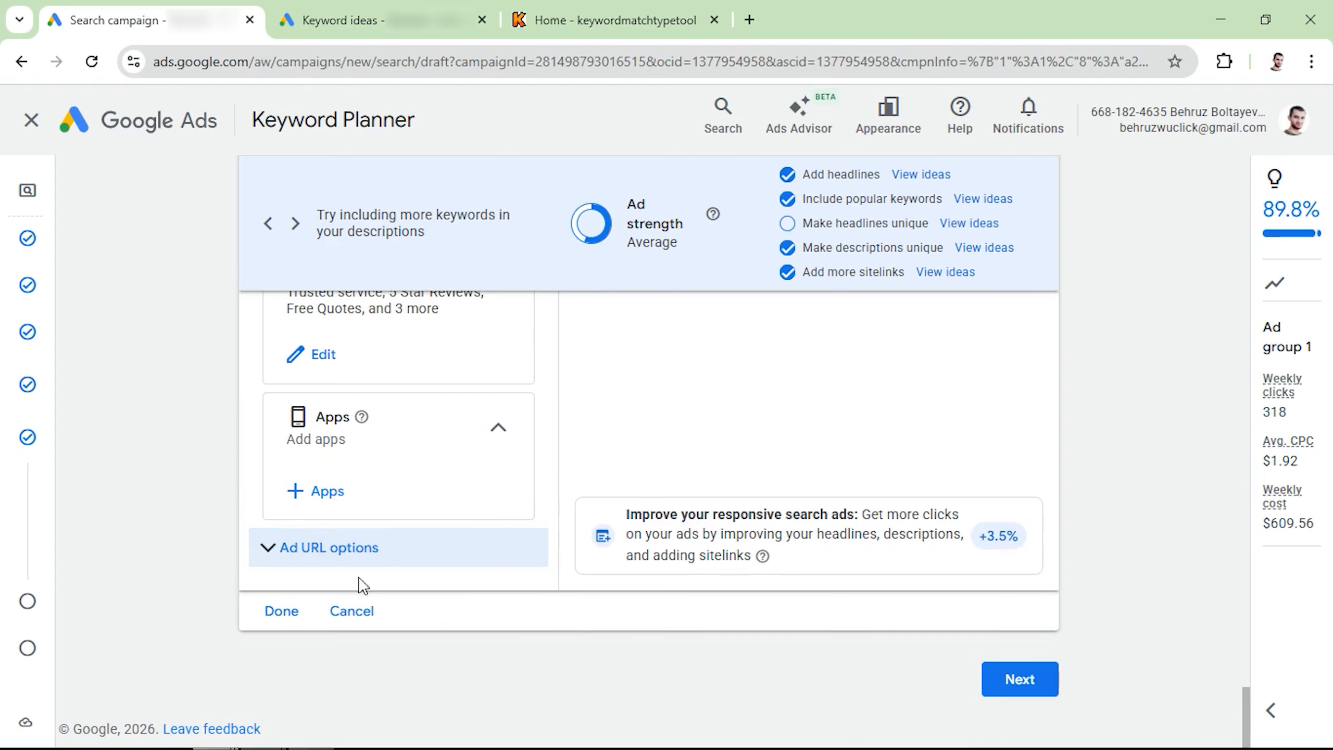
pyautogui.click(1031, 689)
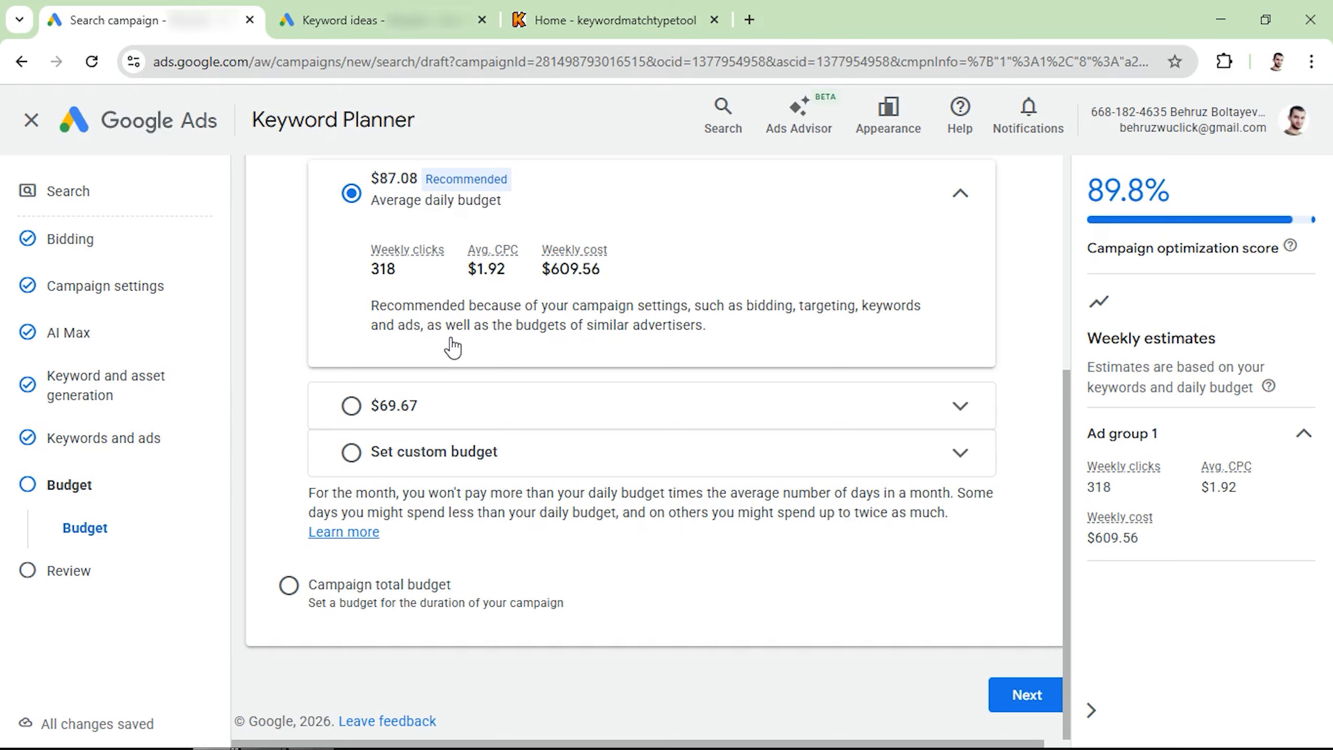
# Step: Choose a custom budget for the campaign and set the average daily budget to $75
pyautogui.click(351, 452)
pyautogui.click(446, 377)
pyautogui.hotkey('ctrl', 'a')
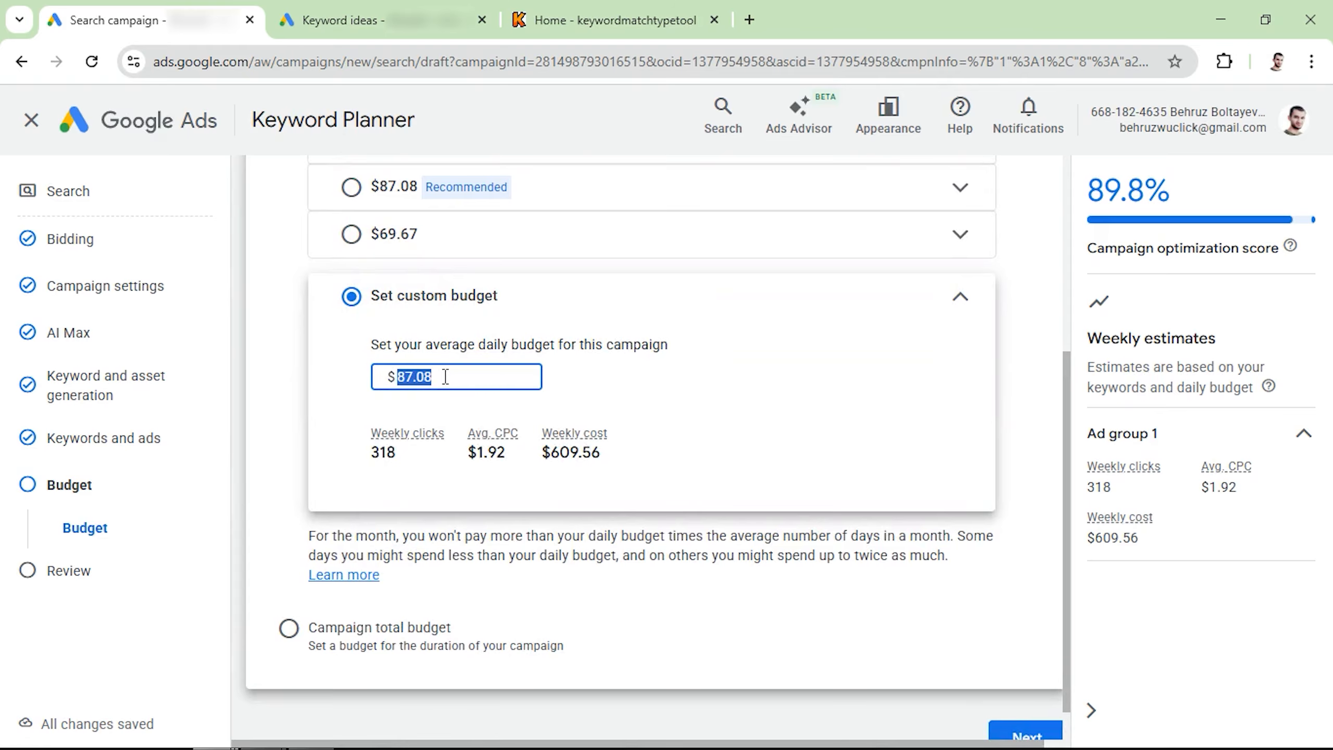
pyautogui.write('75')
pyautogui.click(286, 390)
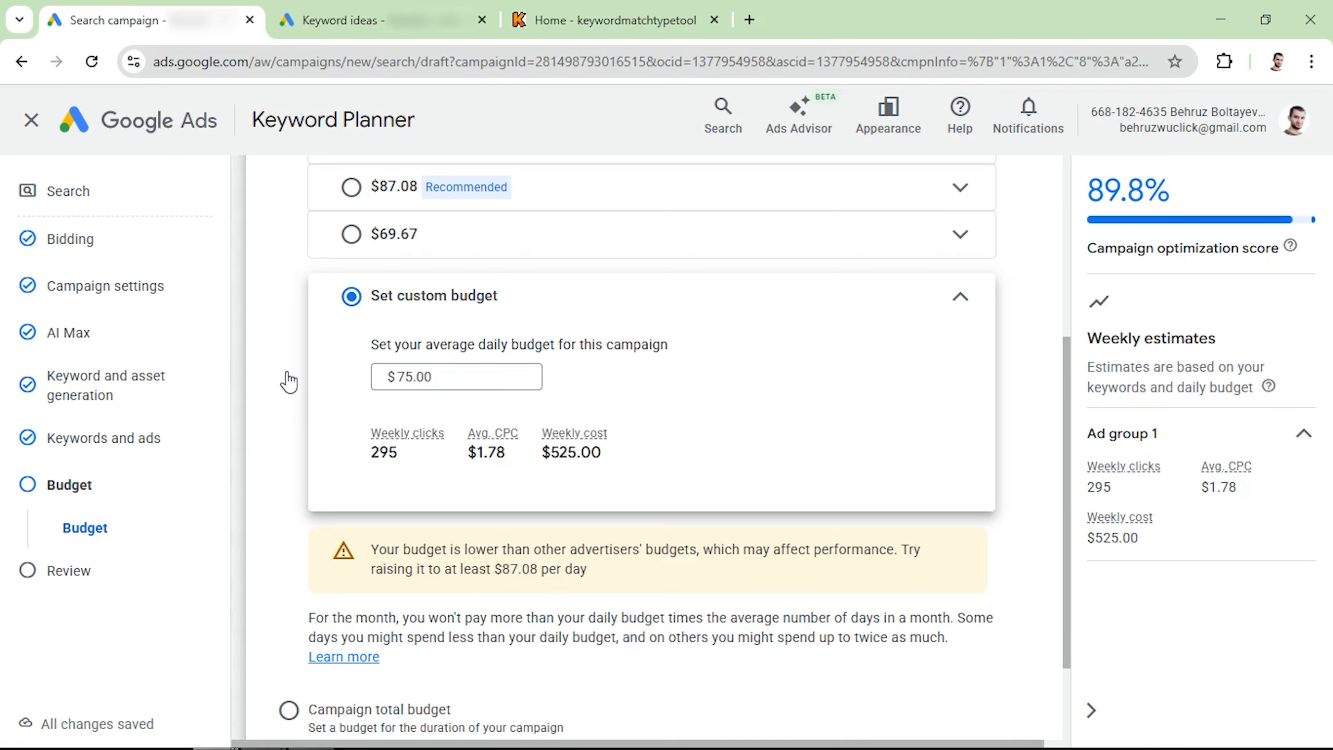
pyautogui.scroll(-2, 315, 381)
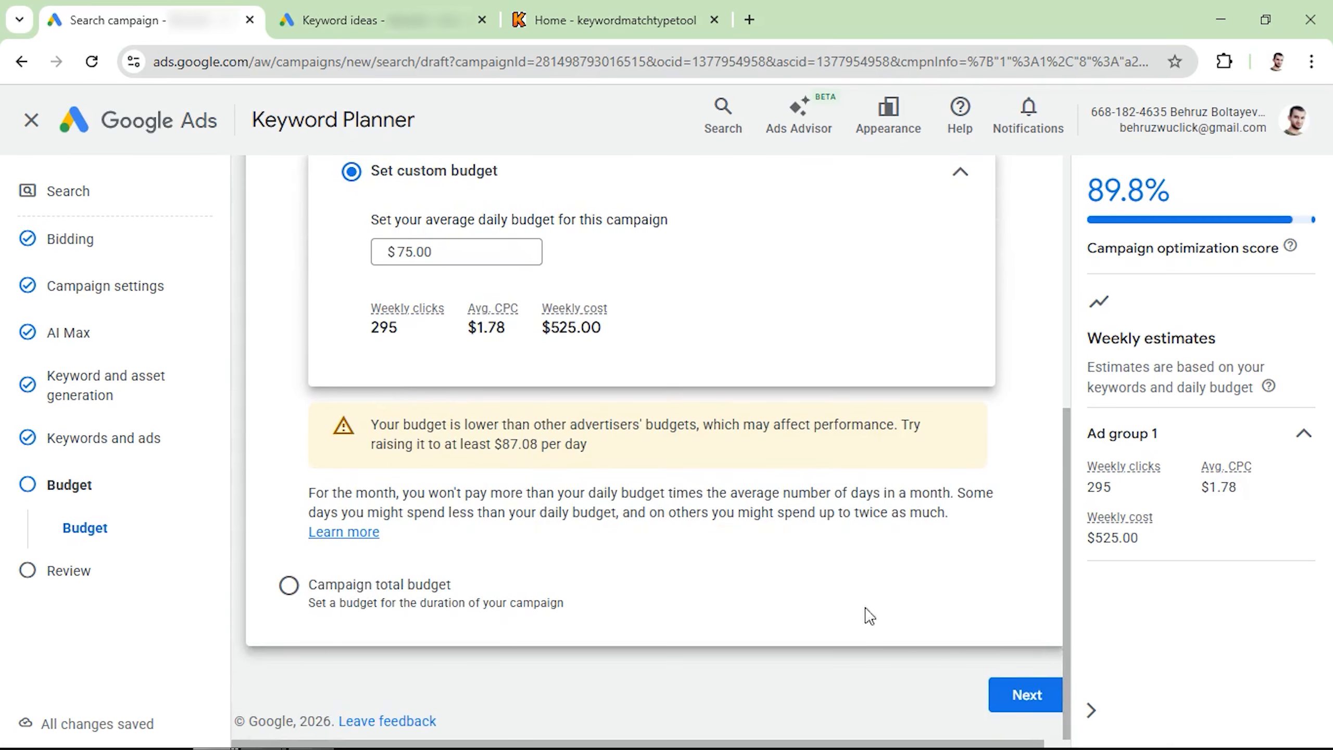
# Step: Continue to the campaign review, look over the summary and publish the campaign
pyautogui.click(1012, 697)
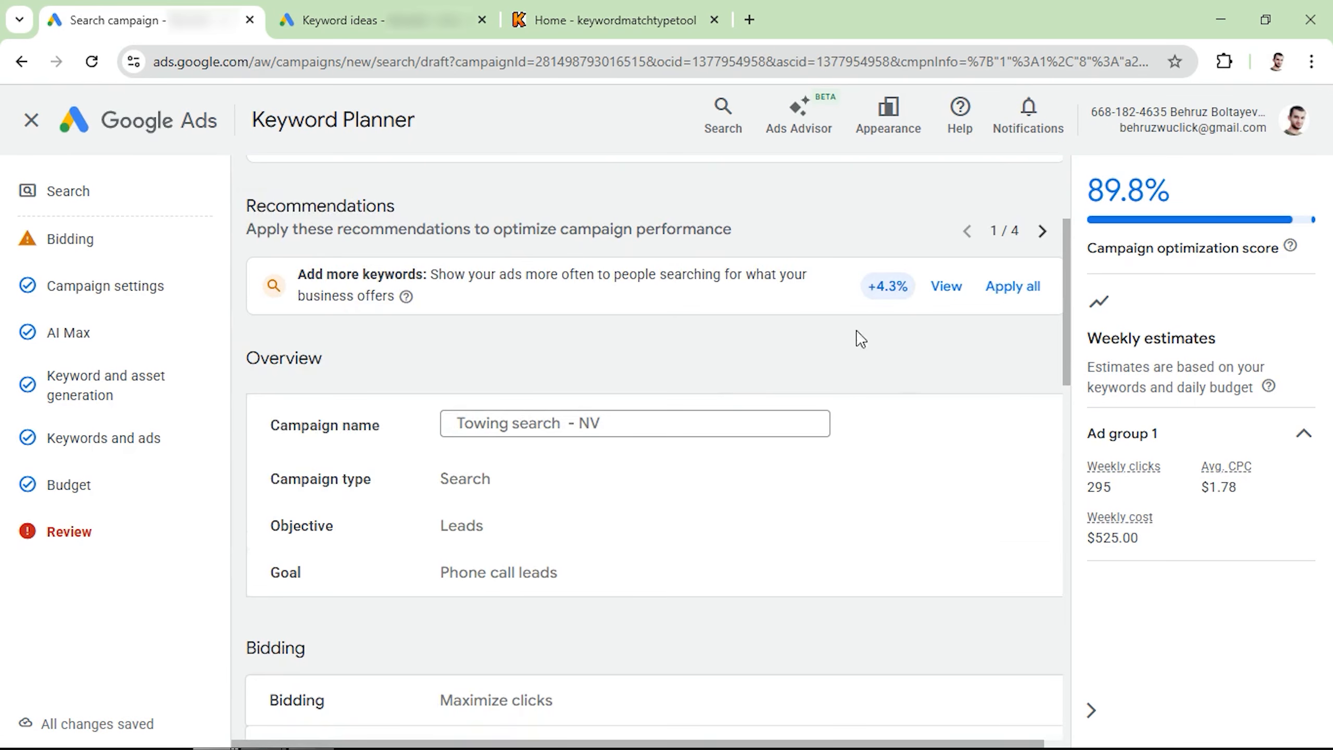
pyautogui.scroll(-15, 755, 292)
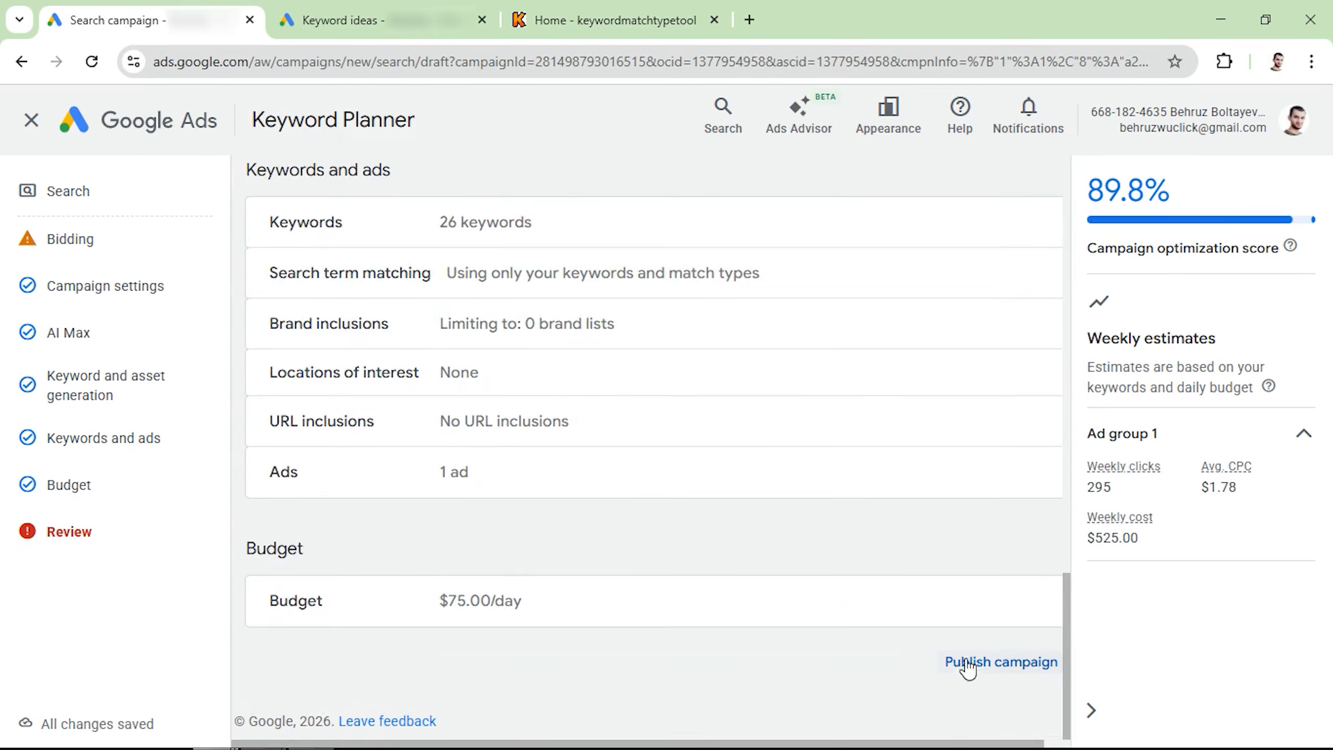
pyautogui.click(971, 665)
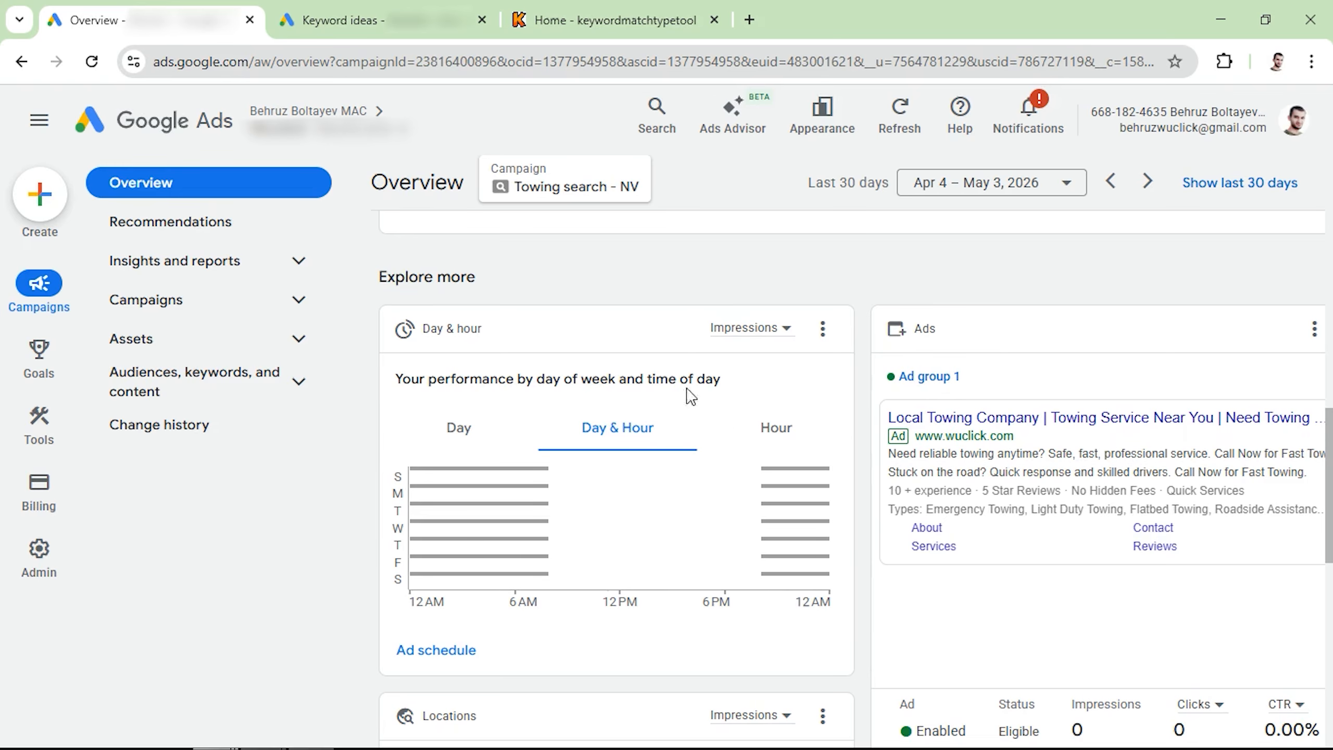
# Step: Open the ad groups of the "Towing search - NV" campaign and rename Ad group 1 as "towing services (generic)"
pyautogui.click(187, 310)
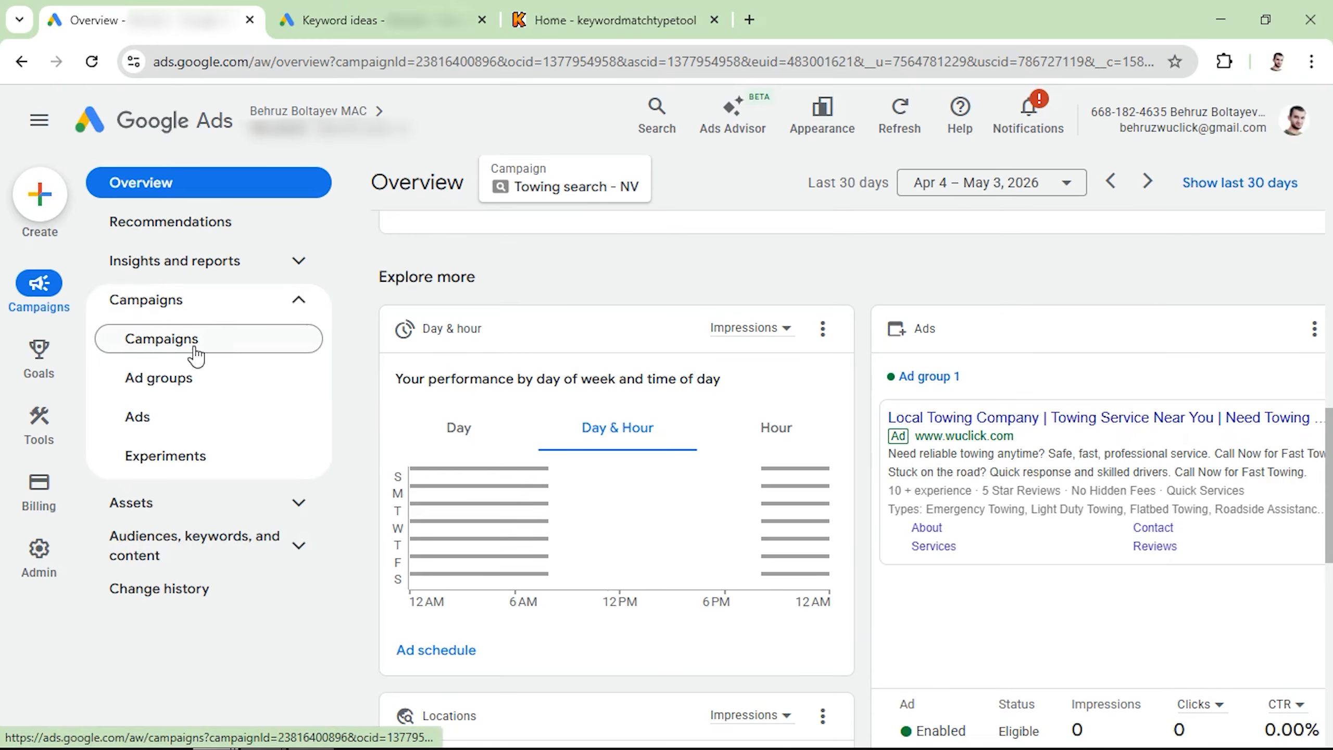
pyautogui.click(198, 350)
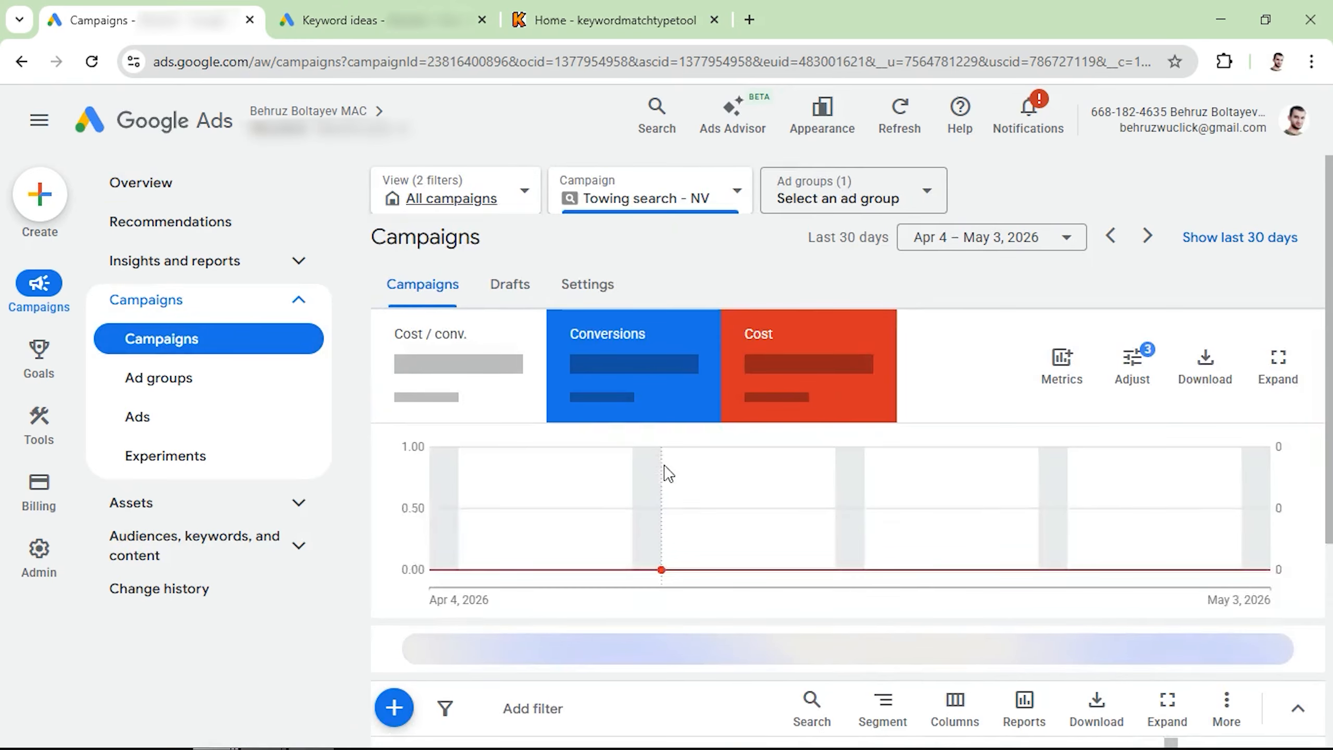
pyautogui.scroll(-5, 607, 467)
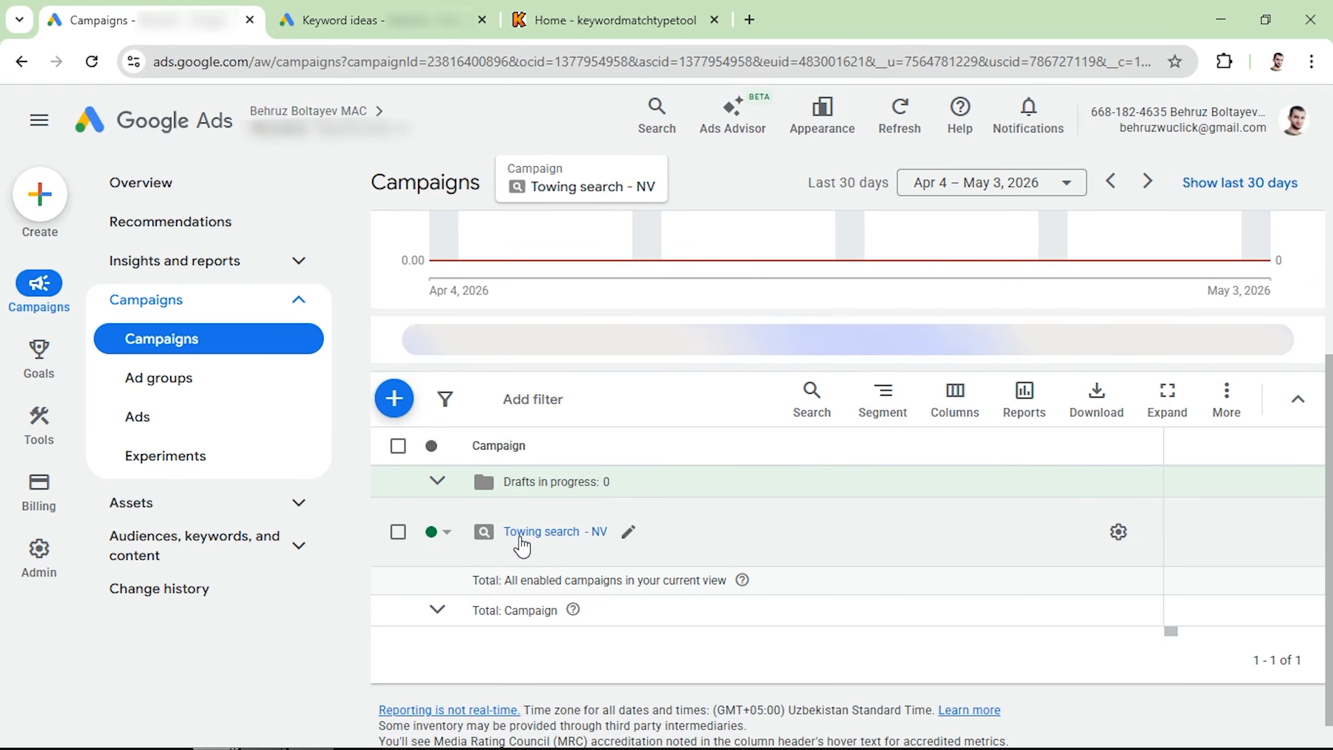
pyautogui.click(521, 539)
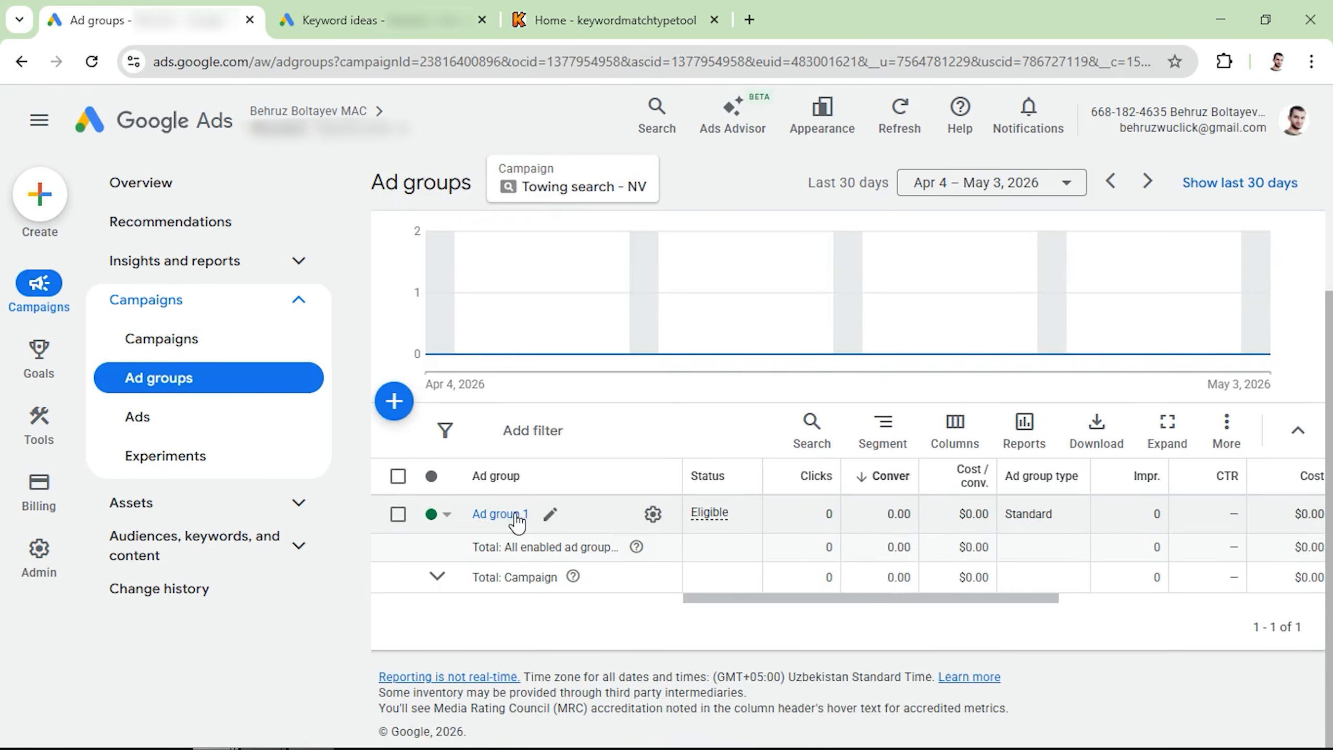
pyautogui.click(550, 514)
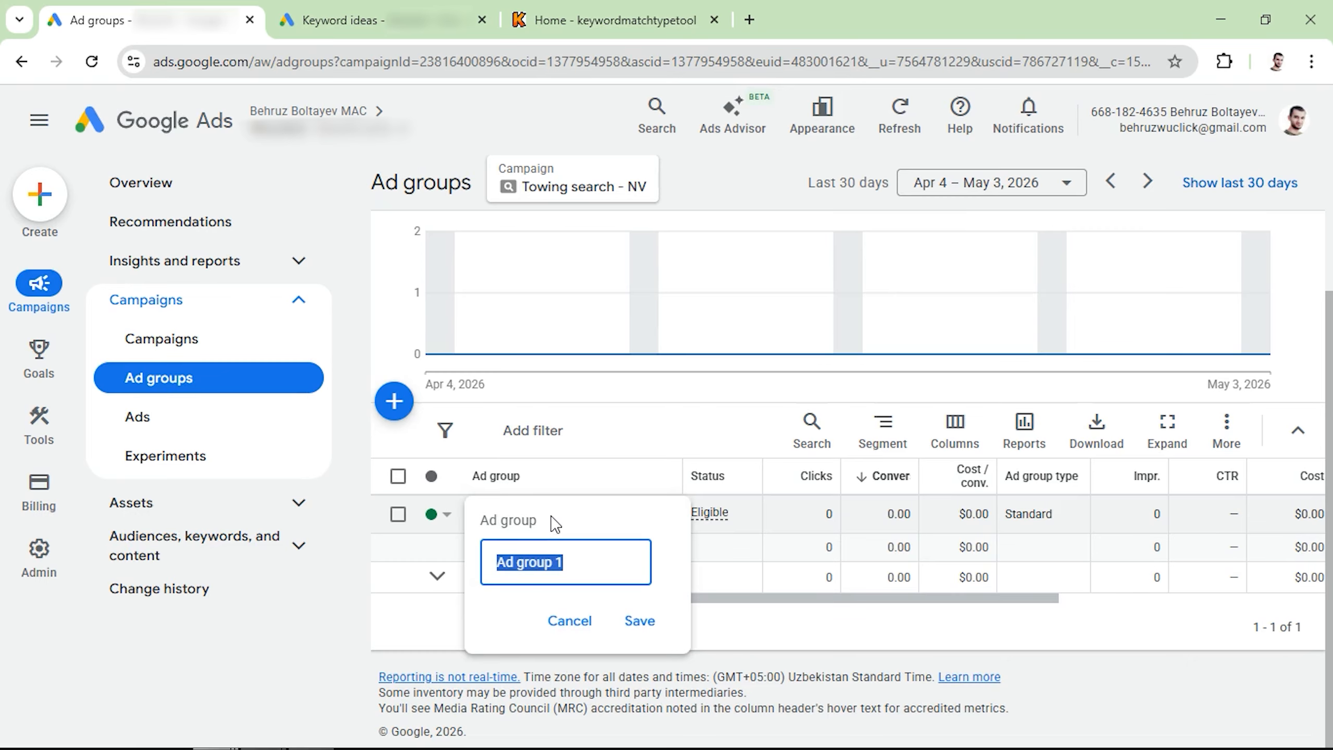
pyautogui.write('towing services (g')
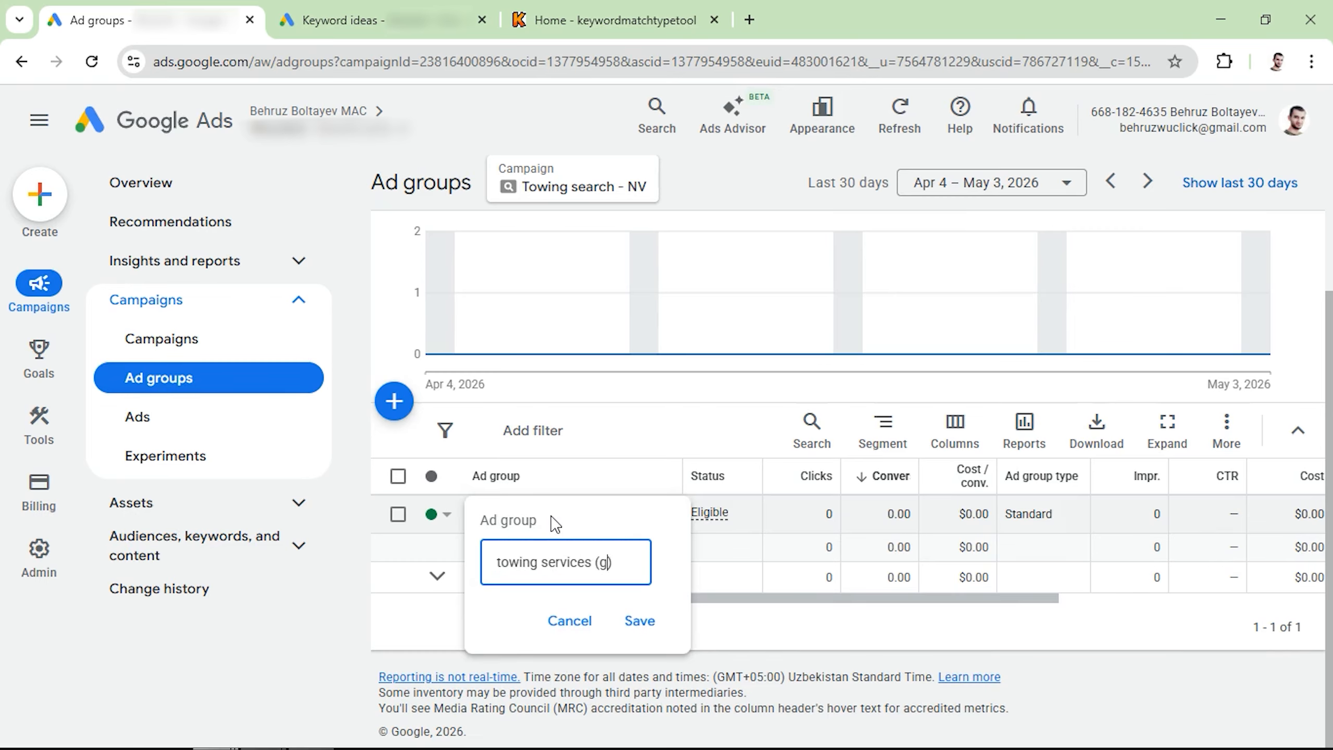
pyautogui.write('eneric)')
pyautogui.press('Return')
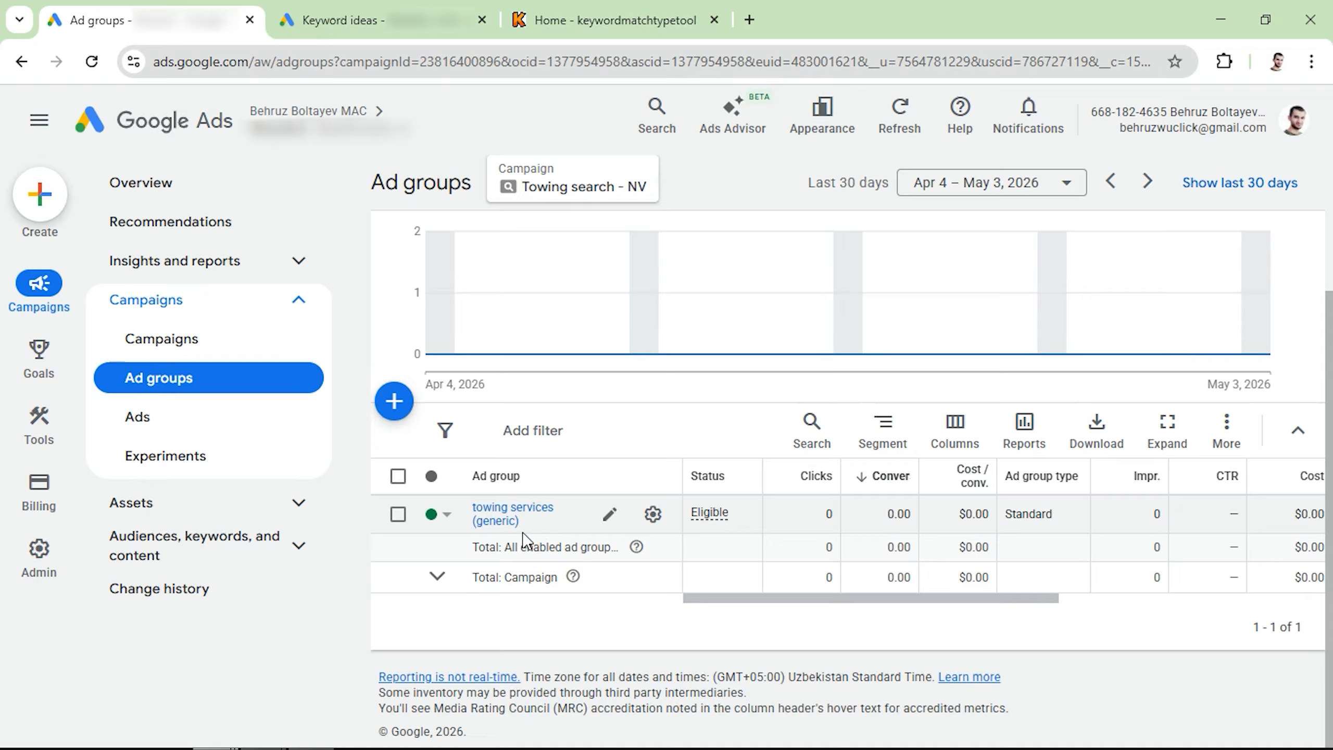
# Step: Duplicate the "towing services (generic)" ad group within the "Towing search - NV" campaign, without pausing the copy, and clear the selection
pyautogui.click(398, 514)
pyautogui.click(512, 432)
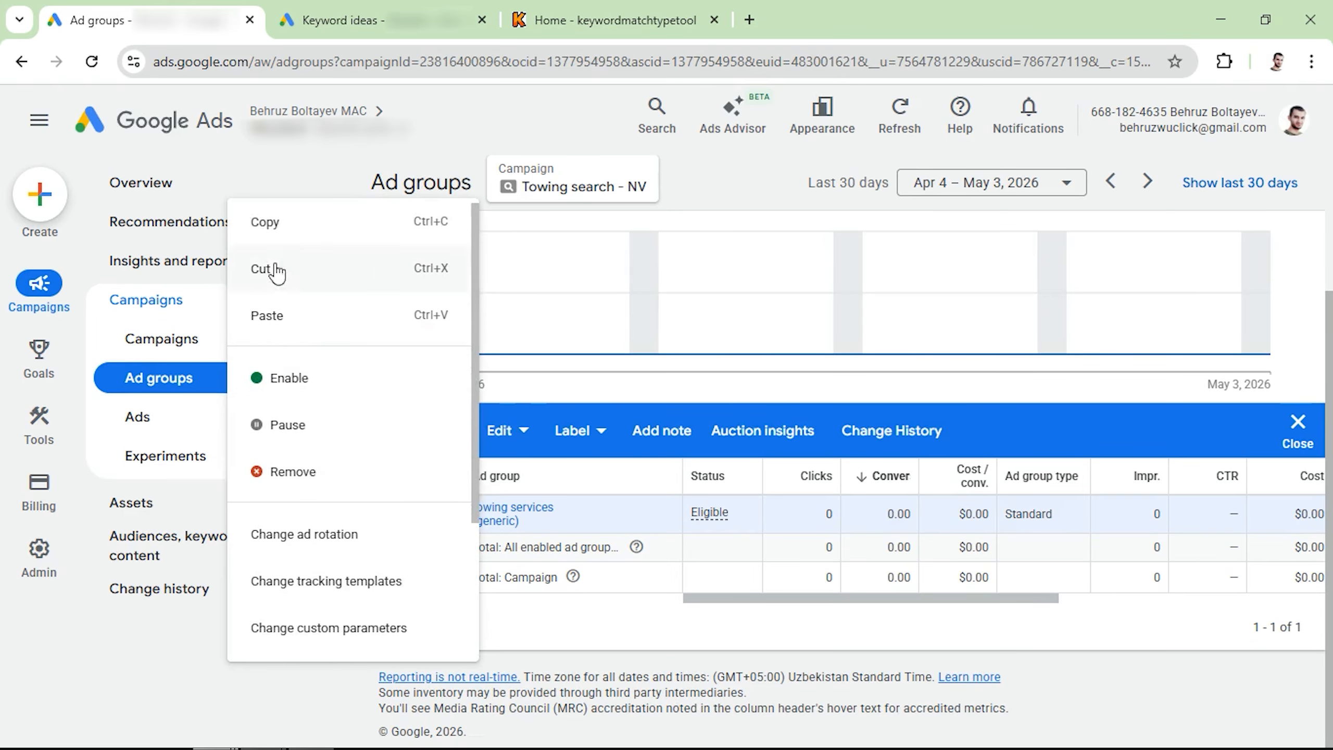
pyautogui.click(273, 222)
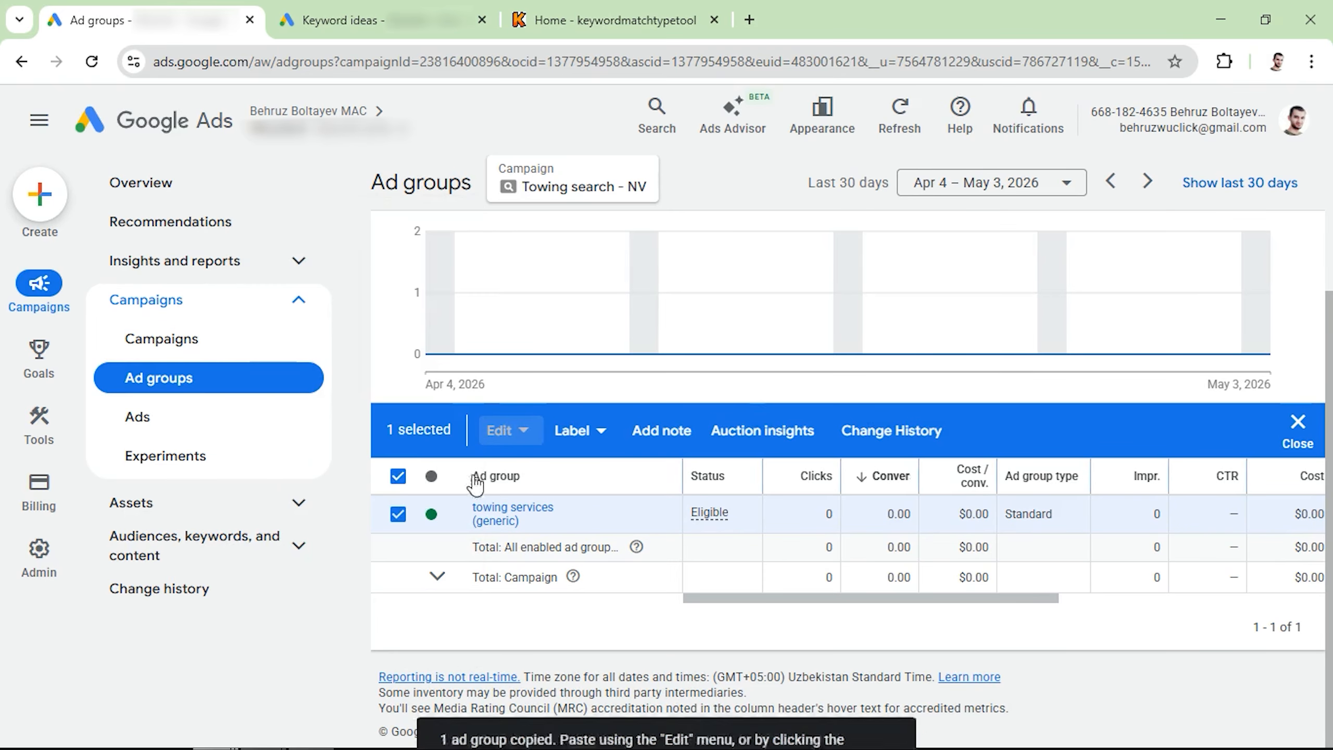
pyautogui.click(524, 436)
pyautogui.click(277, 314)
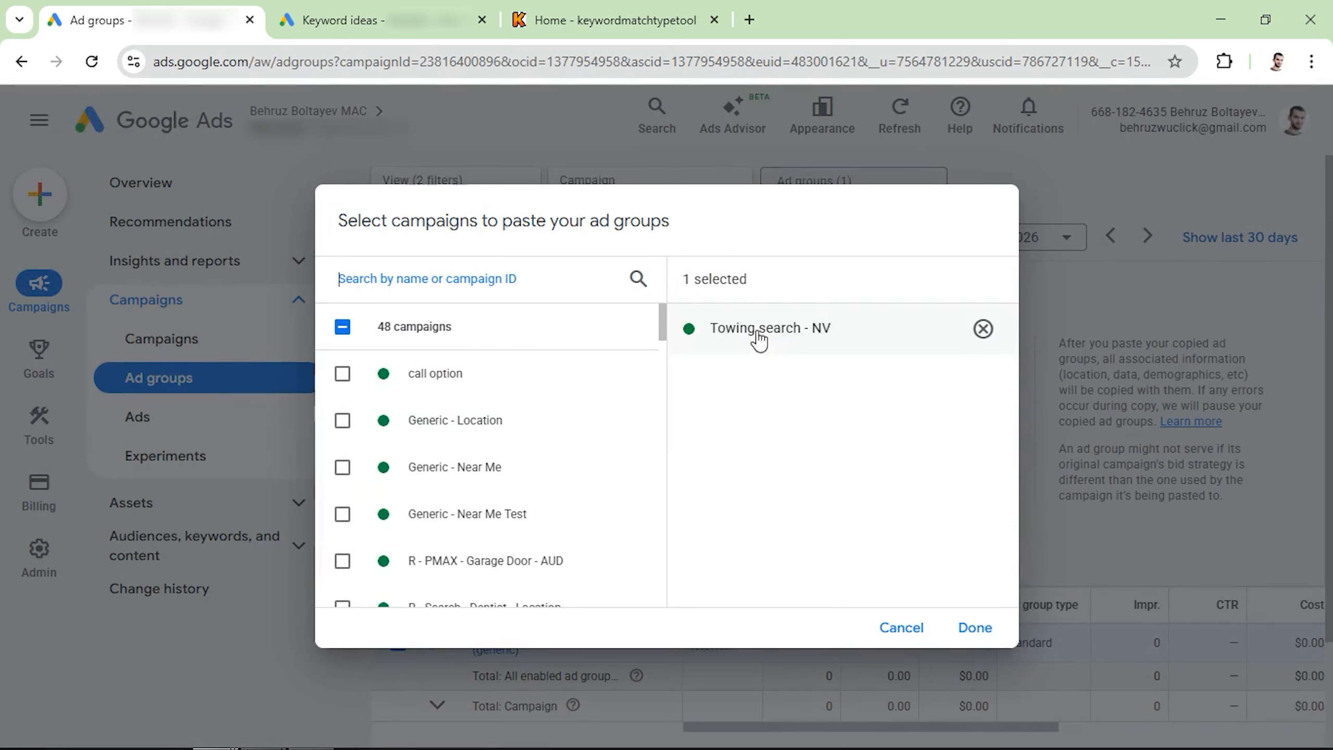
pyautogui.click(974, 629)
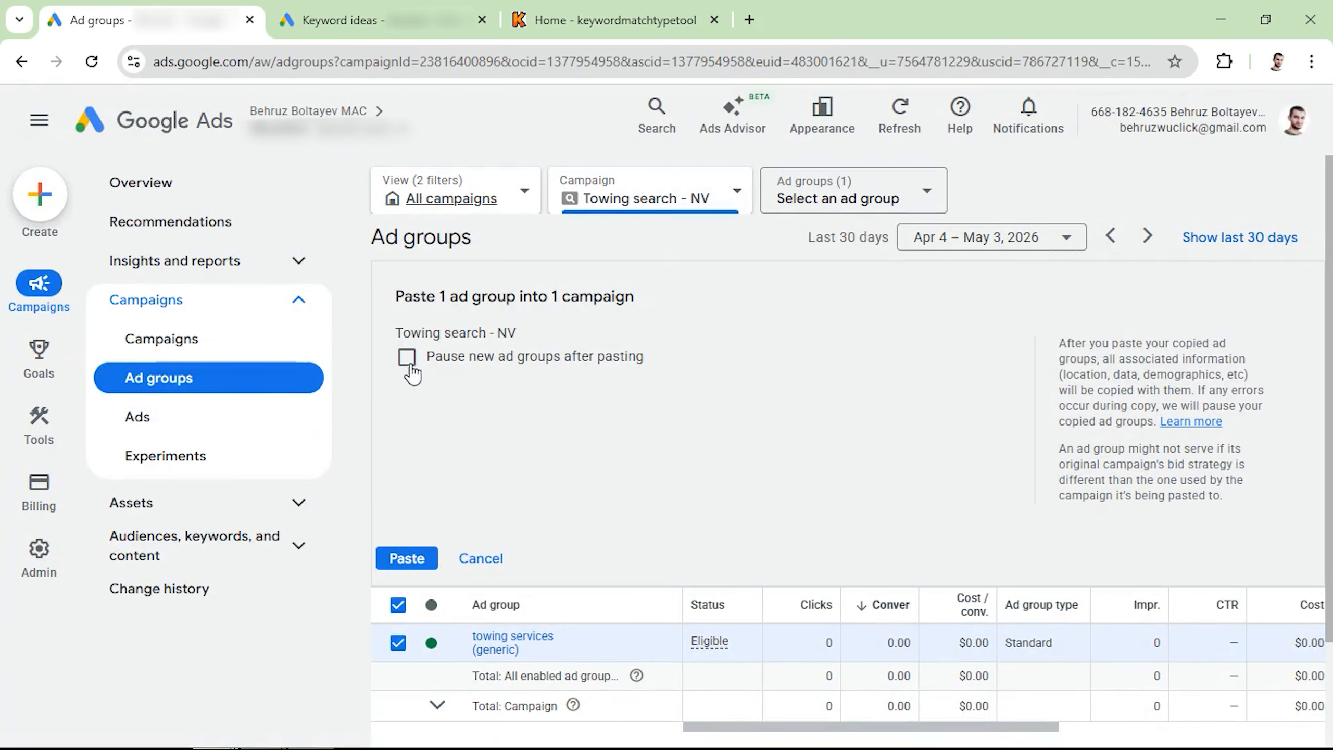
pyautogui.click(401, 559)
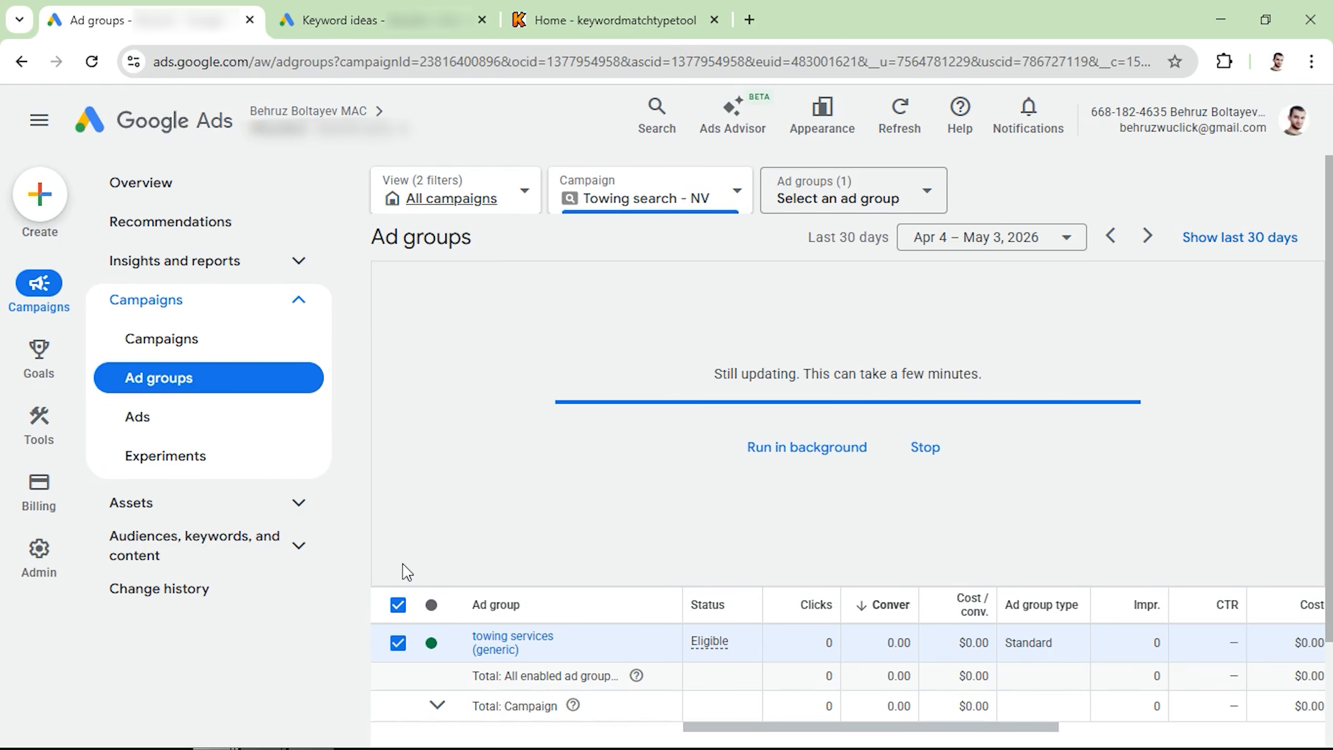
pyautogui.scroll(-2, 481, 567)
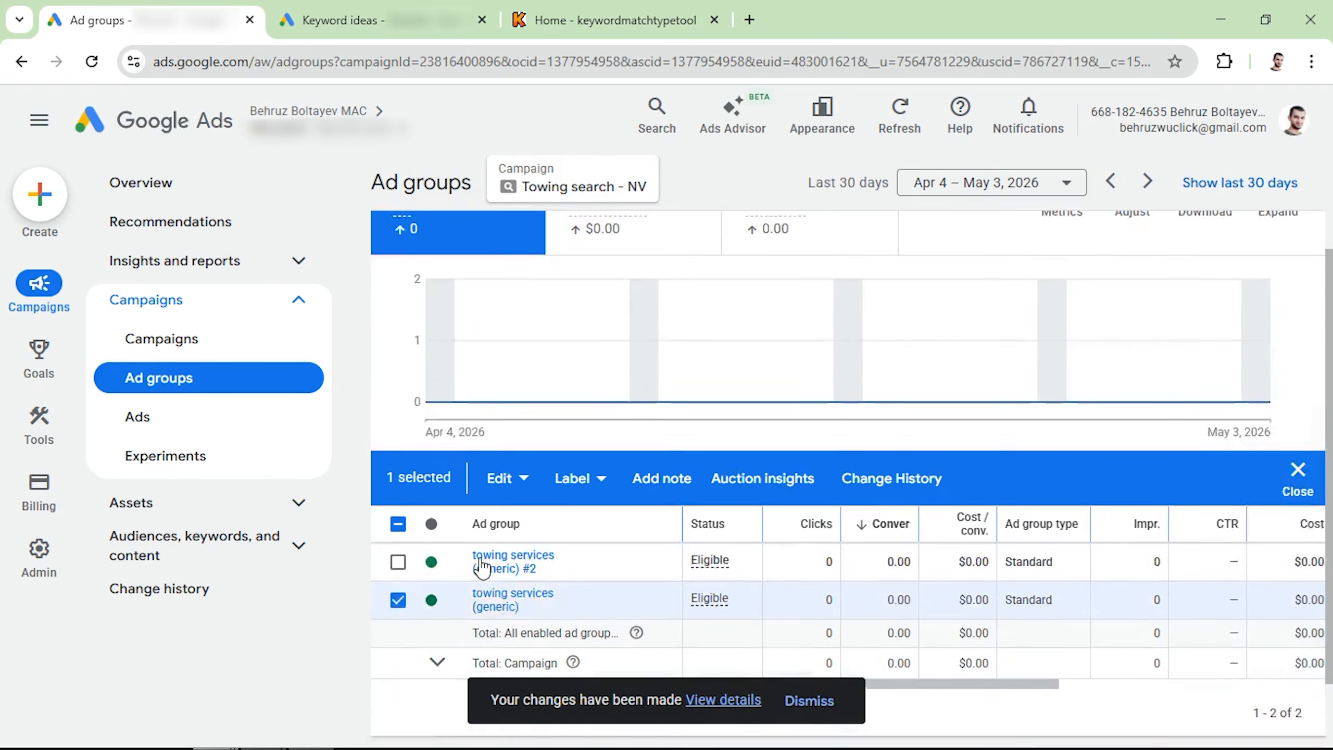
pyautogui.scroll(-1, 482, 567)
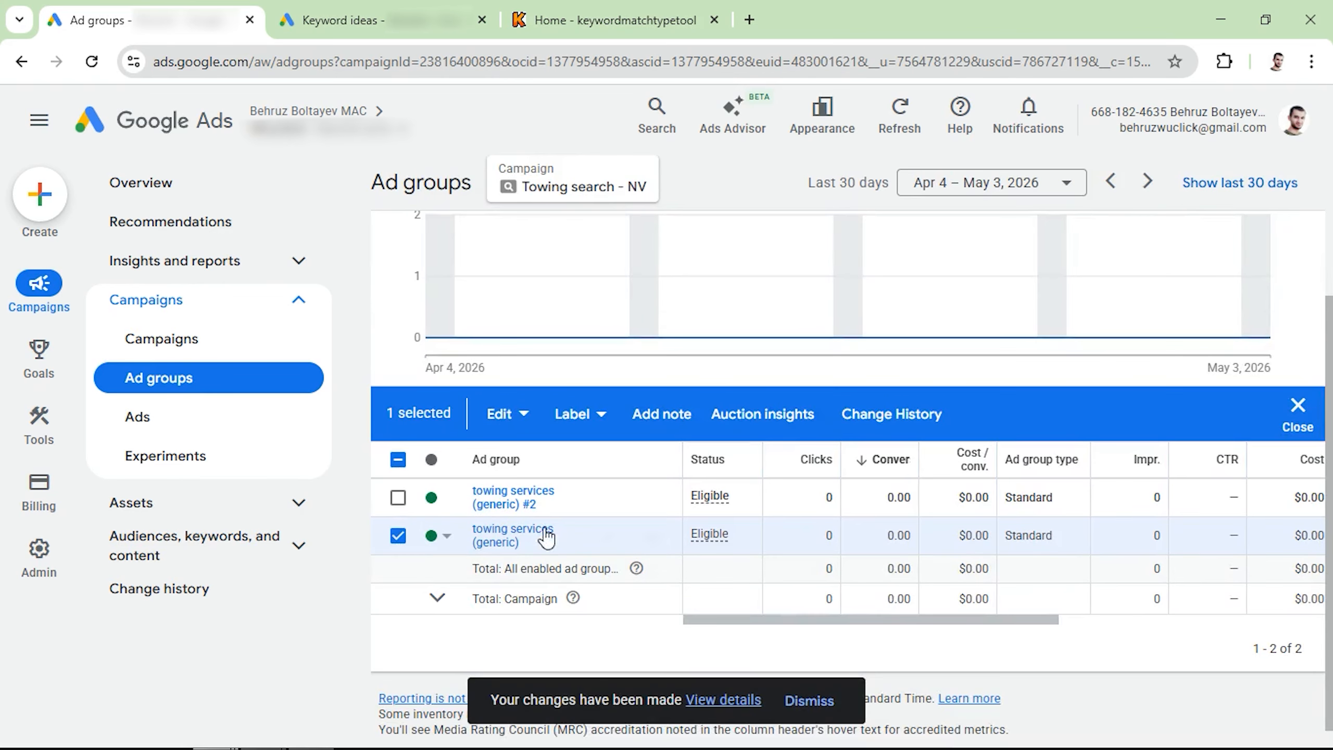
pyautogui.click(397, 537)
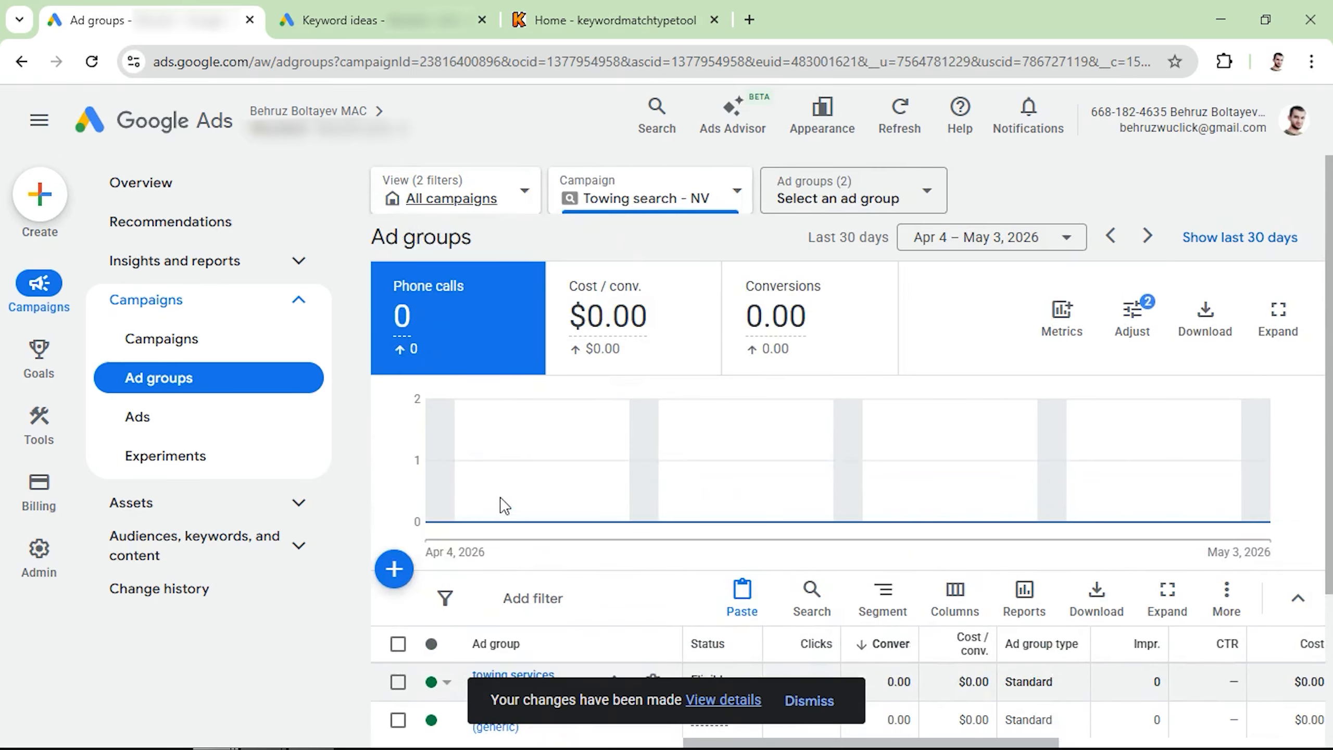
# Step: Return to the campaign list and pause the "Towing search - NV" campaign
pyautogui.click(189, 348)
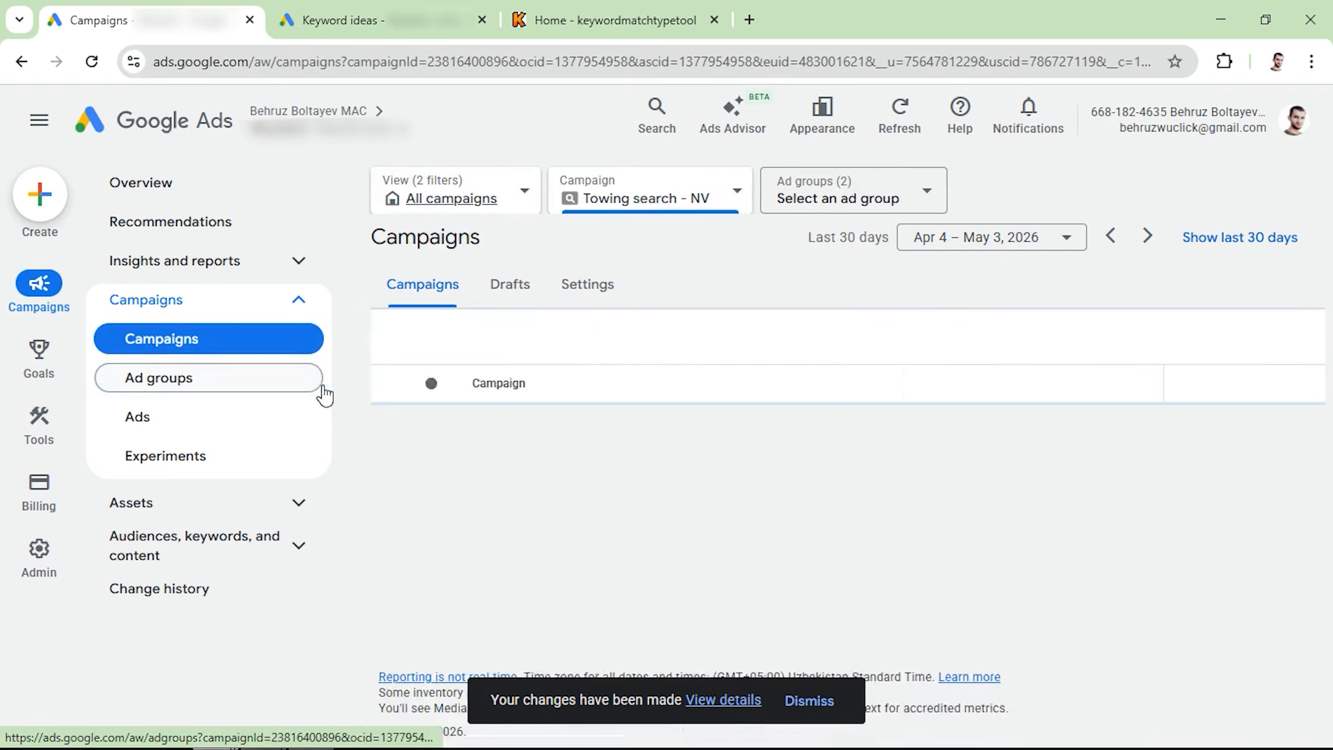
pyautogui.scroll(-5, 415, 446)
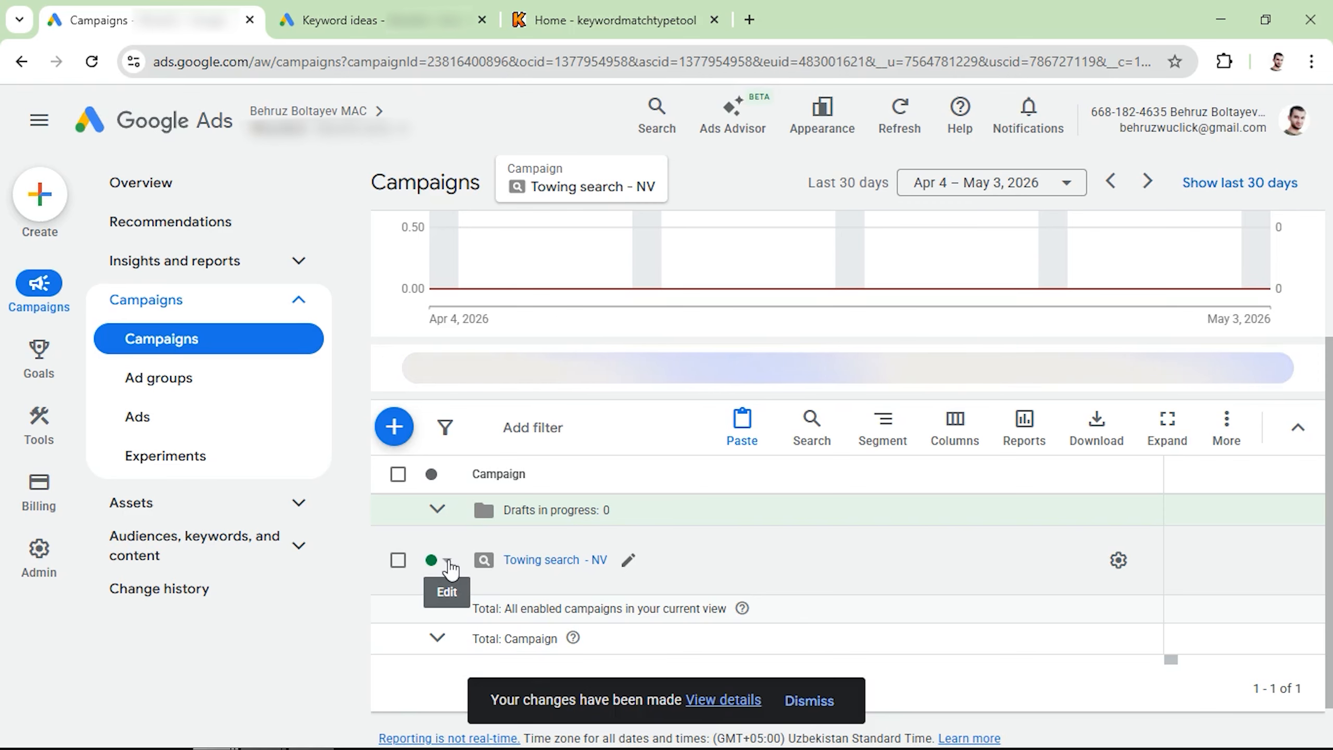
pyautogui.click(450, 562)
pyautogui.click(469, 613)
# Step: Open the conversions summary in the account goals and look through the lead form, phone call and engagement goals
pyautogui.moveTo(4, 401)
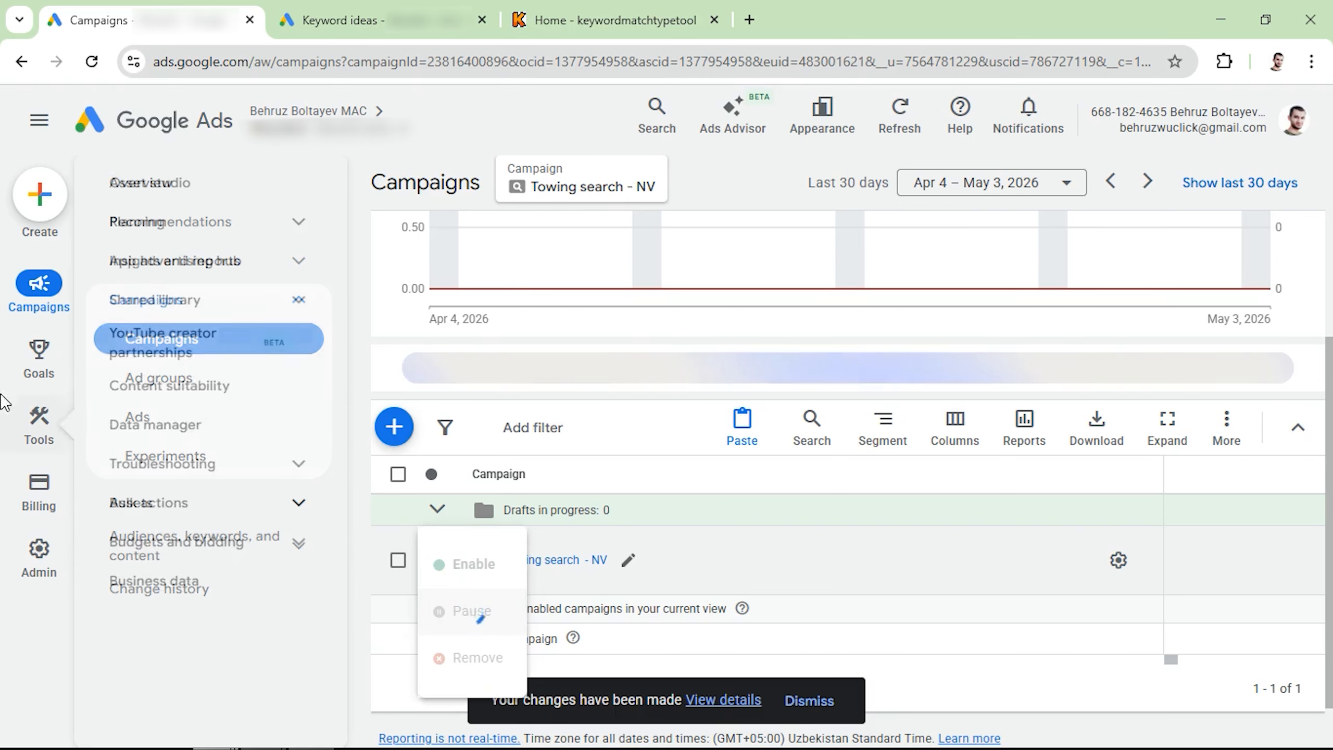
pyautogui.moveTo(39, 351)
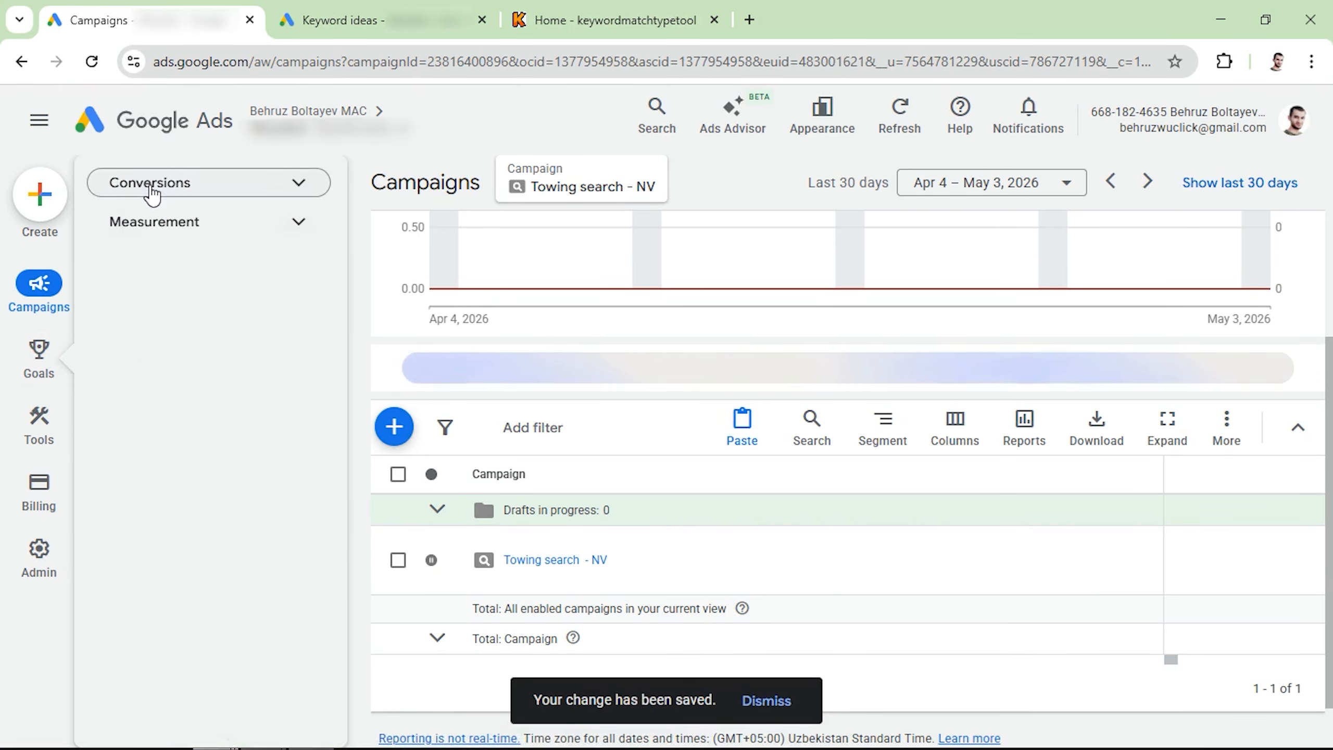
pyautogui.click(150, 194)
pyautogui.click(156, 225)
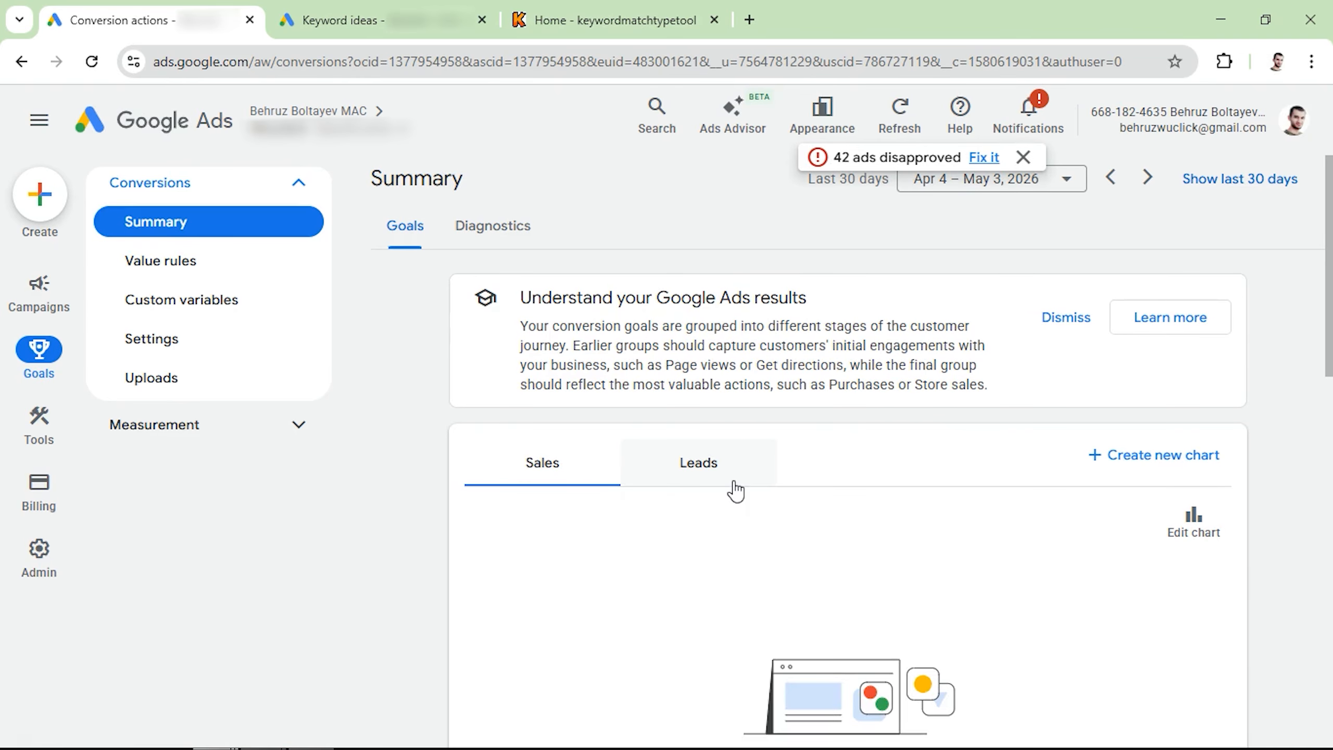
pyautogui.scroll(-15, 735, 491)
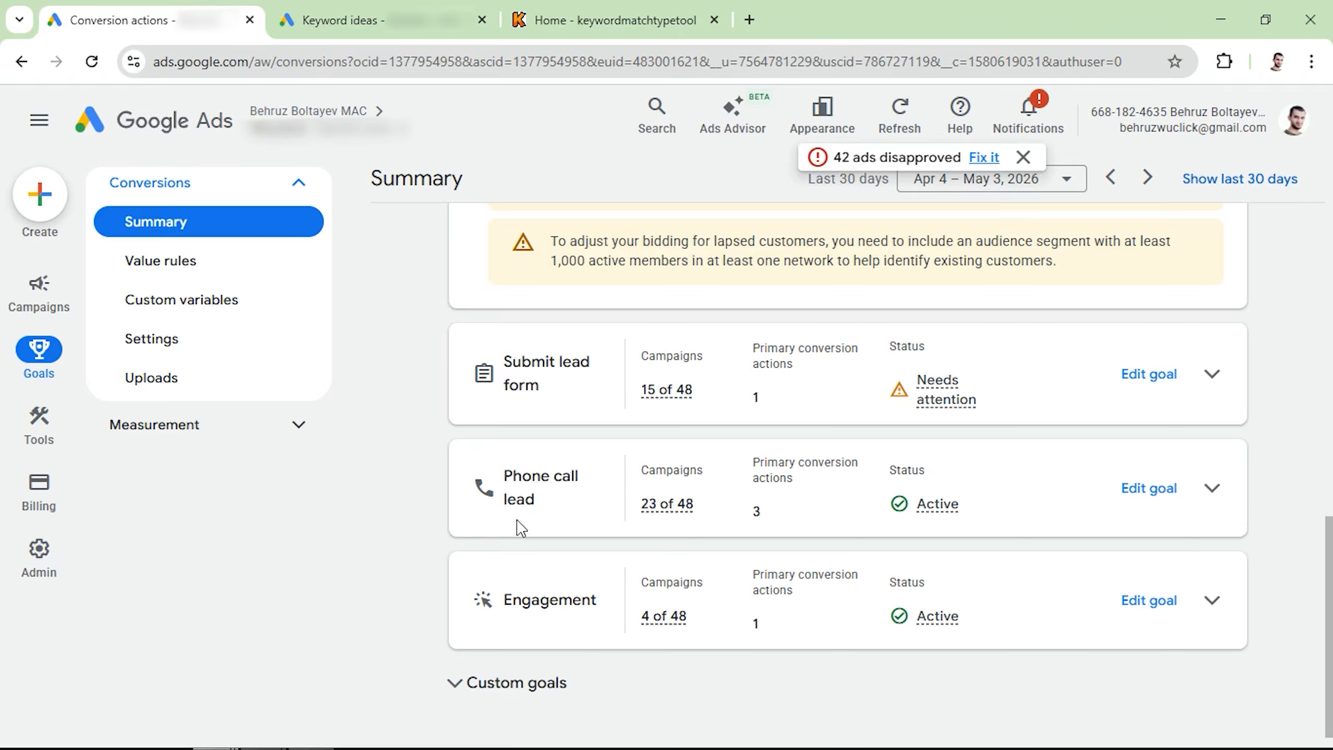
# Step: Go back to the campaign list and change the campaign status filter to "Enabled, Paused"
pyautogui.moveTo(40, 295)
pyautogui.click(157, 341)
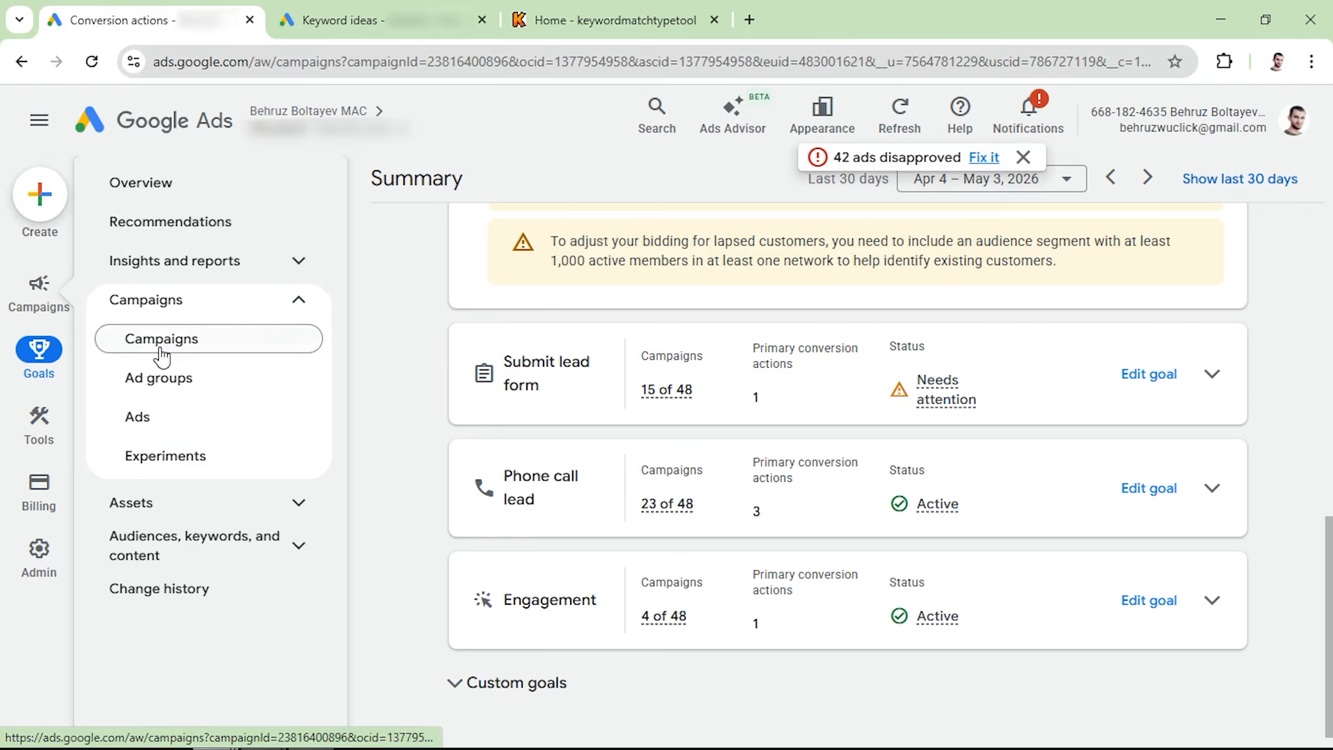
pyautogui.scroll(-5, 638, 339)
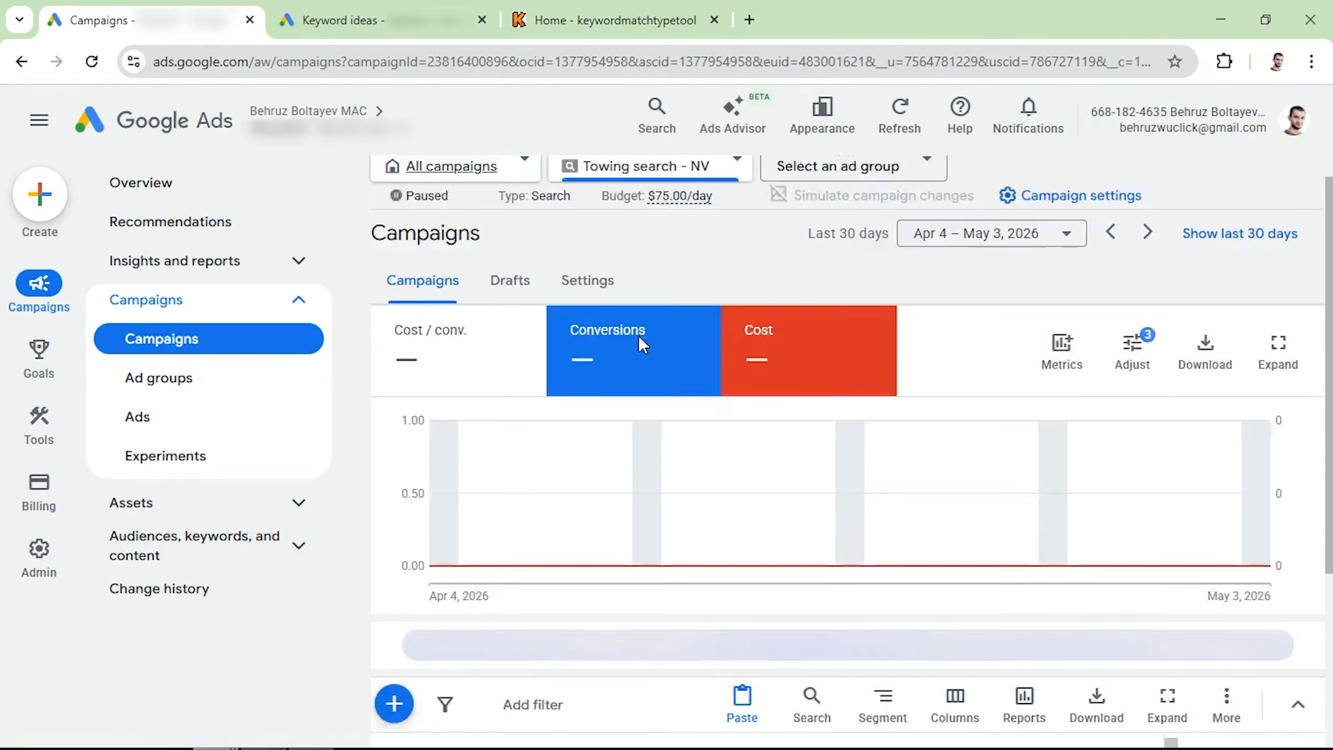
pyautogui.scroll(5, 635, 357)
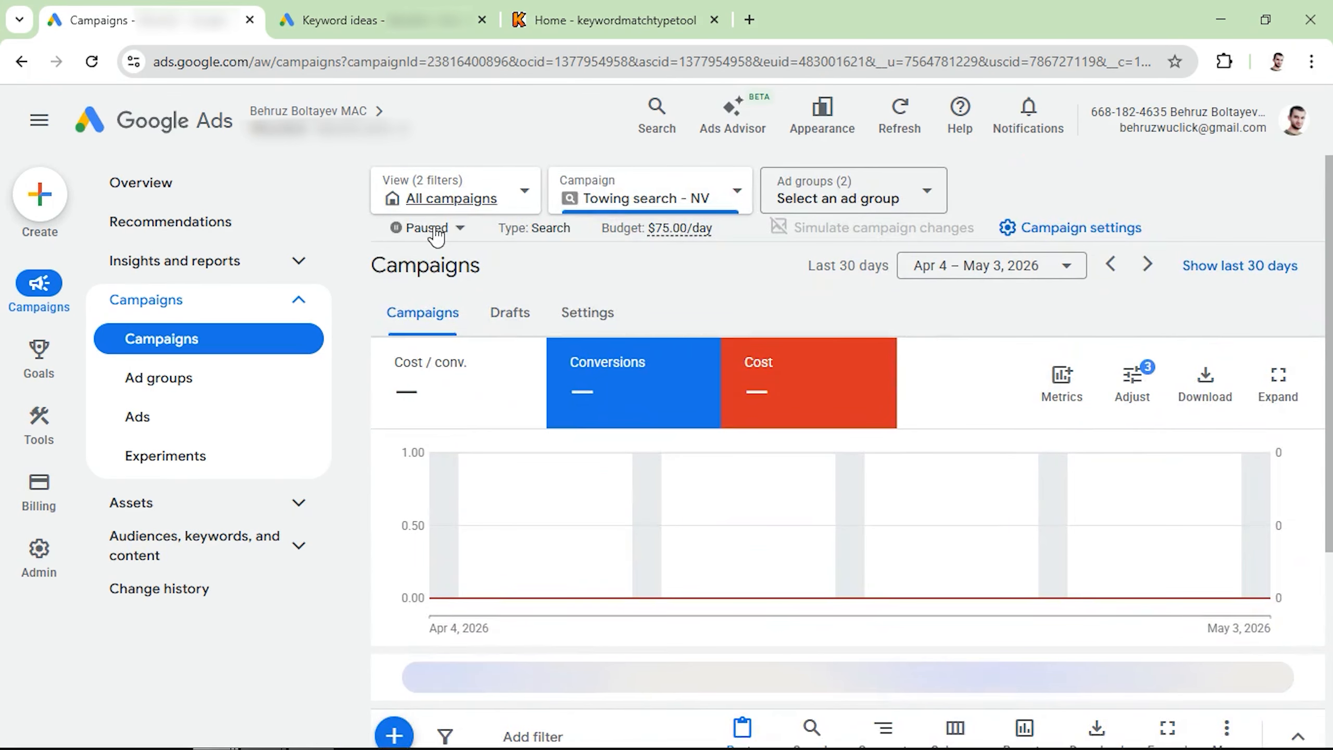
pyautogui.click(742, 200)
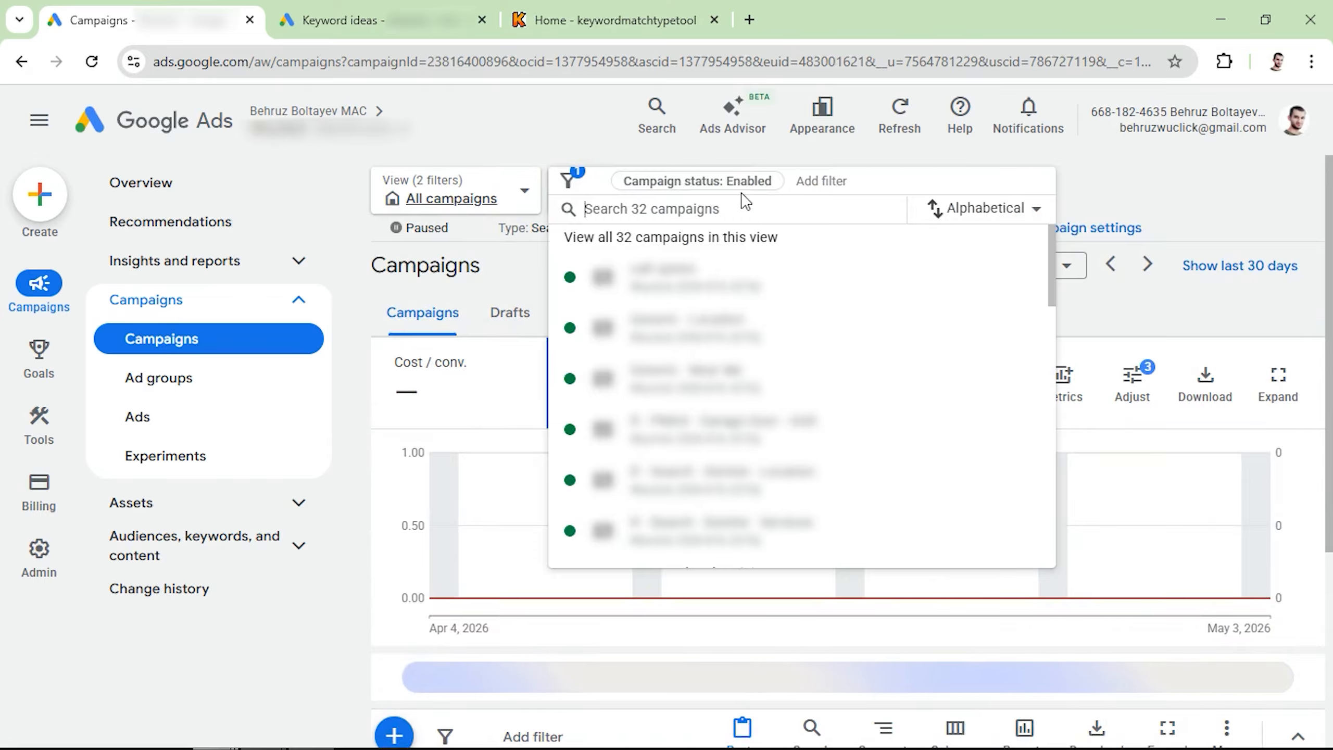
pyautogui.click(715, 183)
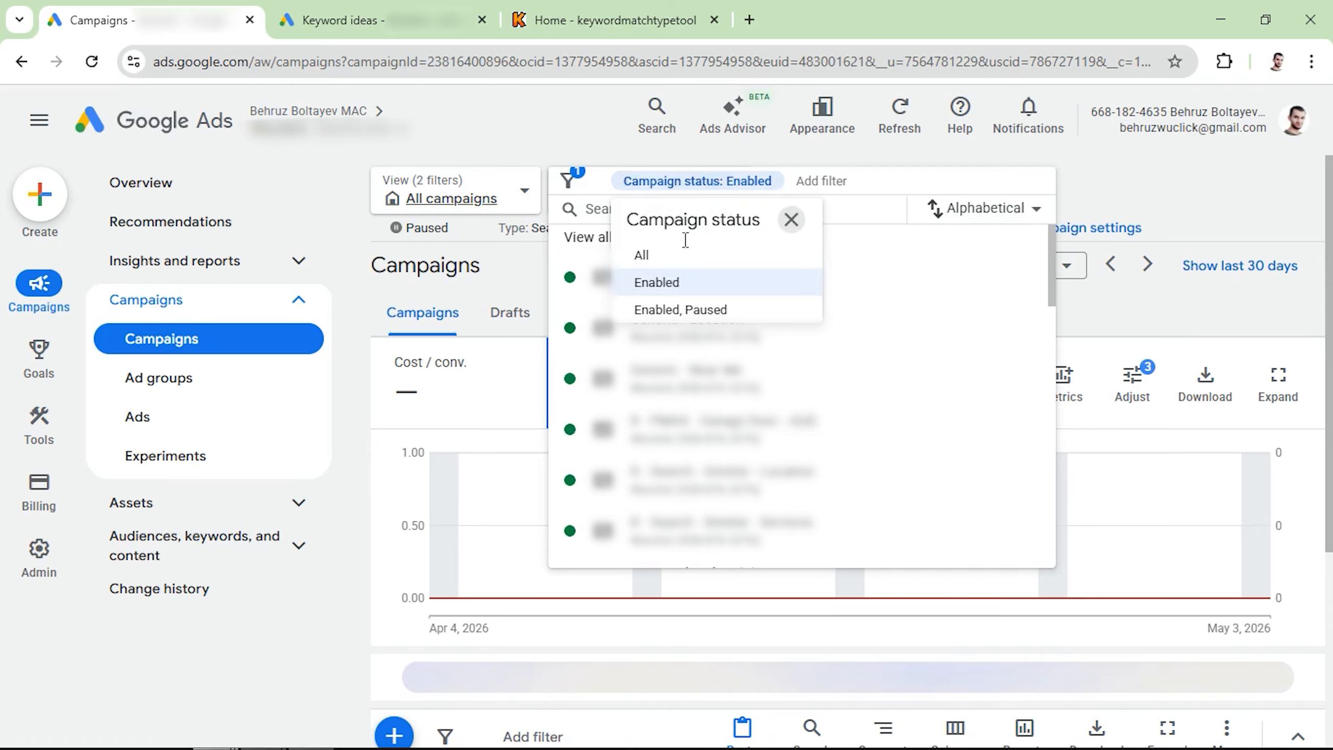
pyautogui.click(680, 310)
pyautogui.click(389, 402)
pyautogui.scroll(-3, 525, 436)
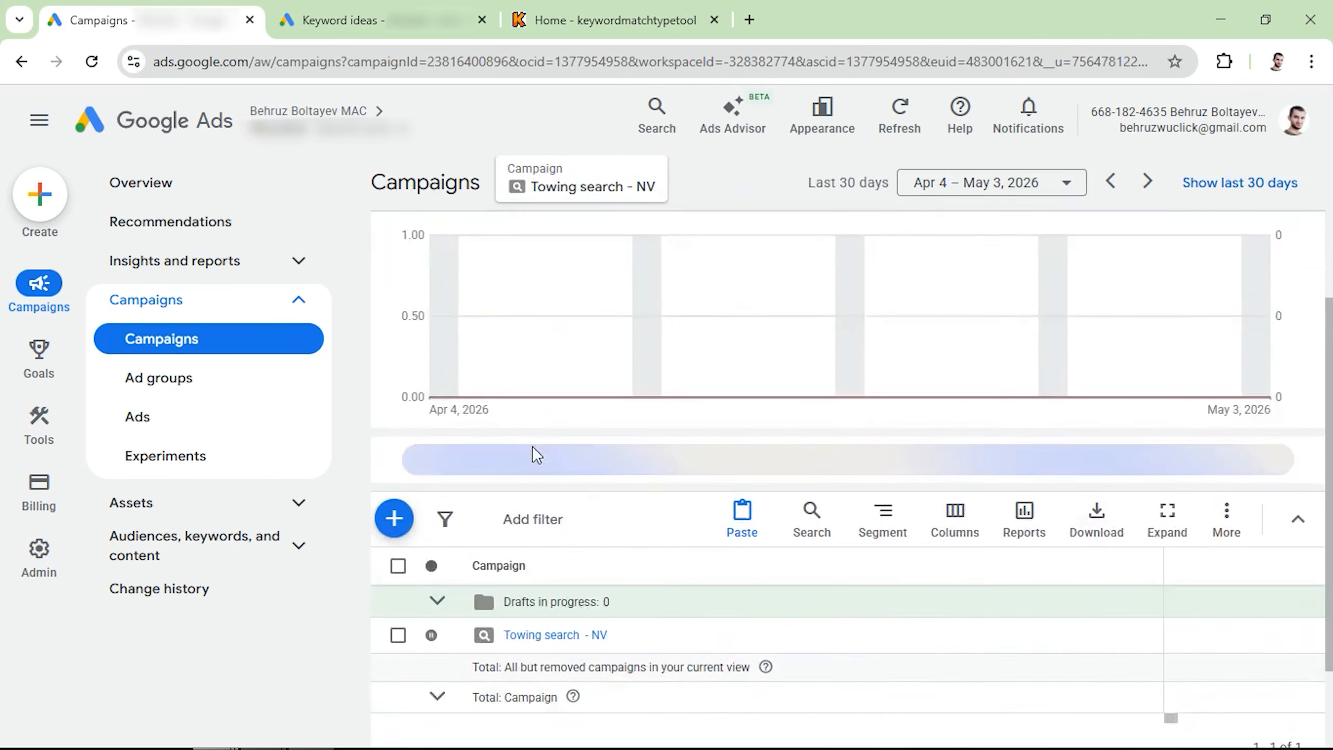
pyautogui.scroll(-2, 535, 462)
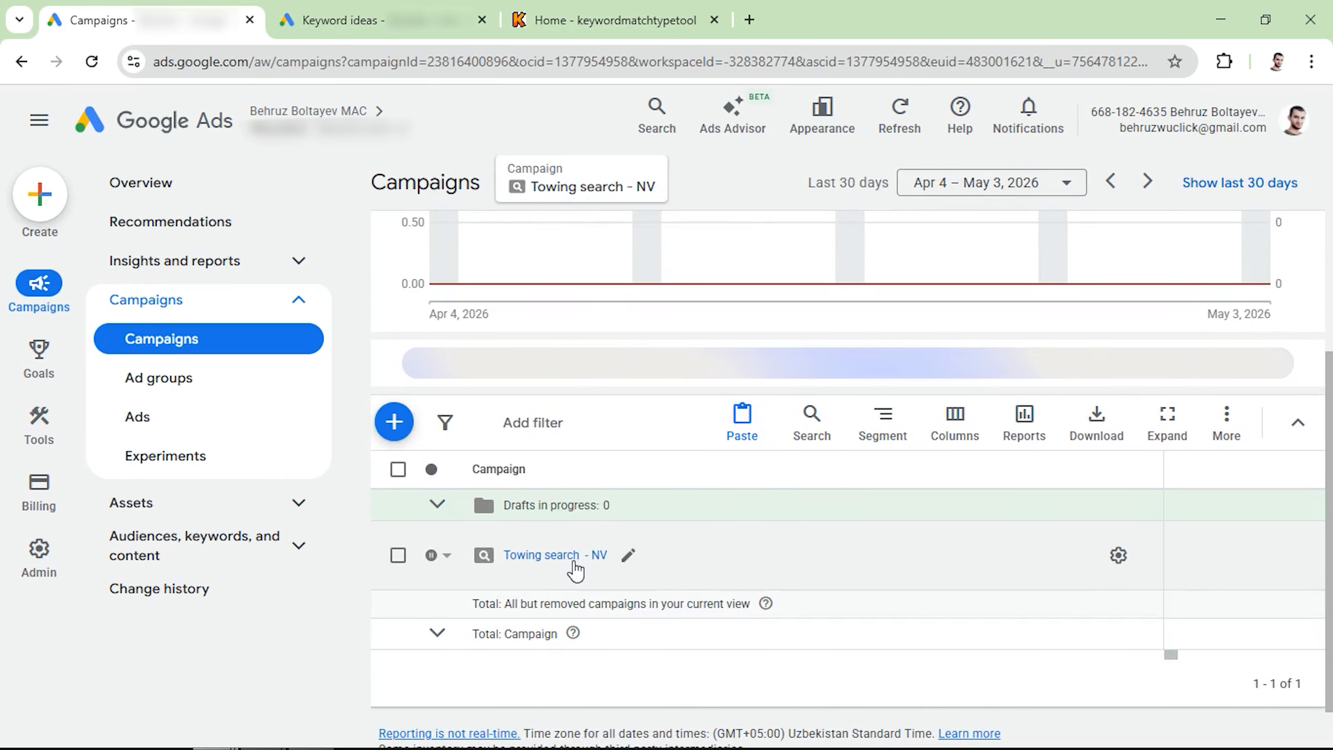
# Step: Examine the conversion goal options in the "Towing search - NV" campaign settings and close the settings without changes
pyautogui.click(1119, 555)
pyautogui.scroll(-5, 937, 477)
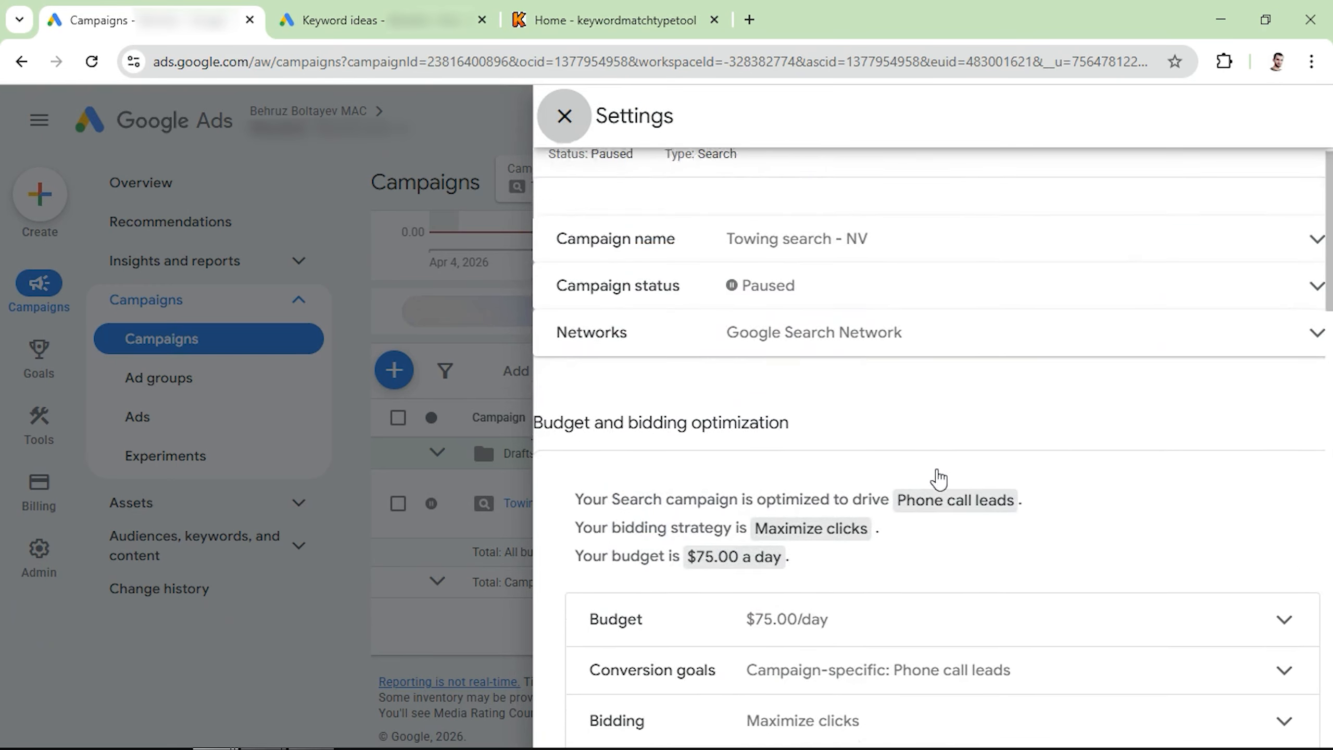
pyautogui.click(828, 377)
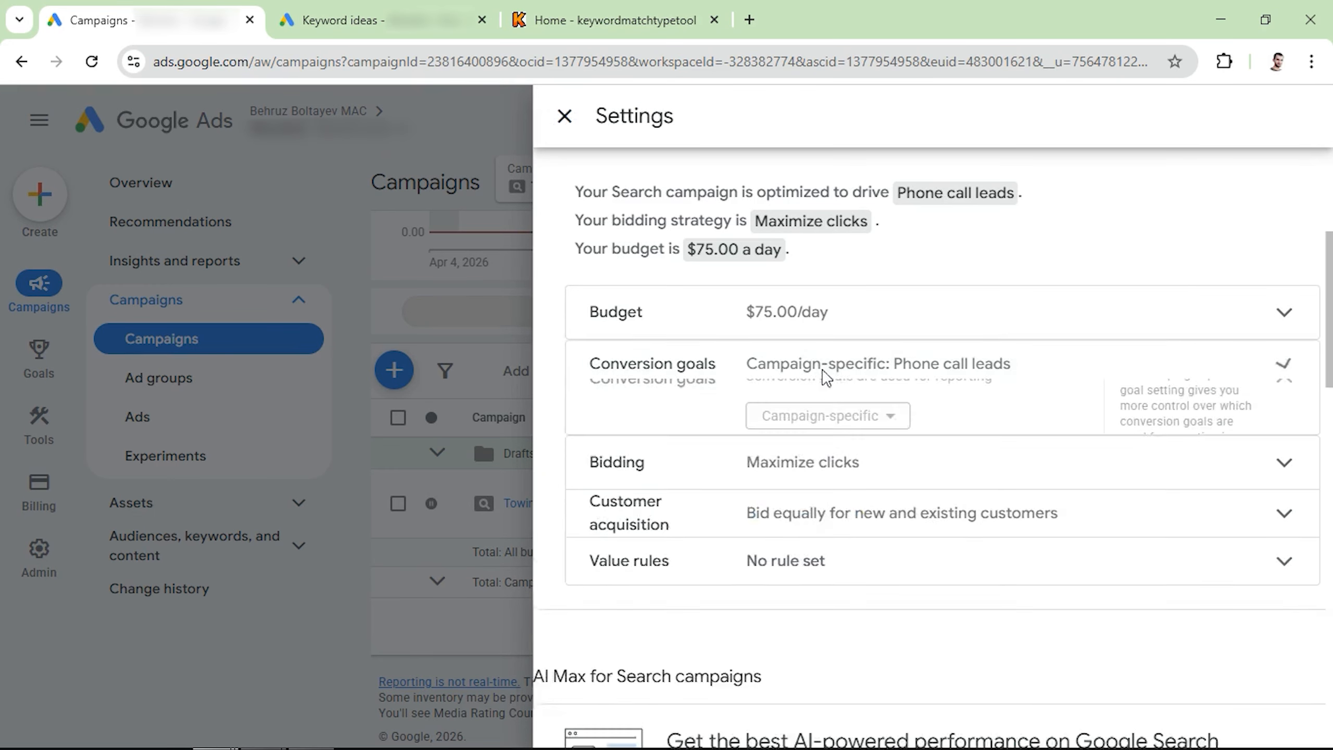
pyautogui.click(804, 420)
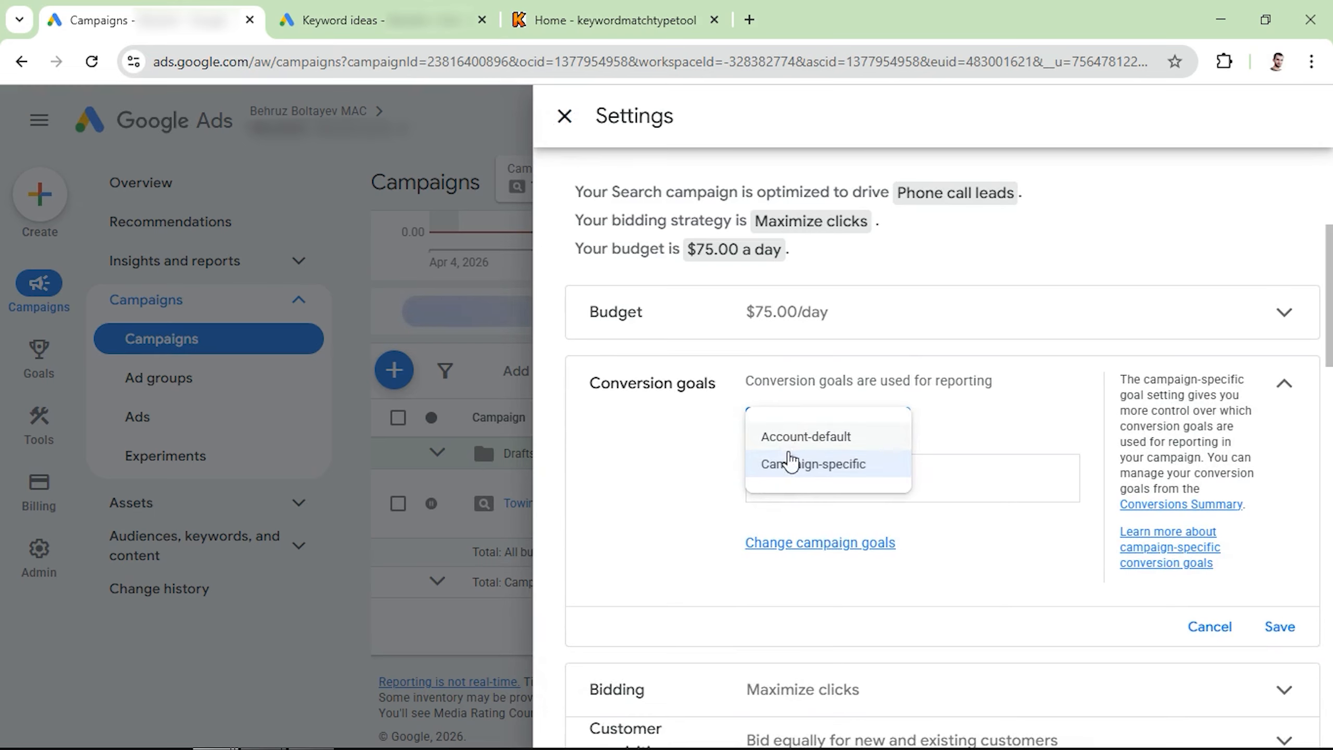
pyautogui.click(720, 475)
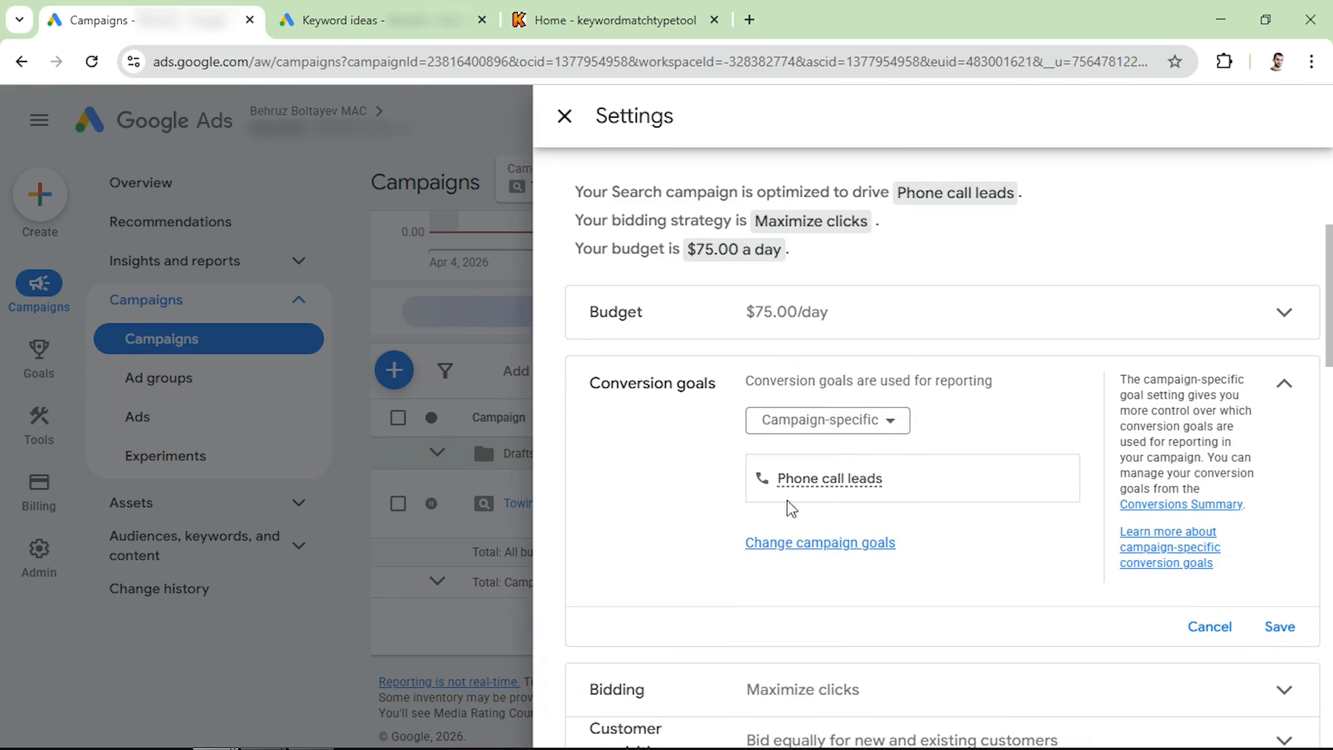
pyautogui.moveTo(813, 489)
pyautogui.click(565, 116)
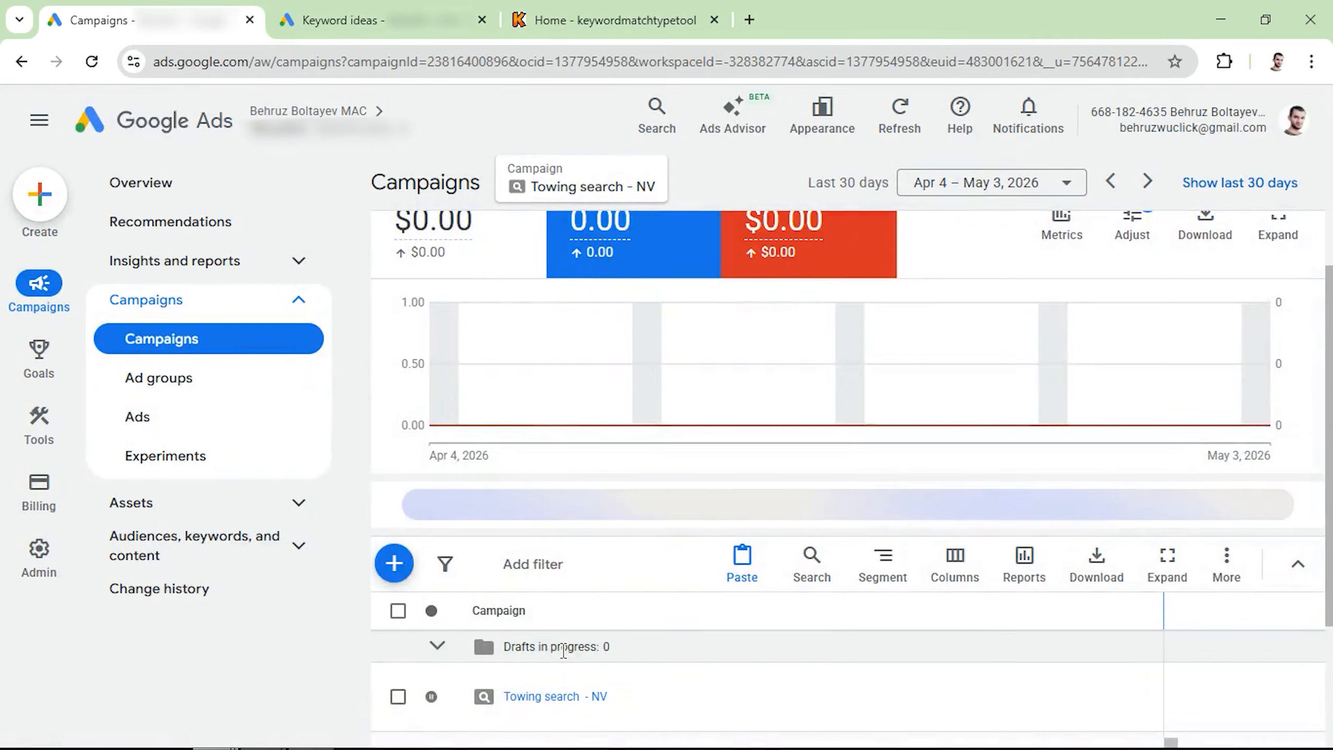
pyautogui.scroll(-2, 563, 651)
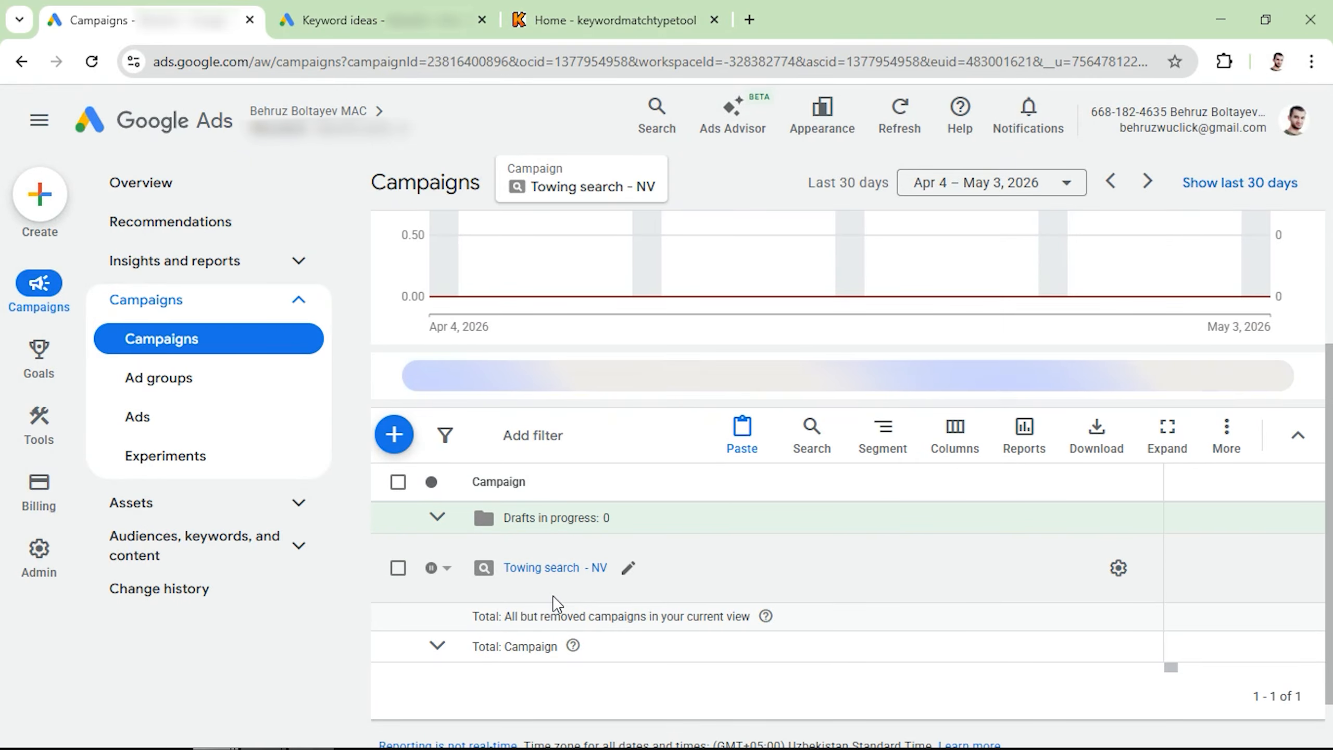